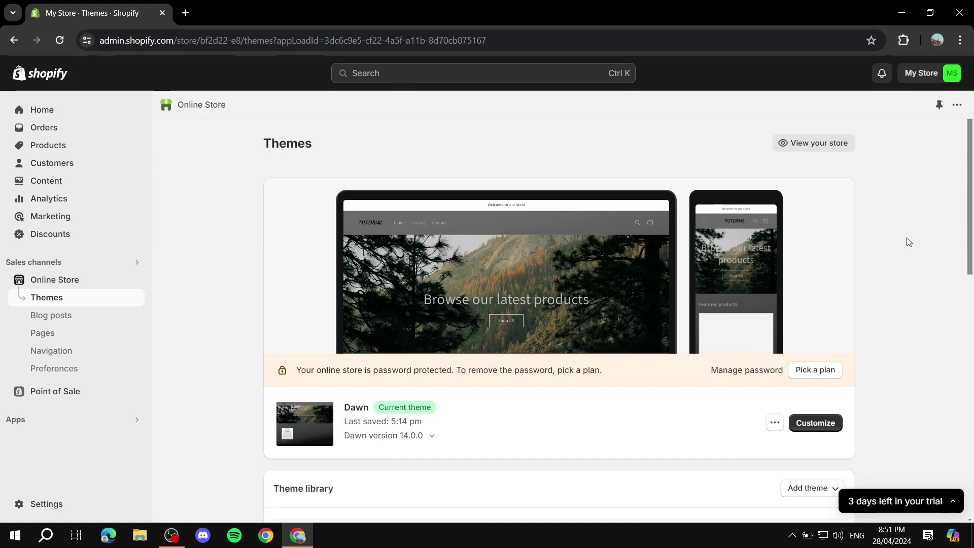
Look over the store's product list and return to the online store's themes.
{"action": "left_click", "coordinate": [71, 145]}
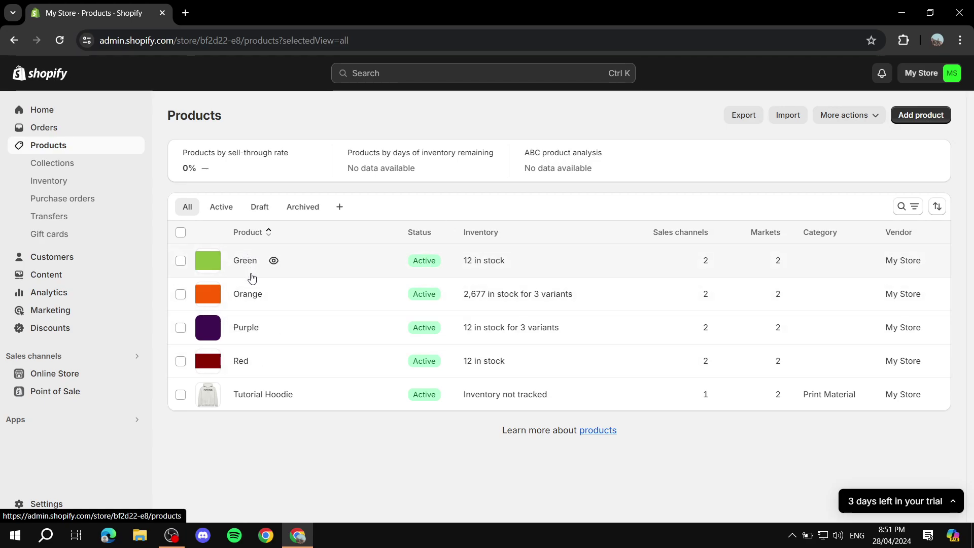
{"action": "left_click", "coordinate": [91, 380]}
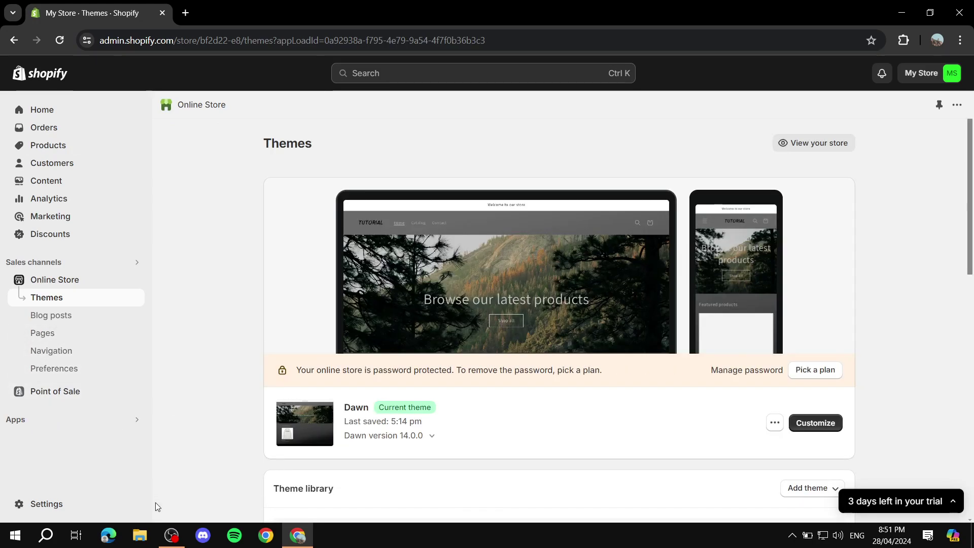
Open the Shopify App Store by way of the recommended apps.
{"action": "left_click", "coordinate": [51, 427]}
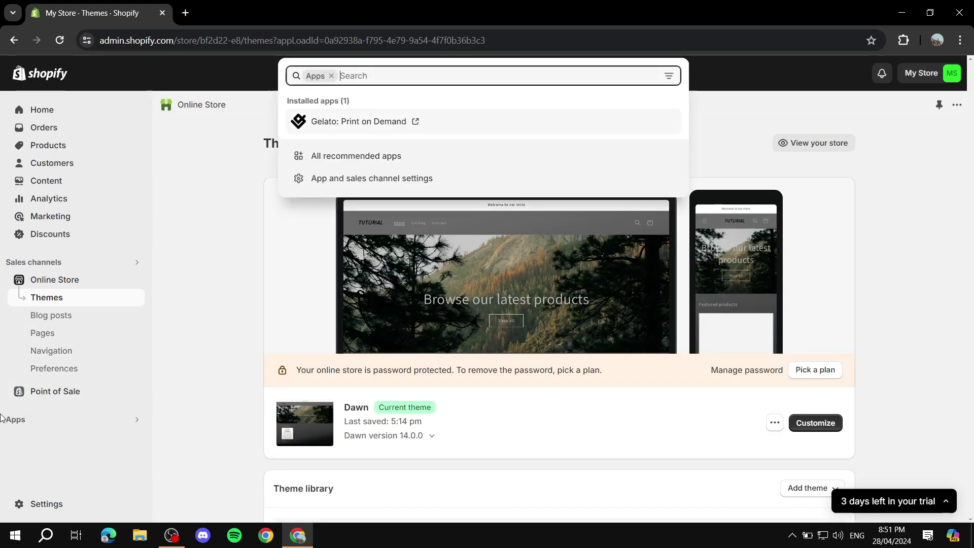
{"action": "left_click", "coordinate": [369, 158]}
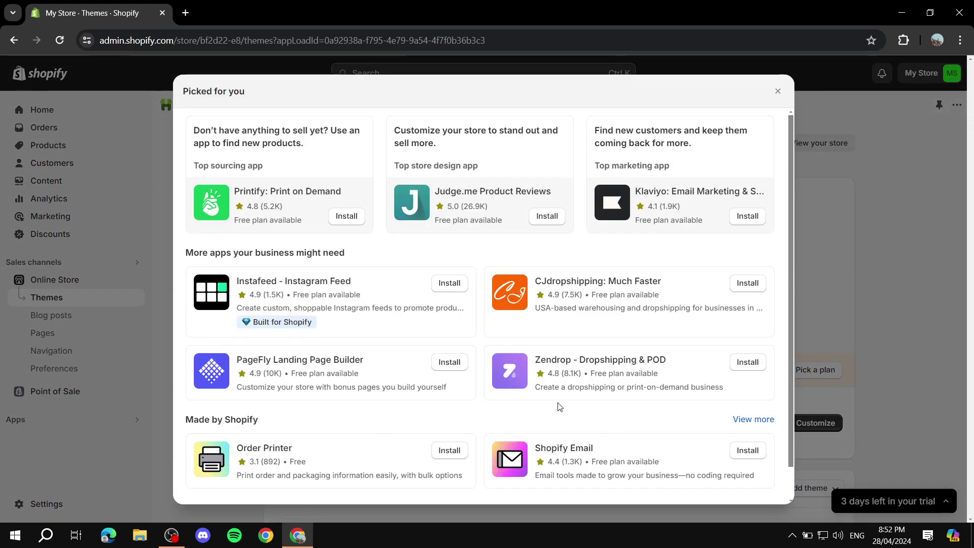
{"action": "scroll", "coordinate": [510, 472], "scroll_direction": "down", "scroll_amount": 1}
{"action": "left_click", "coordinate": [510, 491]}
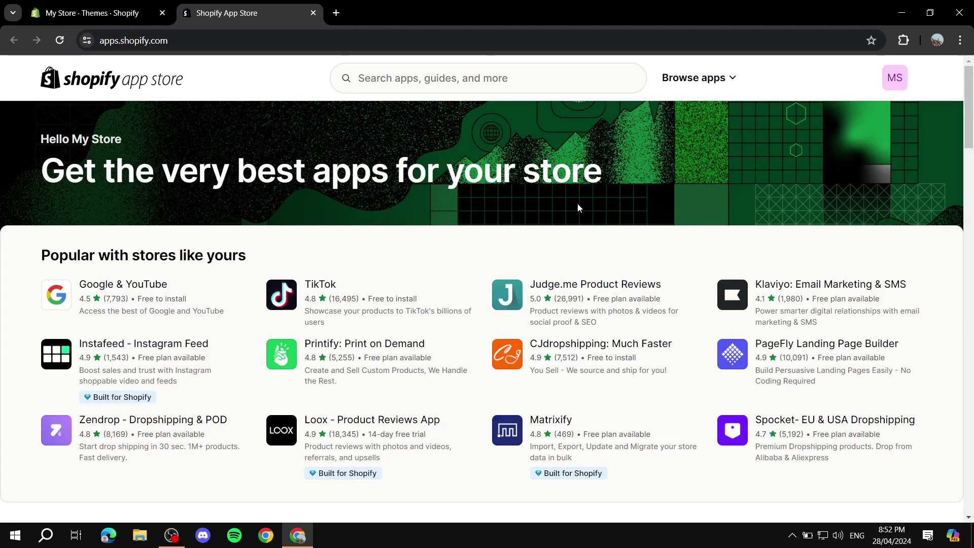
Search the app store for "Shopify bundles" and open the Shopify Bundles app listing.
{"action": "left_click", "coordinate": [495, 81]}
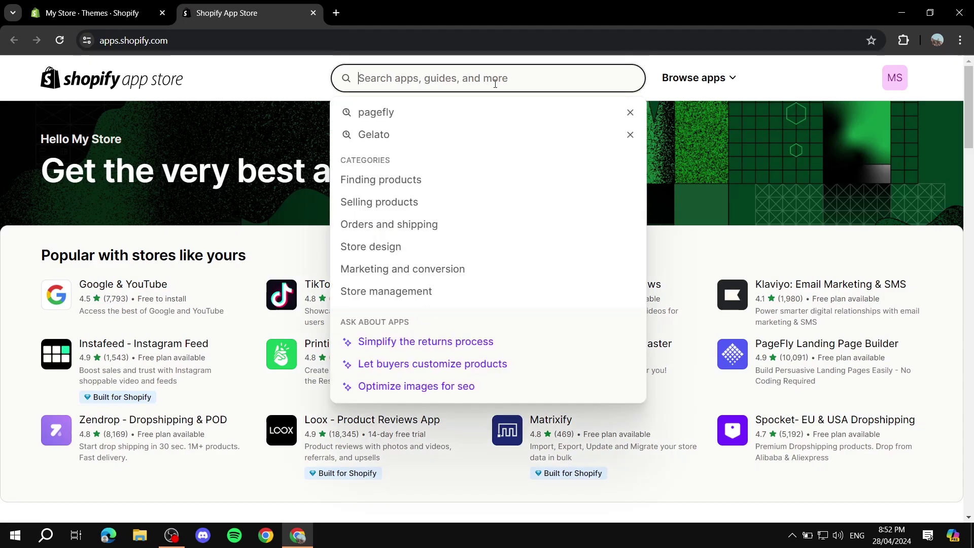
{"action": "type", "text": "Shopify "}
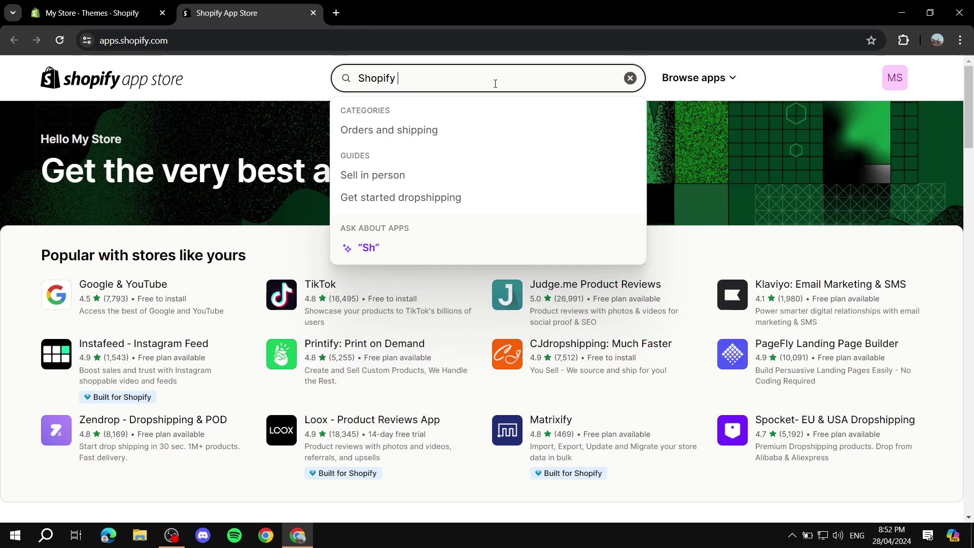
{"action": "type", "text": "bundles"}
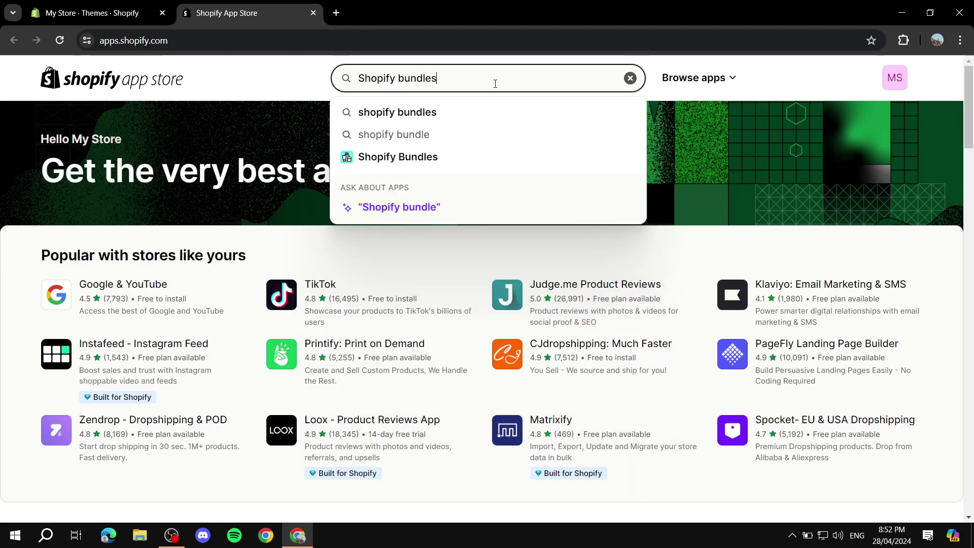
{"action": "key", "text": "Return"}
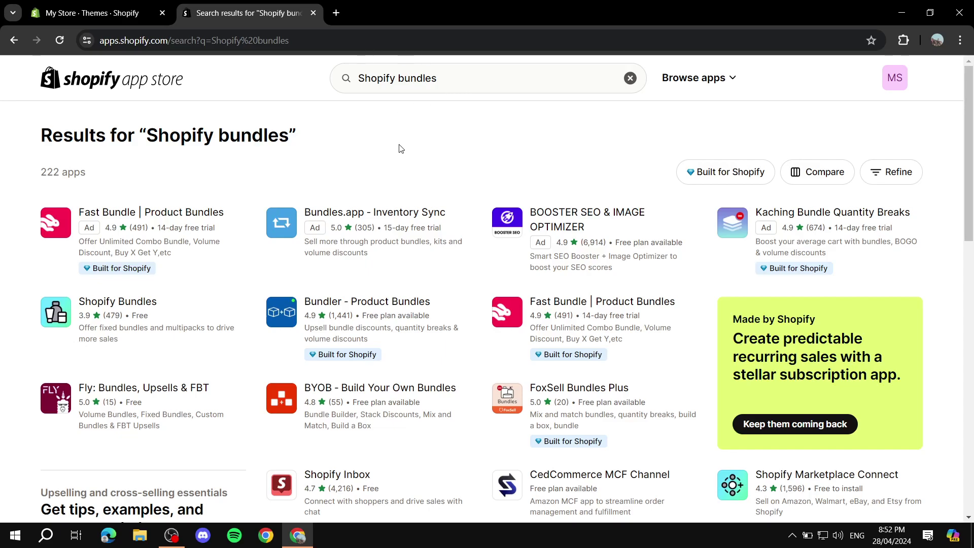
{"action": "left_click", "coordinate": [99, 306]}
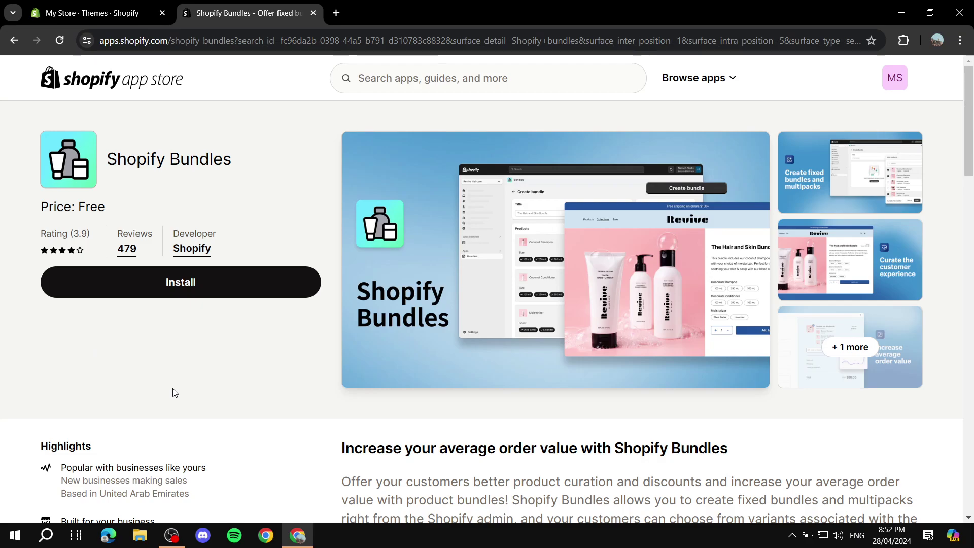
Install the Shopify Bundles app on the store, approving its data access, and collapse the trial notice.
{"action": "scroll", "coordinate": [311, 263], "scroll_direction": "down", "scroll_amount": 15}
{"action": "scroll", "coordinate": [227, 389], "scroll_direction": "up", "scroll_amount": 15}
{"action": "left_click", "coordinate": [141, 287]}
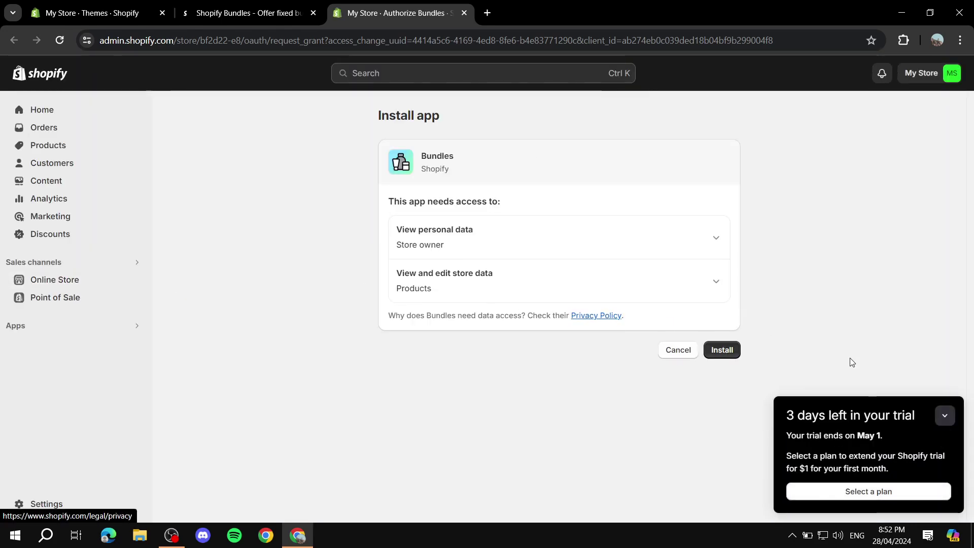
{"action": "left_click", "coordinate": [939, 410]}
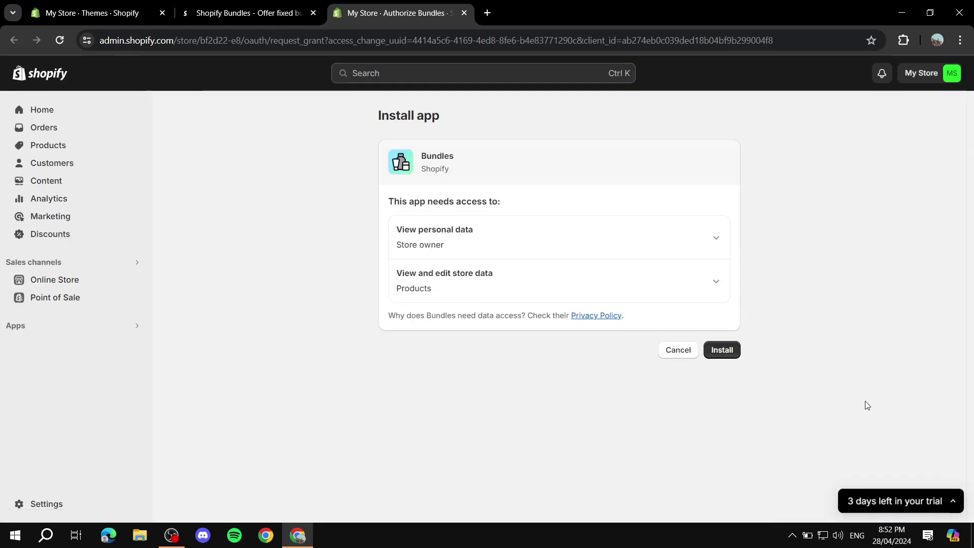
{"action": "left_click", "coordinate": [730, 350]}
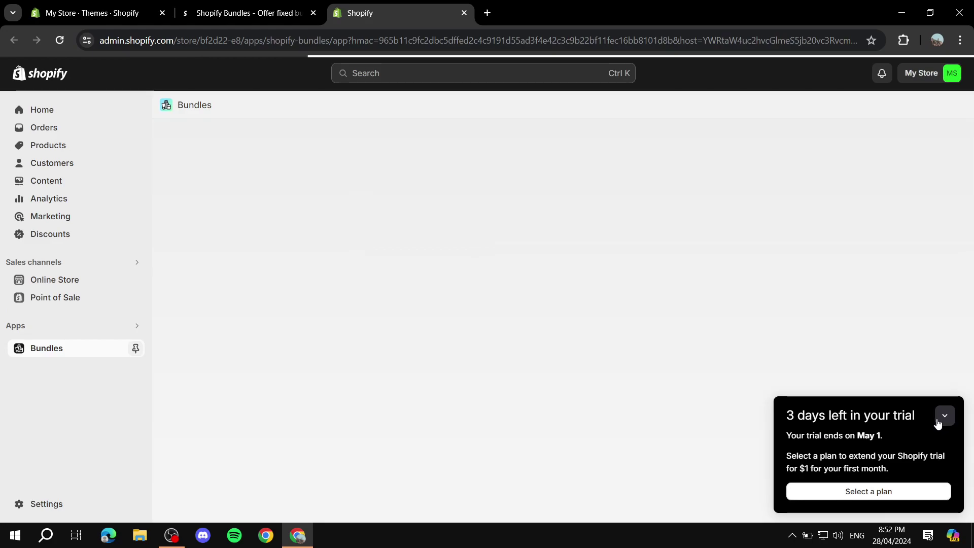
{"action": "left_click", "coordinate": [943, 414]}
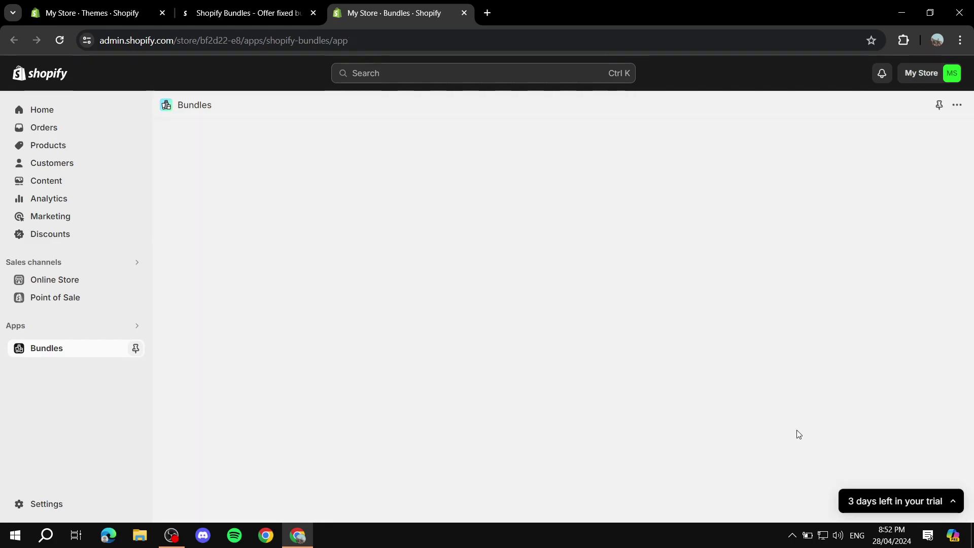
Open Bundles from the store's installed apps and start creating a new bundle.
{"action": "scroll", "coordinate": [547, 282], "scroll_direction": "down", "scroll_amount": 2}
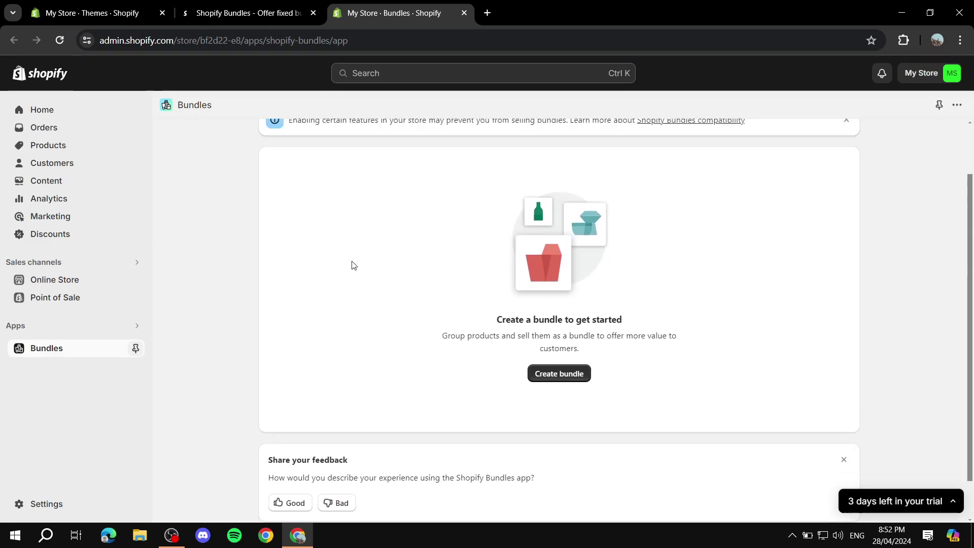
{"action": "scroll", "coordinate": [352, 266], "scroll_direction": "up", "scroll_amount": 2}
{"action": "scroll", "coordinate": [652, 308], "scroll_direction": "down", "scroll_amount": 2}
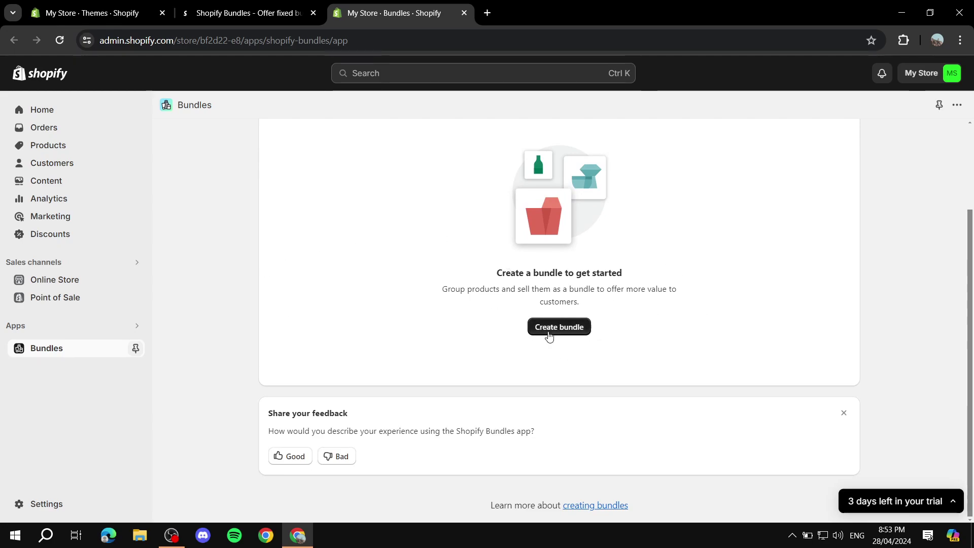
{"action": "left_click", "coordinate": [11, 330]}
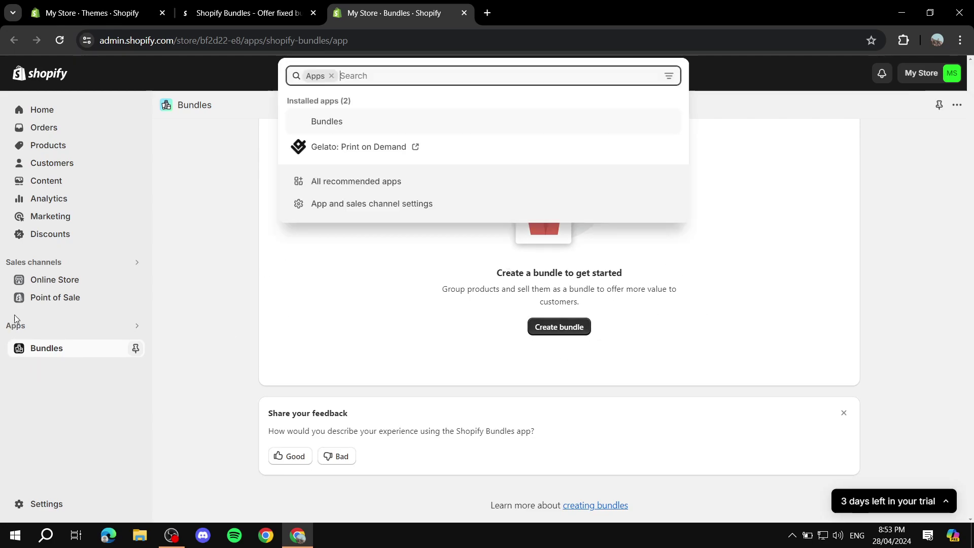
{"action": "left_click", "coordinate": [339, 121]}
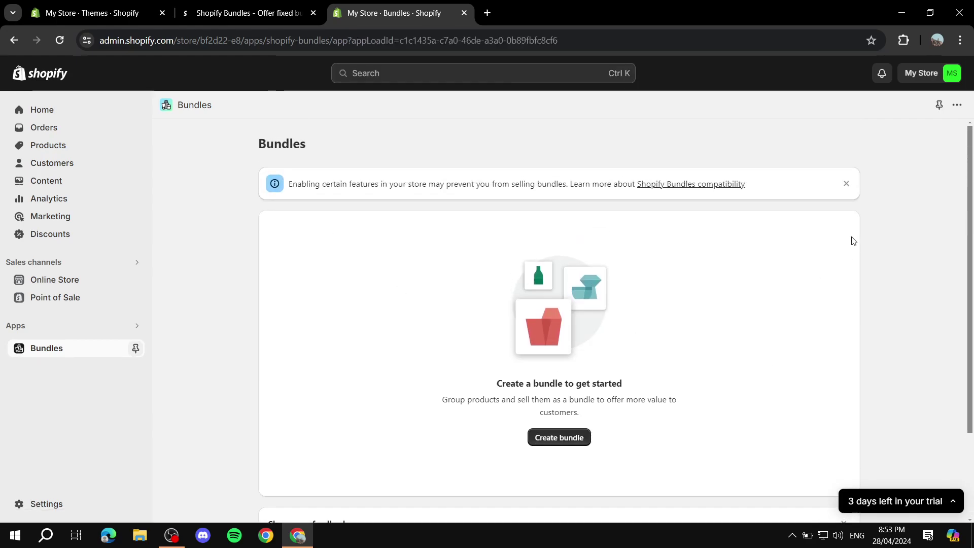
{"action": "left_click", "coordinate": [577, 437]}
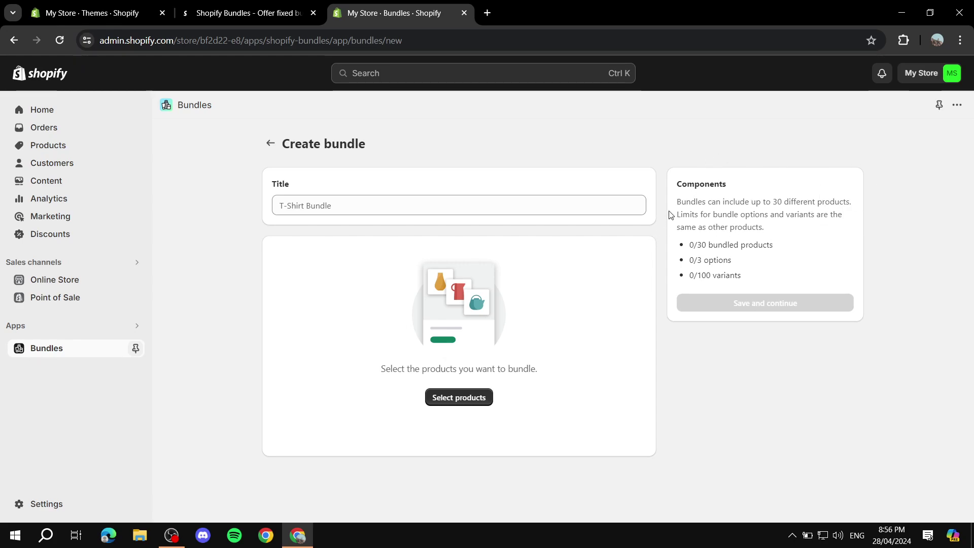
Examine the new bundle's component limits for bundled products, options and variants.
{"action": "left_click_drag", "start_coordinate": [695, 245], "coordinate": [707, 246]}
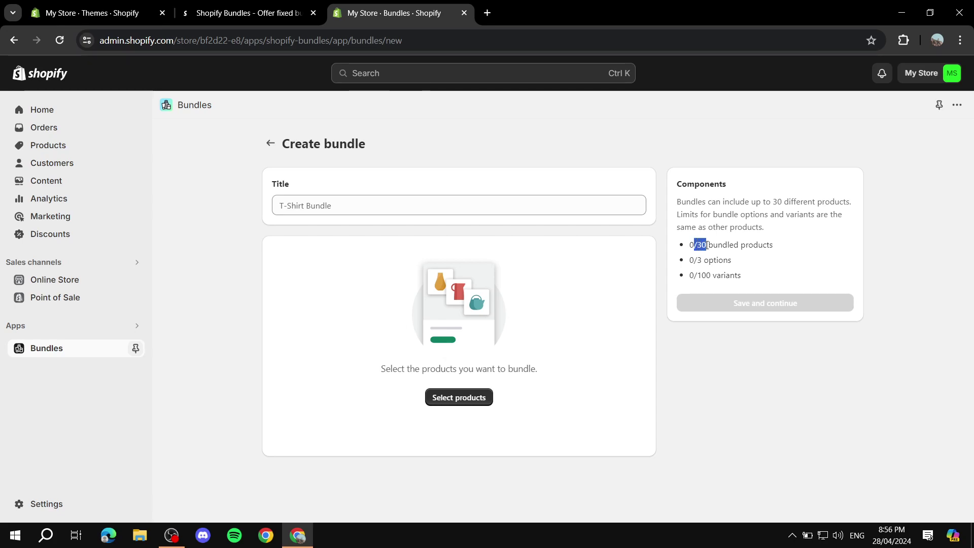
{"action": "left_click", "coordinate": [799, 246]}
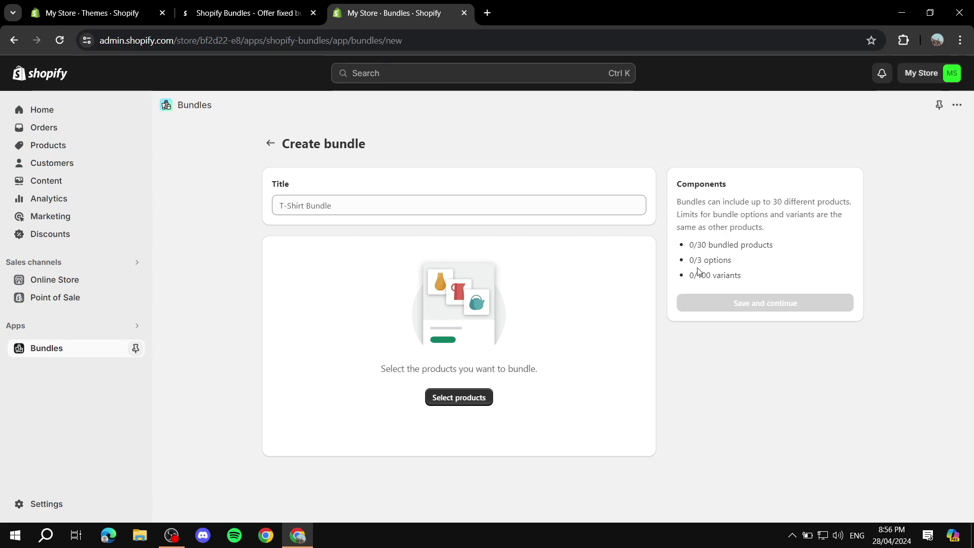
{"action": "left_click_drag", "start_coordinate": [689, 259], "coordinate": [739, 264]}
{"action": "left_click", "coordinate": [740, 264]}
{"action": "left_click_drag", "start_coordinate": [699, 246], "coordinate": [806, 244]}
{"action": "left_click", "coordinate": [806, 267]}
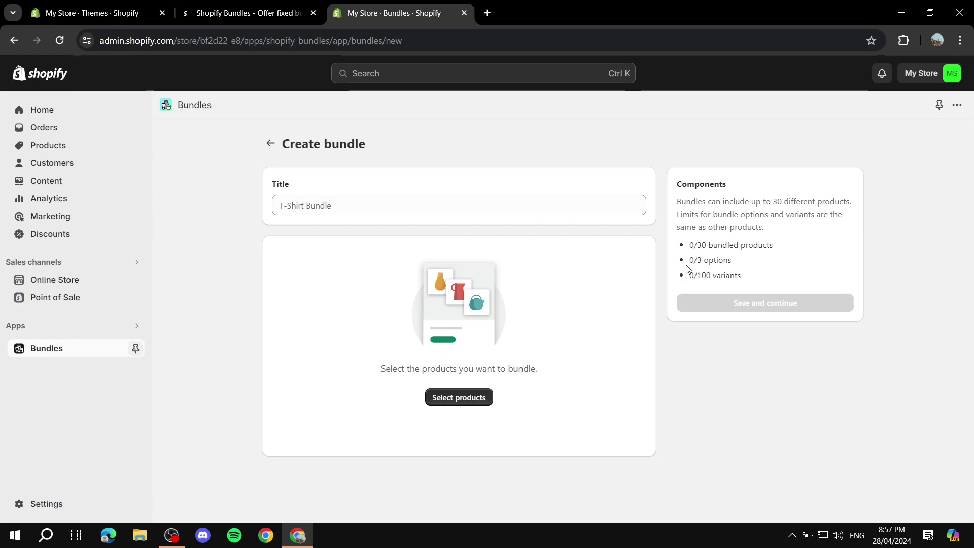
{"action": "left_click_drag", "start_coordinate": [687, 268], "coordinate": [752, 264]}
{"action": "left_click", "coordinate": [711, 262]}
{"action": "left_click_drag", "start_coordinate": [686, 276], "coordinate": [755, 275]}
{"action": "left_click", "coordinate": [746, 285]}
{"action": "left_click_drag", "start_coordinate": [691, 243], "coordinate": [772, 276]}
{"action": "left_click", "coordinate": [869, 251]}
{"action": "left_click", "coordinate": [455, 199]}
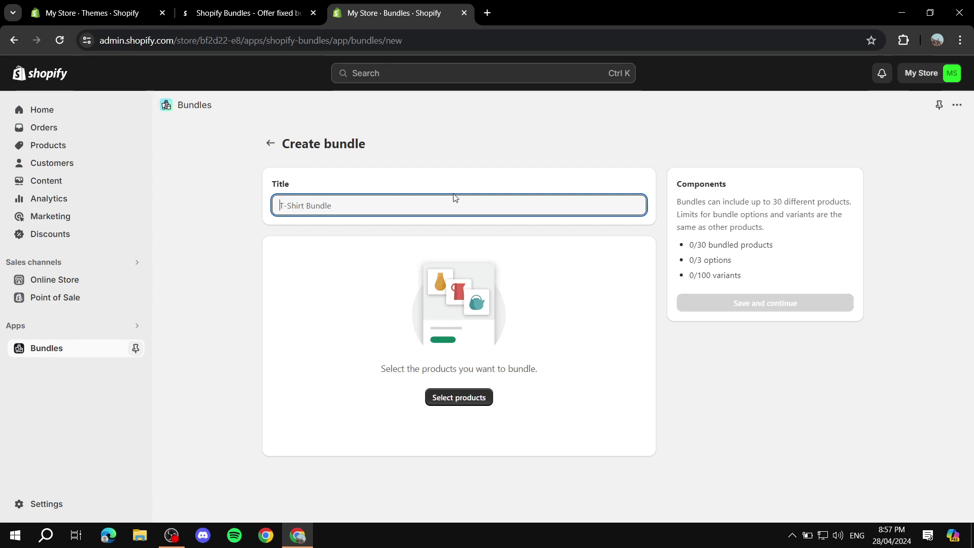
{"action": "type", "text": "Colors"}
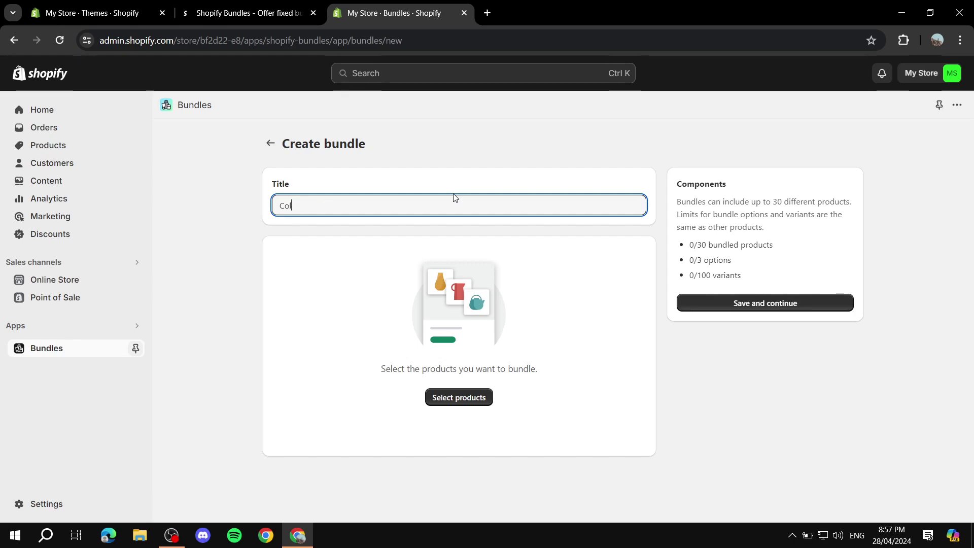
{"action": "left_click", "coordinate": [48, 145]}
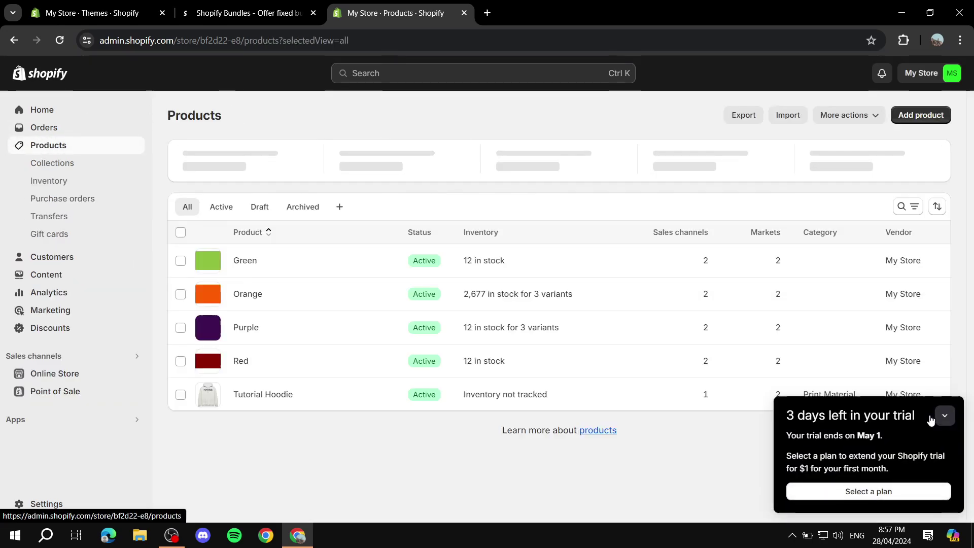
{"action": "left_click", "coordinate": [943, 416]}
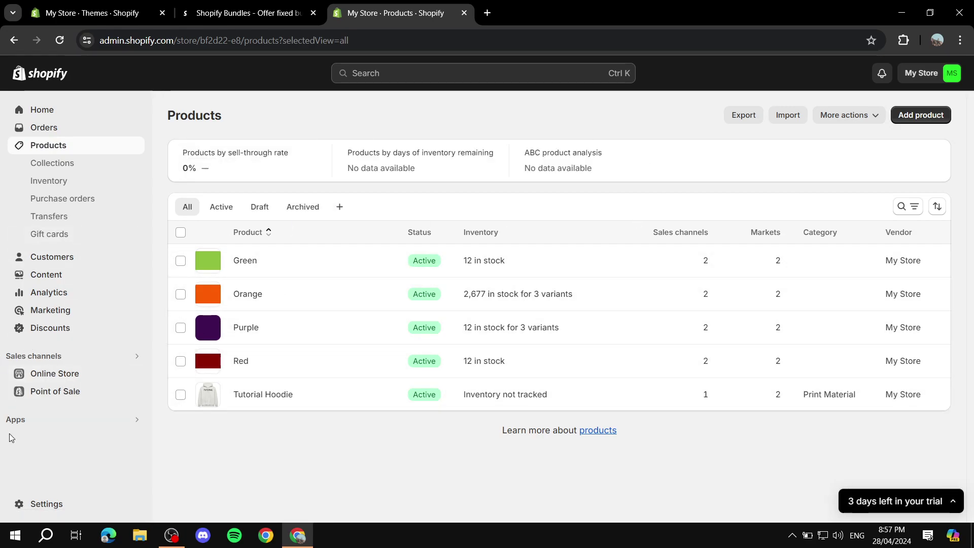
{"action": "left_click", "coordinate": [20, 419]}
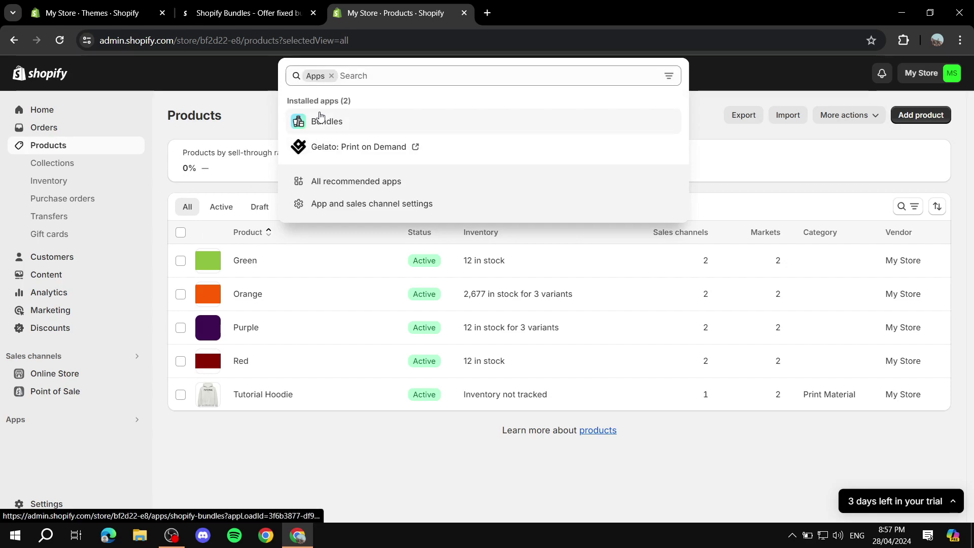
{"action": "left_click", "coordinate": [320, 119]}
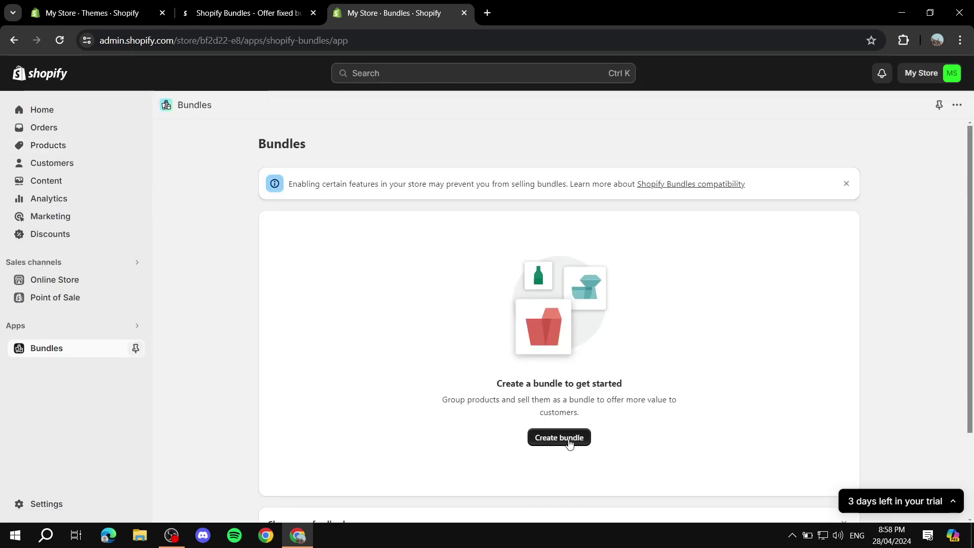
{"action": "left_click", "coordinate": [568, 438]}
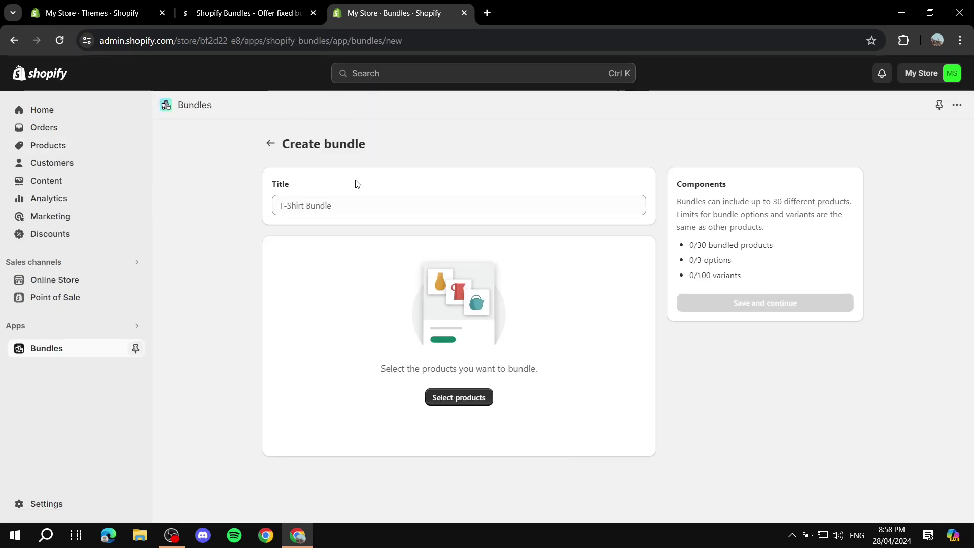
Title the new bundle "Colors".
{"action": "left_click", "coordinate": [344, 199]}
{"action": "type", "text": "Colors"}
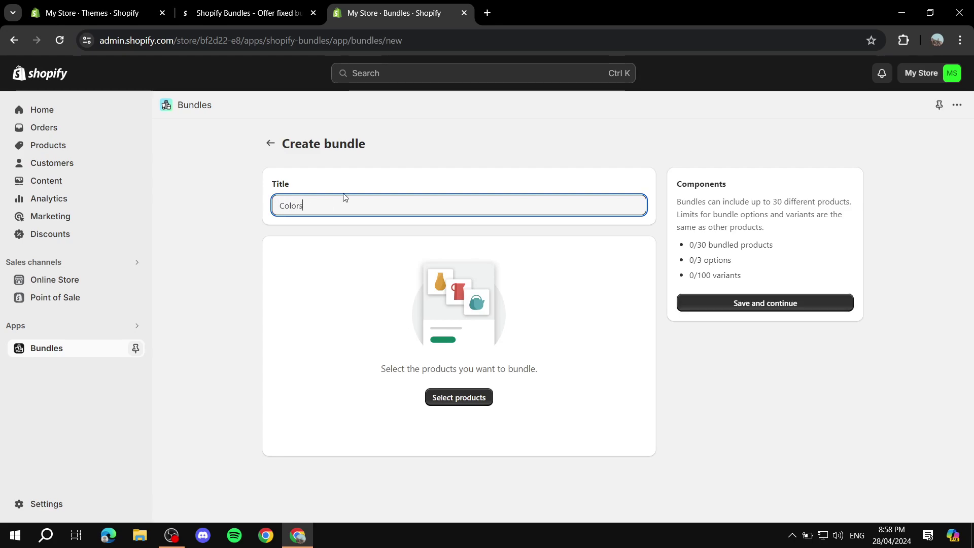
{"action": "left_click", "coordinate": [380, 296]}
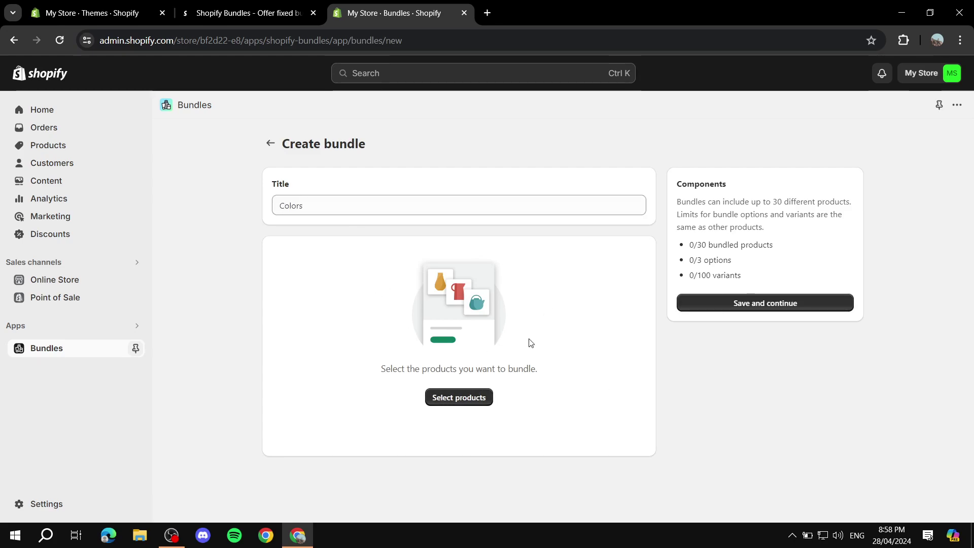
Add the Tutorial Hoodie, Purple and Orange products to the Colors bundle.
{"action": "left_click", "coordinate": [465, 400]}
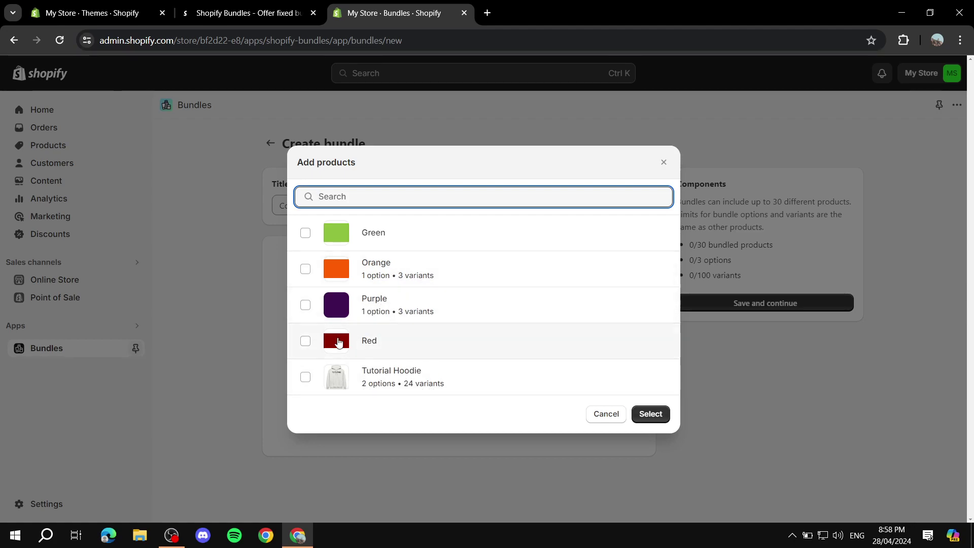
{"action": "left_click", "coordinate": [305, 376]}
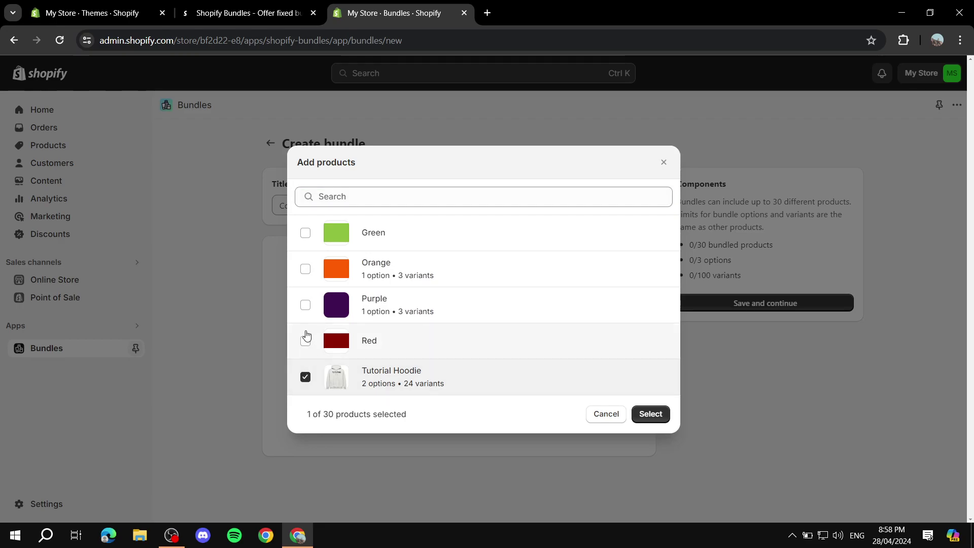
{"action": "left_click", "coordinate": [305, 304]}
{"action": "left_click", "coordinate": [305, 269]}
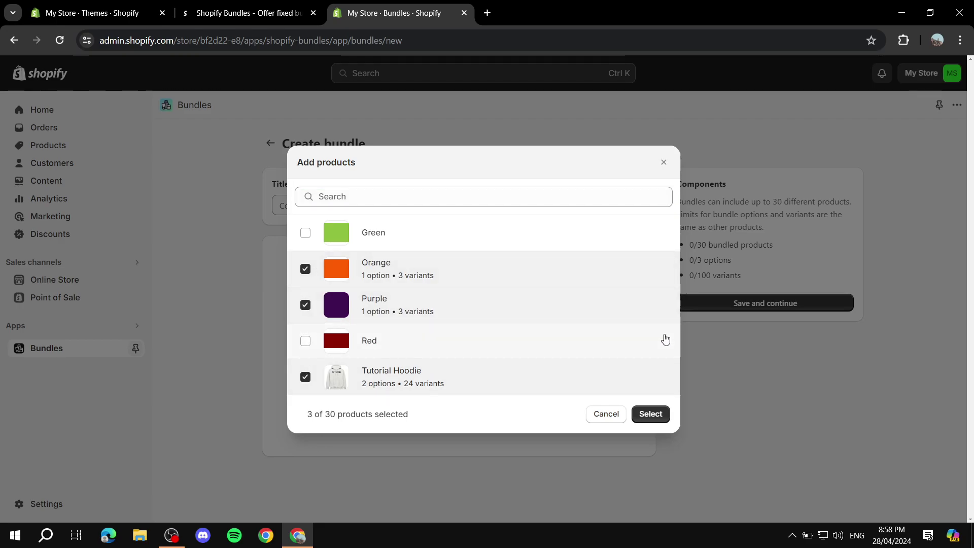
{"action": "left_click", "coordinate": [650, 413]}
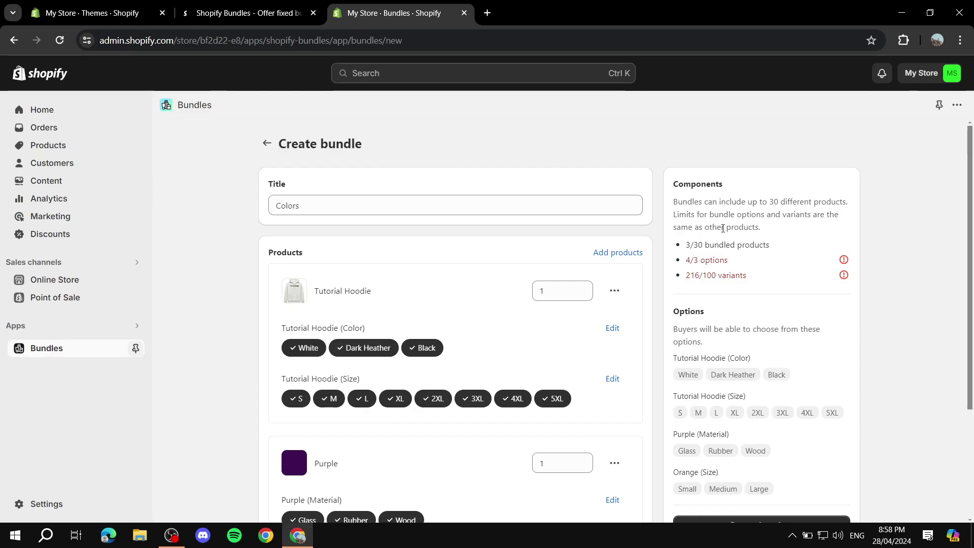
Examine the bundle's option and variant limits against the options of the Tutorial Hoodie, Purple and Orange products.
{"action": "left_click_drag", "start_coordinate": [687, 261], "coordinate": [739, 268]}
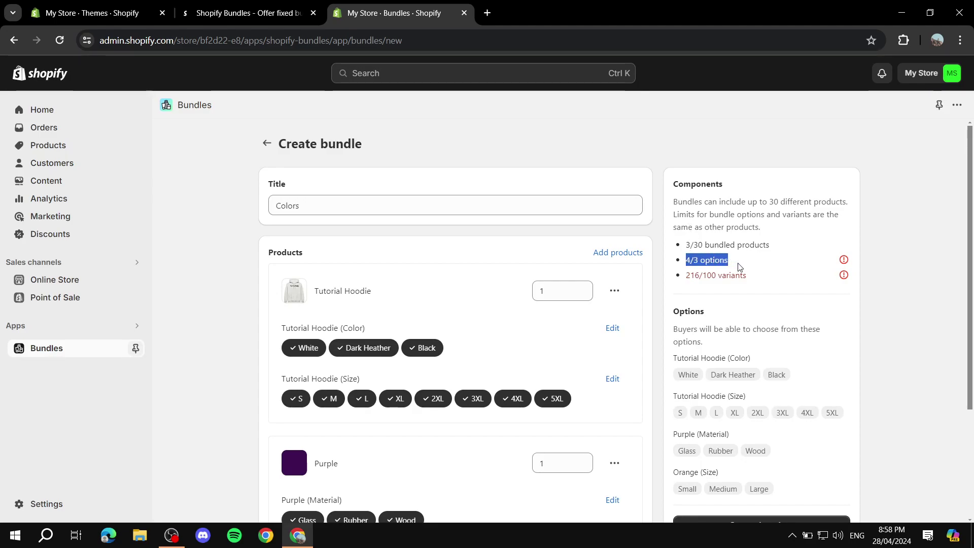
{"action": "left_click", "coordinate": [747, 265]}
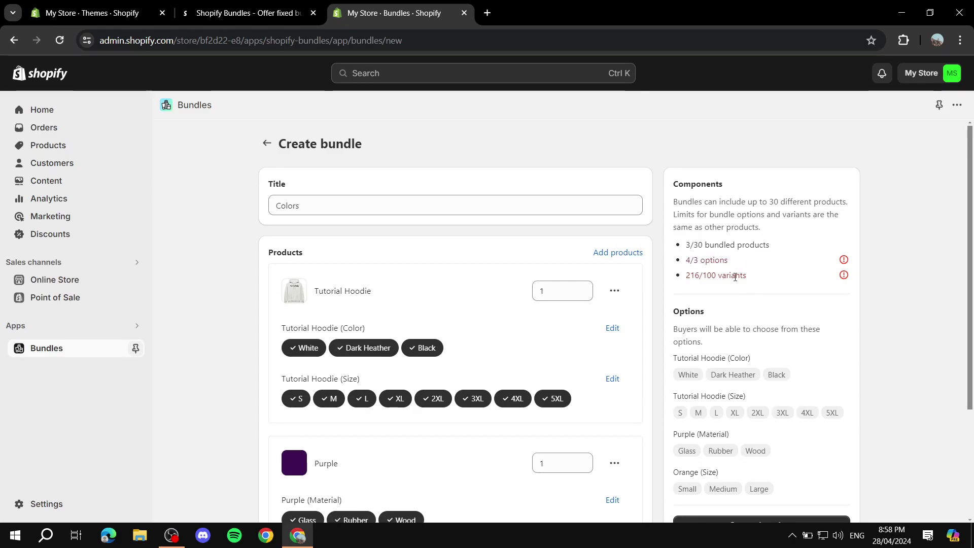
{"action": "scroll", "coordinate": [427, 329], "scroll_direction": "down", "scroll_amount": 3}
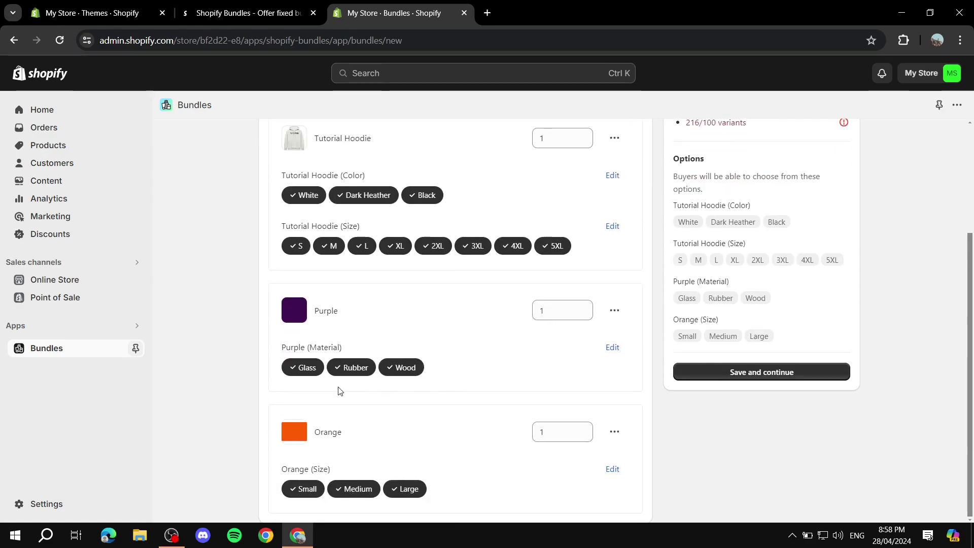
{"action": "scroll", "coordinate": [461, 330], "scroll_direction": "up", "scroll_amount": 3}
{"action": "scroll", "coordinate": [462, 331], "scroll_direction": "up", "scroll_amount": 1}
{"action": "left_click_drag", "start_coordinate": [308, 295], "coordinate": [421, 297]}
{"action": "left_click", "coordinate": [421, 298]}
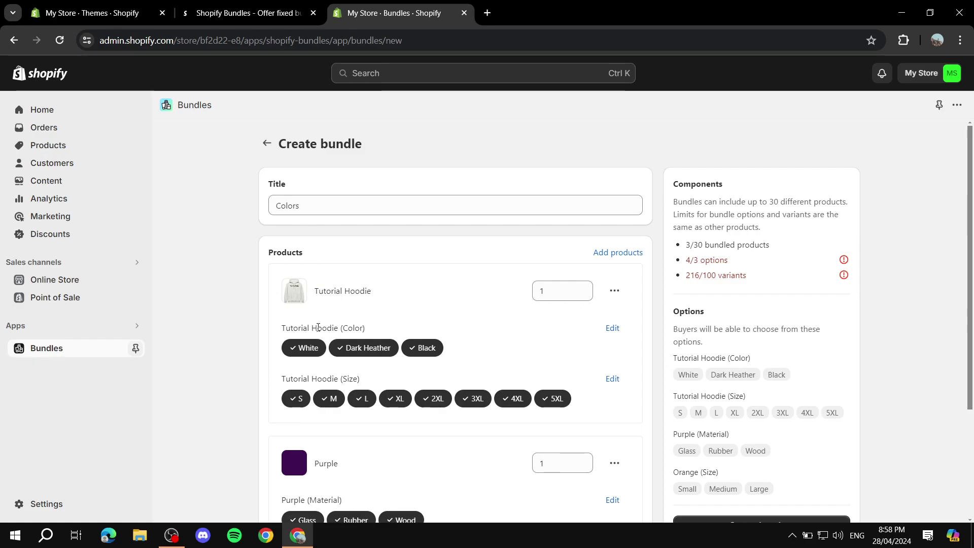
{"action": "left_click_drag", "start_coordinate": [278, 328], "coordinate": [405, 333]}
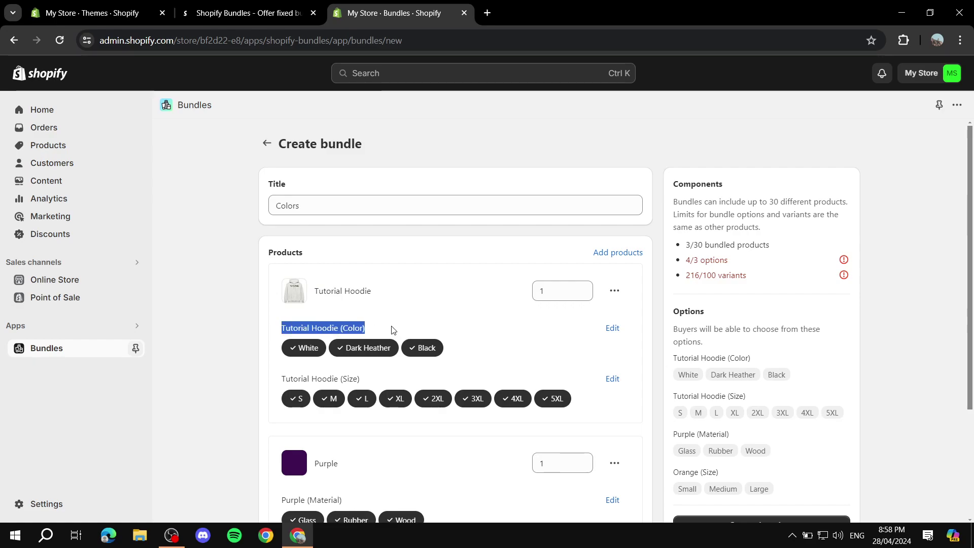
{"action": "double_click", "coordinate": [333, 379]}
{"action": "left_click", "coordinate": [394, 378]}
{"action": "scroll", "coordinate": [393, 378], "scroll_direction": "down", "scroll_amount": 3}
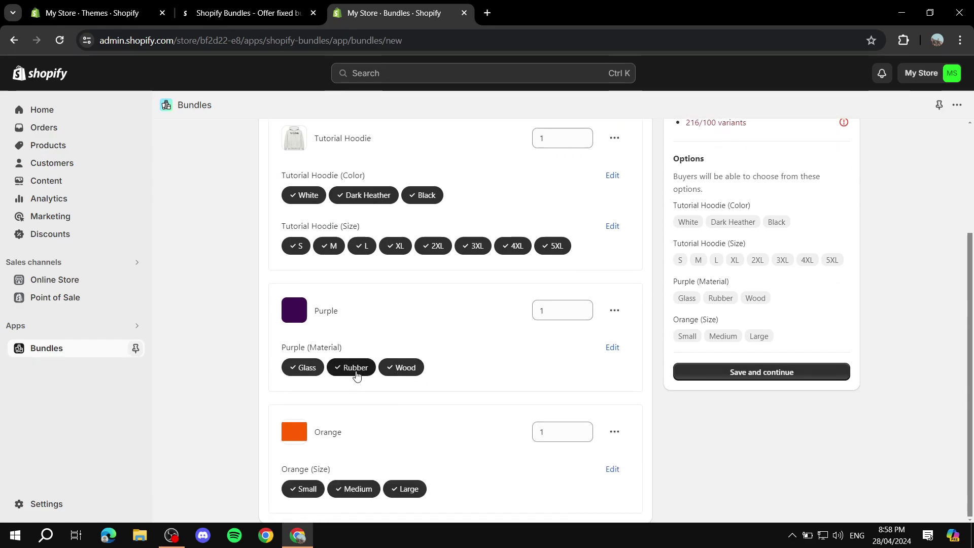
{"action": "left_click_drag", "start_coordinate": [307, 346], "coordinate": [374, 348]}
{"action": "left_click", "coordinate": [384, 350]}
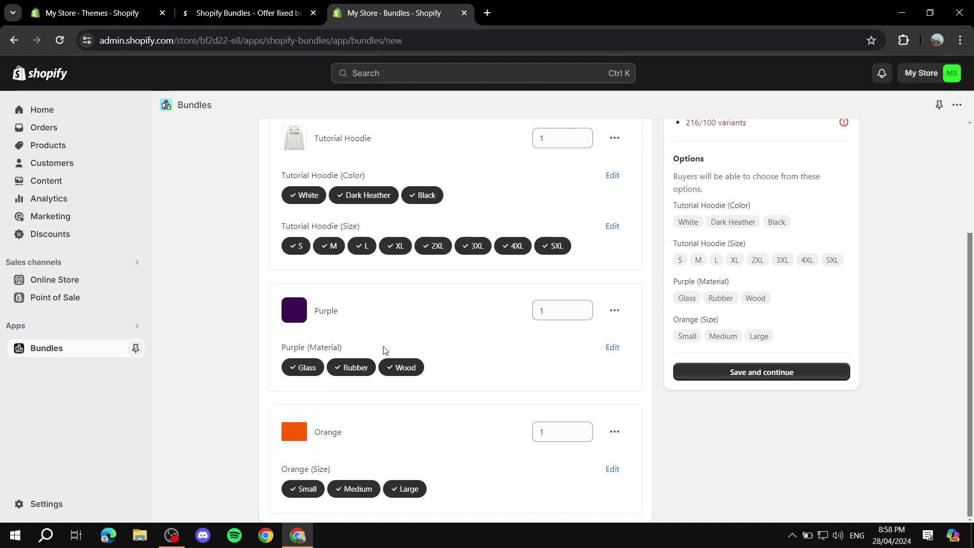
{"action": "left_click_drag", "start_coordinate": [303, 464], "coordinate": [344, 469]}
{"action": "left_click", "coordinate": [348, 469]}
{"action": "scroll", "coordinate": [345, 468], "scroll_direction": "up", "scroll_amount": 3}
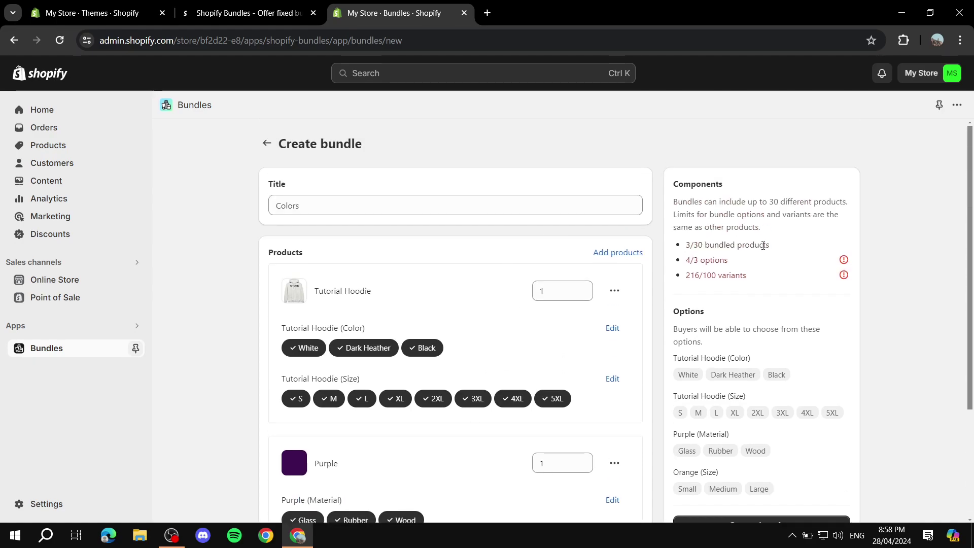
{"action": "left_click_drag", "start_coordinate": [729, 261], "coordinate": [693, 262]}
{"action": "left_click", "coordinate": [903, 254]}
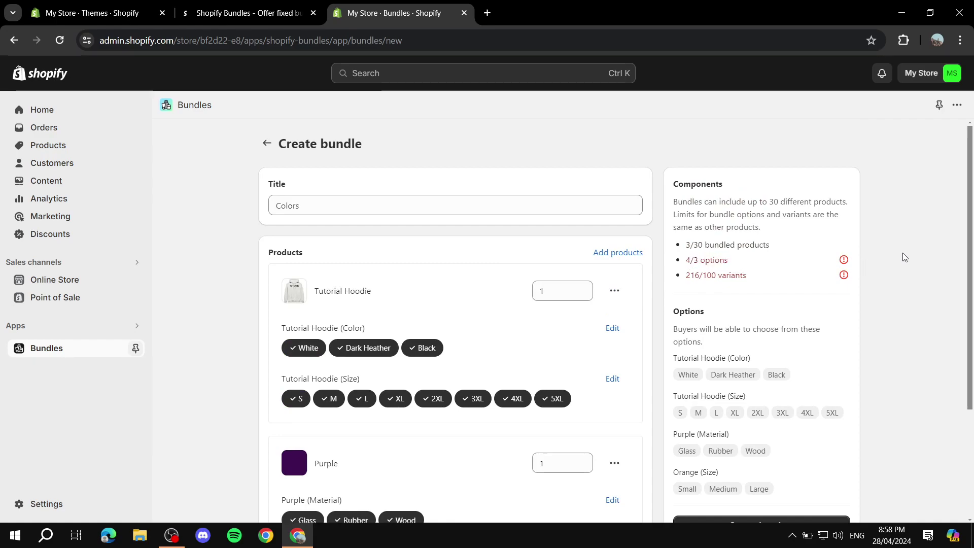
Remove the Tutorial Hoodie product from the Colors bundle.
{"action": "scroll", "coordinate": [450, 303], "scroll_direction": "down", "scroll_amount": 3}
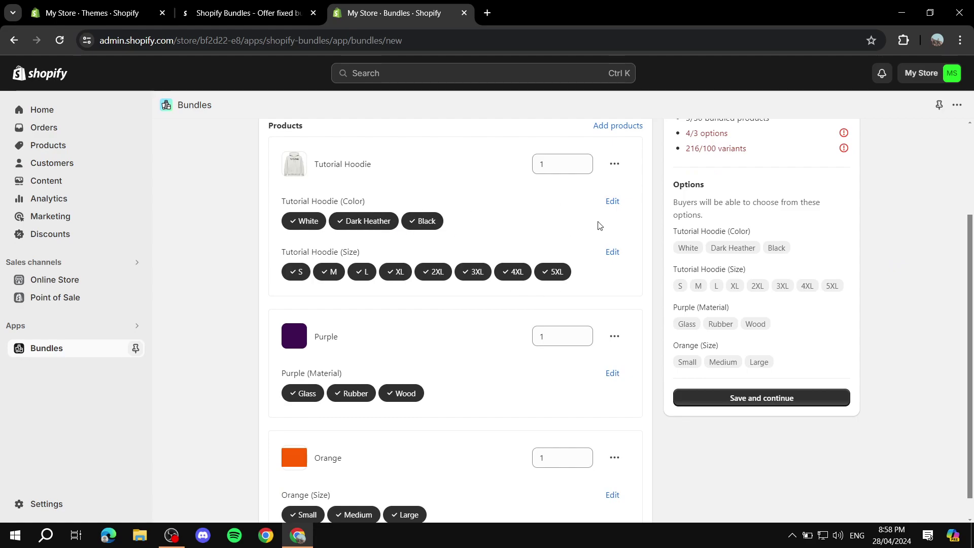
{"action": "left_click", "coordinate": [611, 256]}
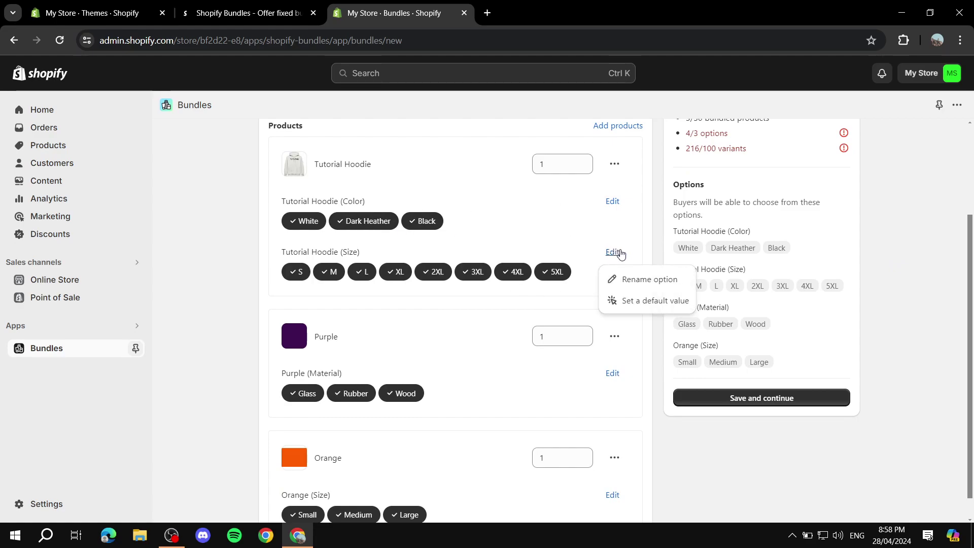
{"action": "left_click", "coordinate": [615, 165]}
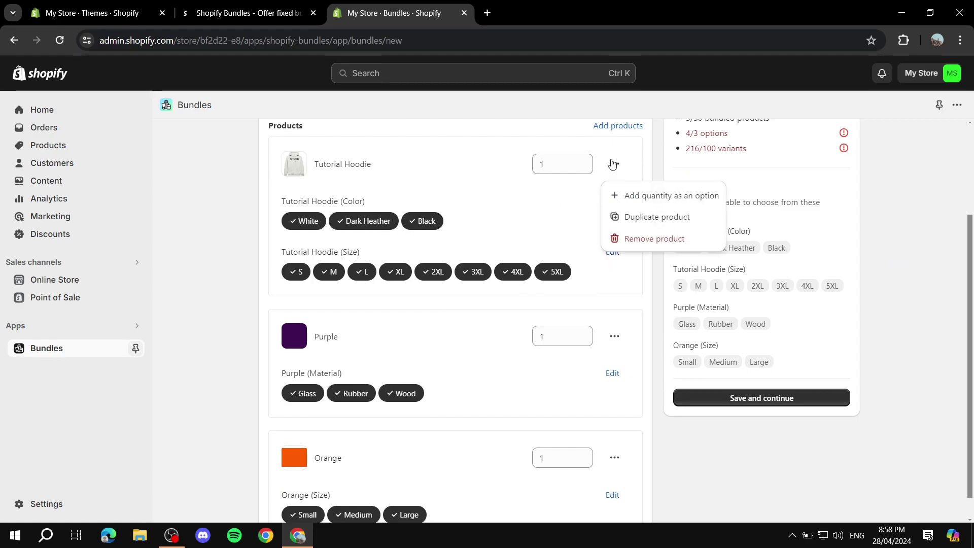
{"action": "left_click", "coordinate": [640, 241]}
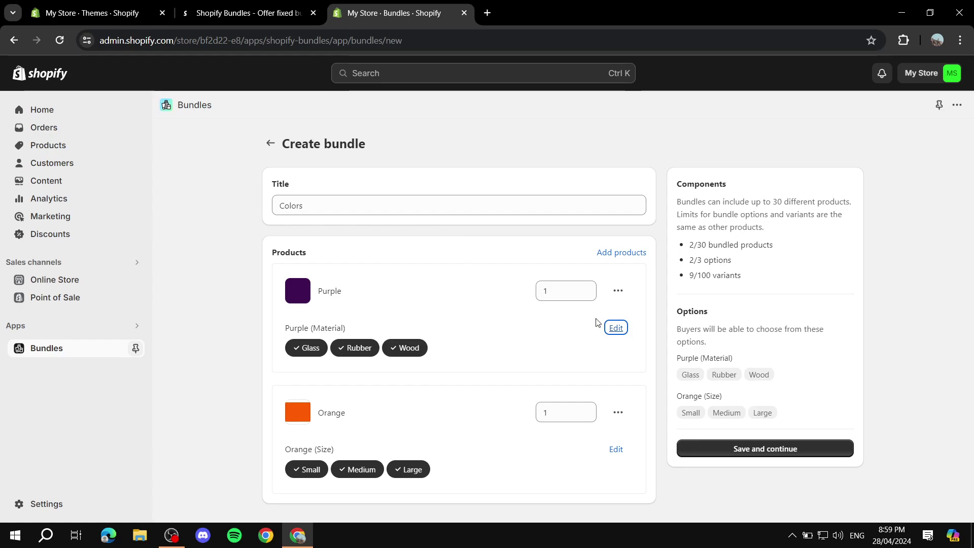
Set Glass as the default value for the Purple product's Material option and check the bundle's option limit.
{"action": "left_click", "coordinate": [620, 330]}
{"action": "left_click", "coordinate": [568, 360]}
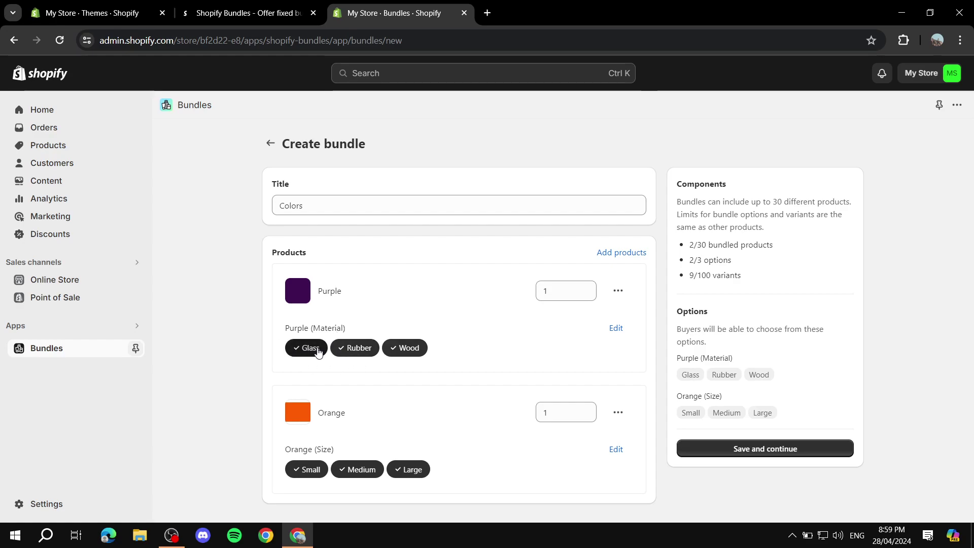
{"action": "left_click", "coordinate": [616, 329]}
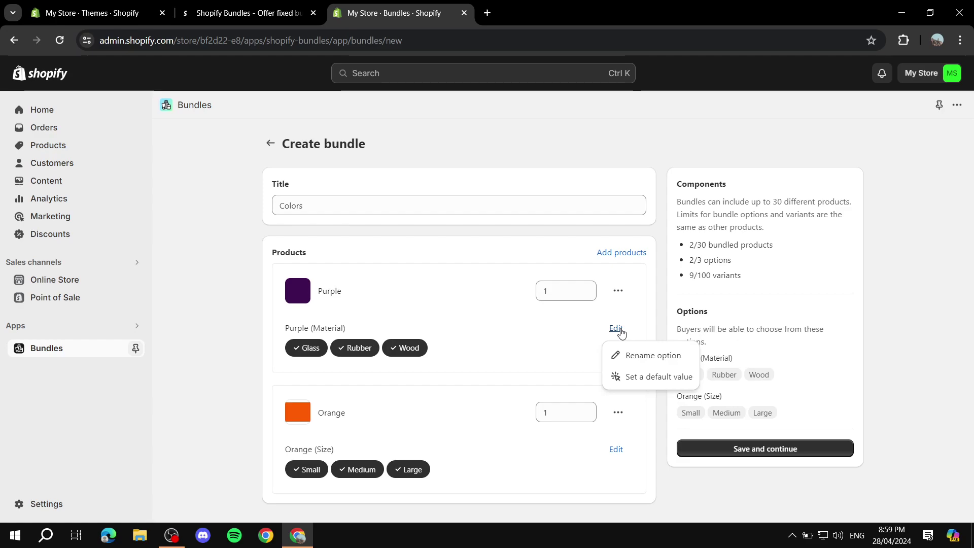
{"action": "left_click", "coordinate": [639, 378]}
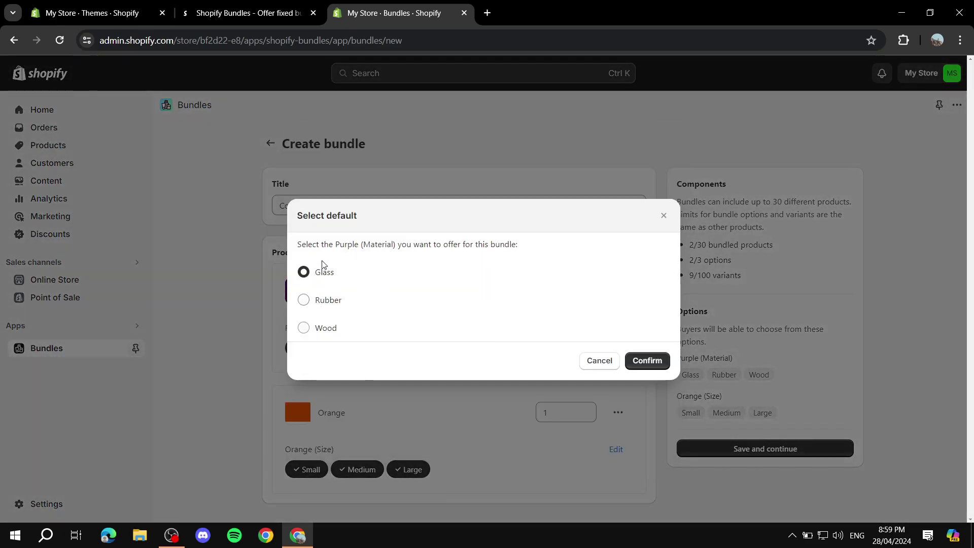
{"action": "left_click", "coordinate": [648, 361]}
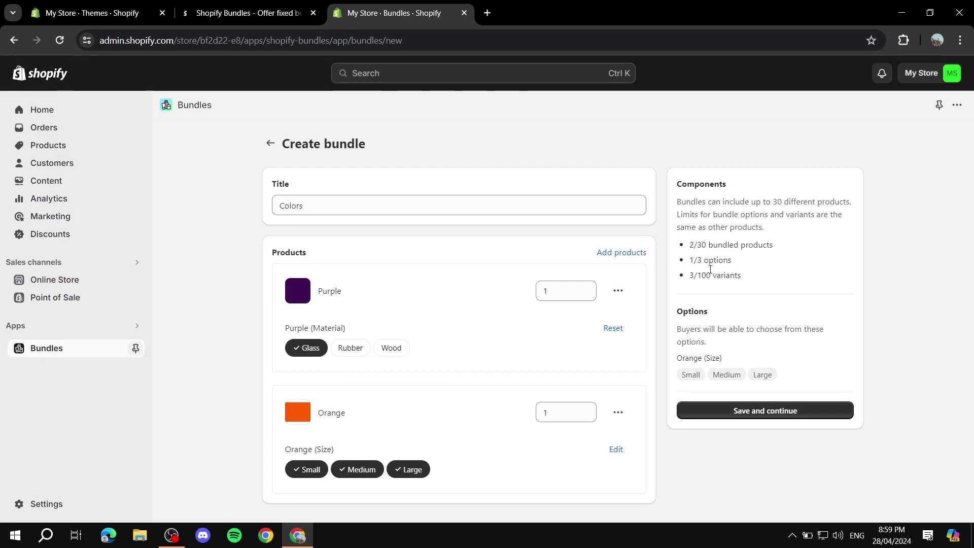
{"action": "left_click_drag", "start_coordinate": [685, 255], "coordinate": [761, 259]}
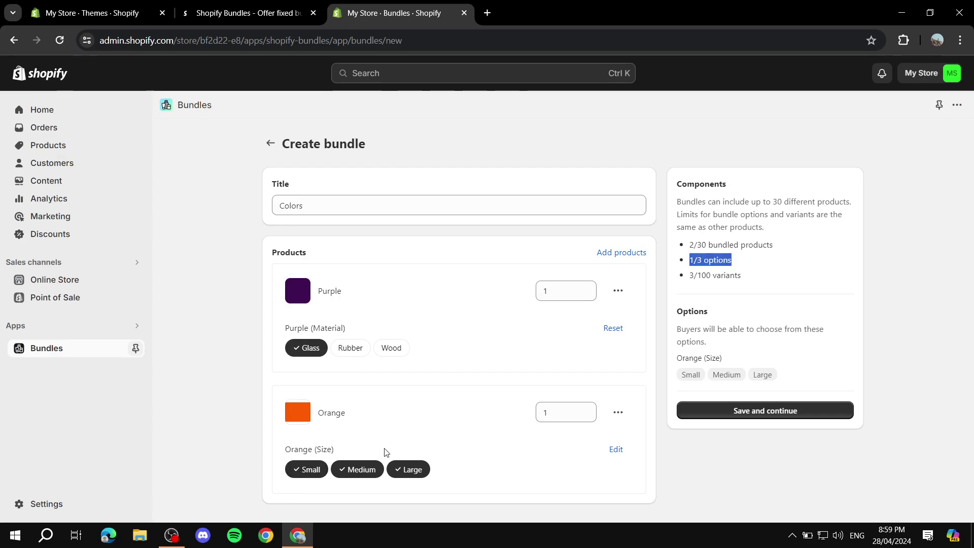
Set Medium as the default value for the Orange product's Size option and check the component limits.
{"action": "left_click", "coordinate": [616, 452]}
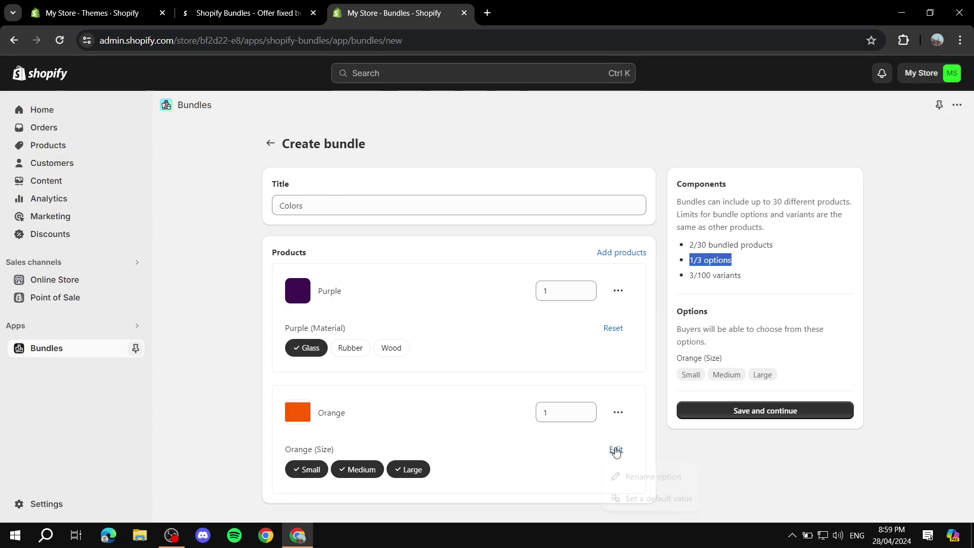
{"action": "left_click", "coordinate": [629, 498]}
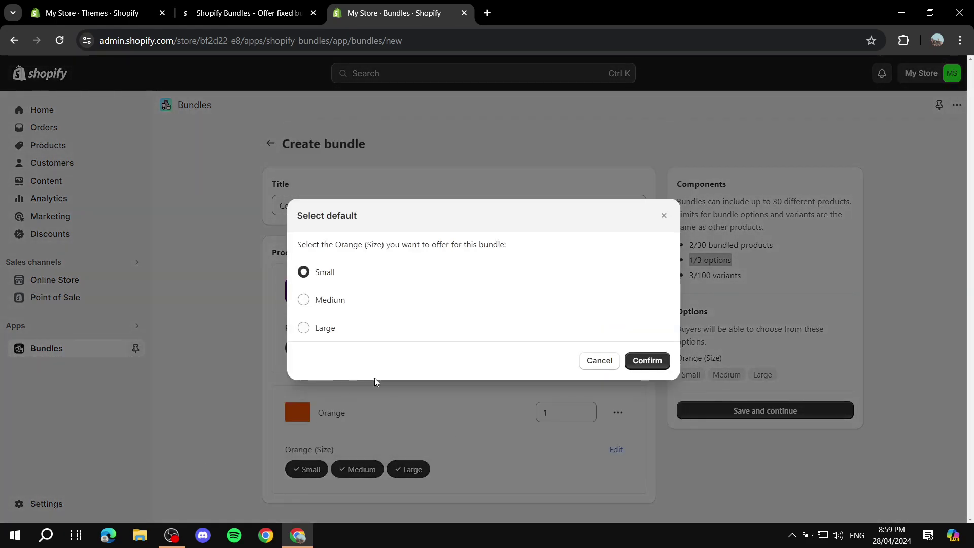
{"action": "left_click", "coordinate": [304, 300]}
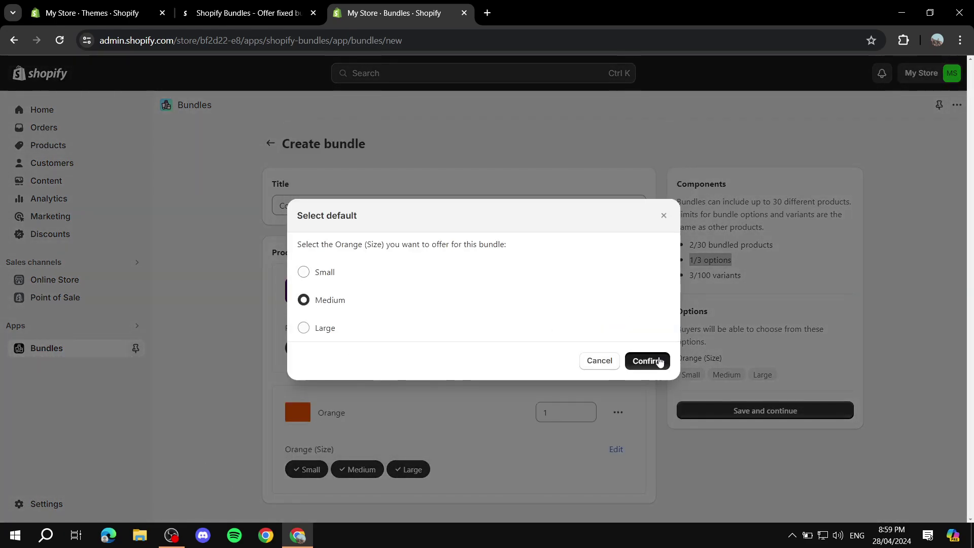
{"action": "left_click", "coordinate": [652, 361]}
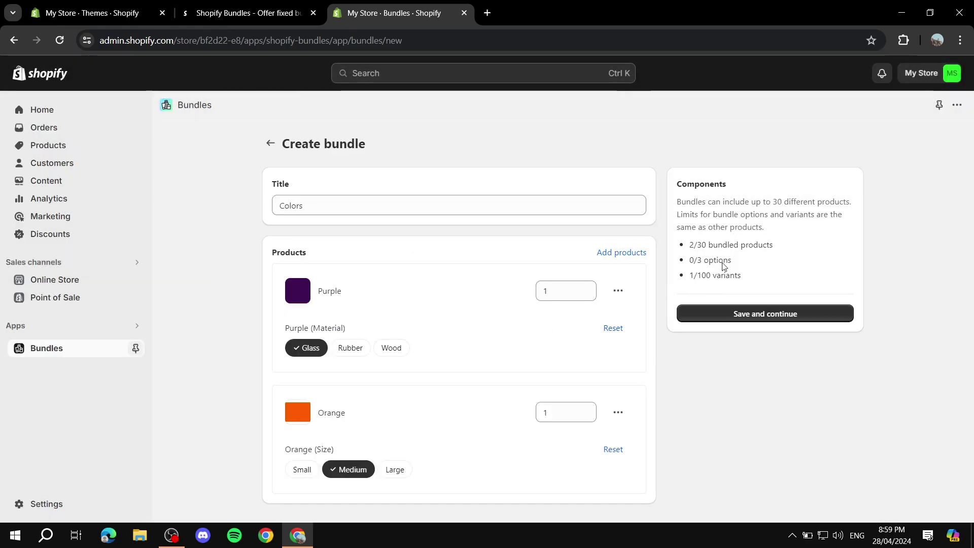
{"action": "left_click_drag", "start_coordinate": [797, 280], "coordinate": [679, 244]}
{"action": "left_click", "coordinate": [799, 270]}
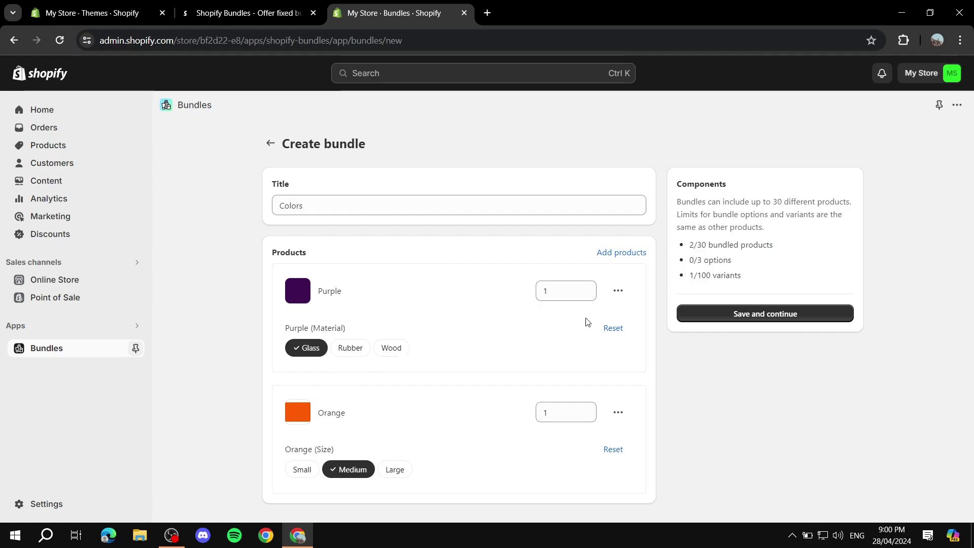
Reset the Purple Material and Orange Size options, and add the Tutorial Hoodie back to the bundle.
{"action": "left_click", "coordinate": [616, 329]}
{"action": "left_click", "coordinate": [613, 450]}
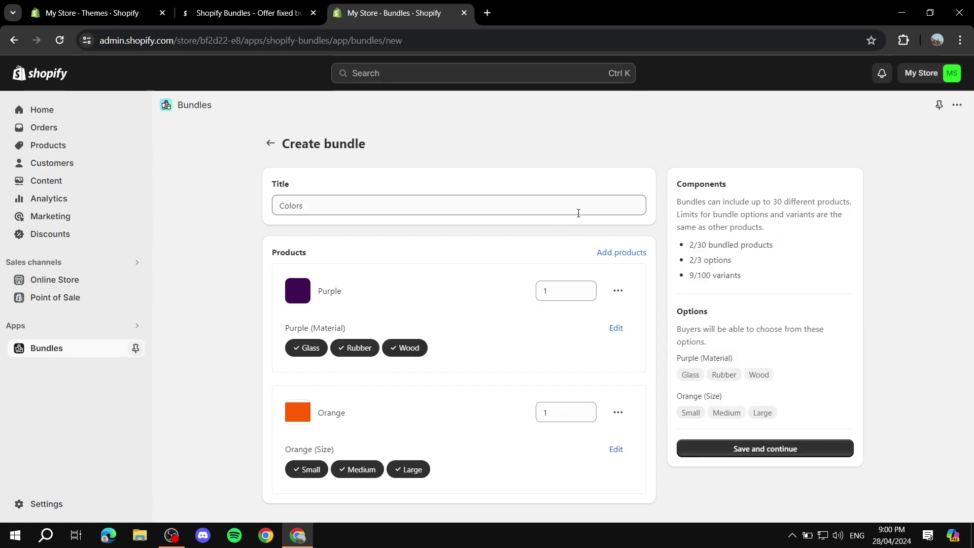
{"action": "left_click", "coordinate": [622, 253]}
{"action": "left_click", "coordinate": [305, 376]}
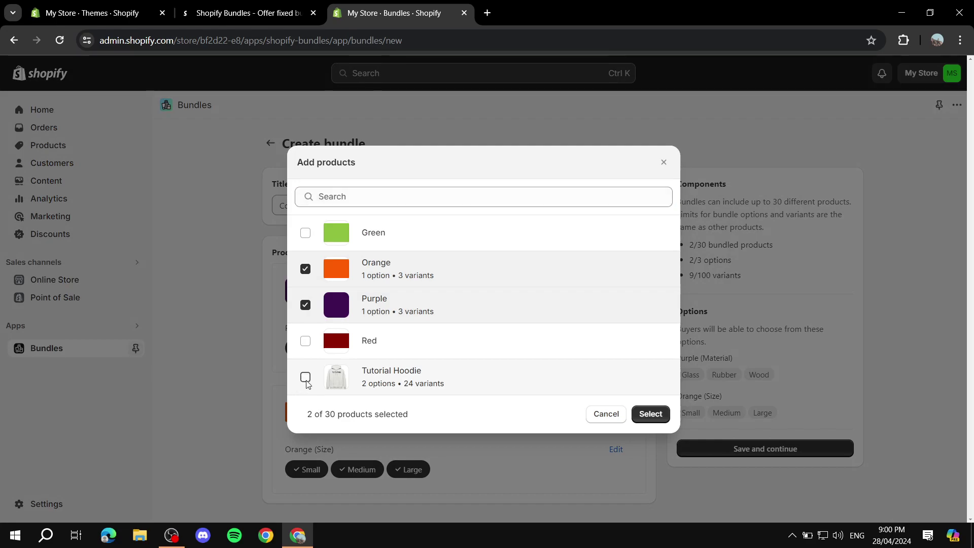
{"action": "left_click", "coordinate": [651, 414]}
Set Black as the default value for the Tutorial Hoodie's Color option and check the bundle's option limit.
{"action": "scroll", "coordinate": [551, 341], "scroll_direction": "down", "scroll_amount": 1}
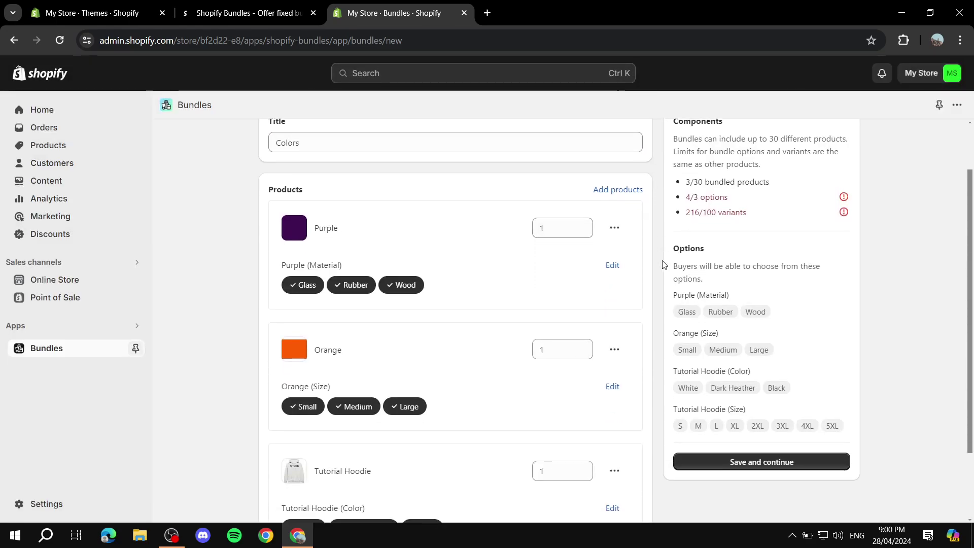
{"action": "scroll", "coordinate": [558, 355], "scroll_direction": "down", "scroll_amount": 1}
{"action": "scroll", "coordinate": [507, 350], "scroll_direction": "up", "scroll_amount": 1}
{"action": "scroll", "coordinate": [481, 339], "scroll_direction": "up", "scroll_amount": 1}
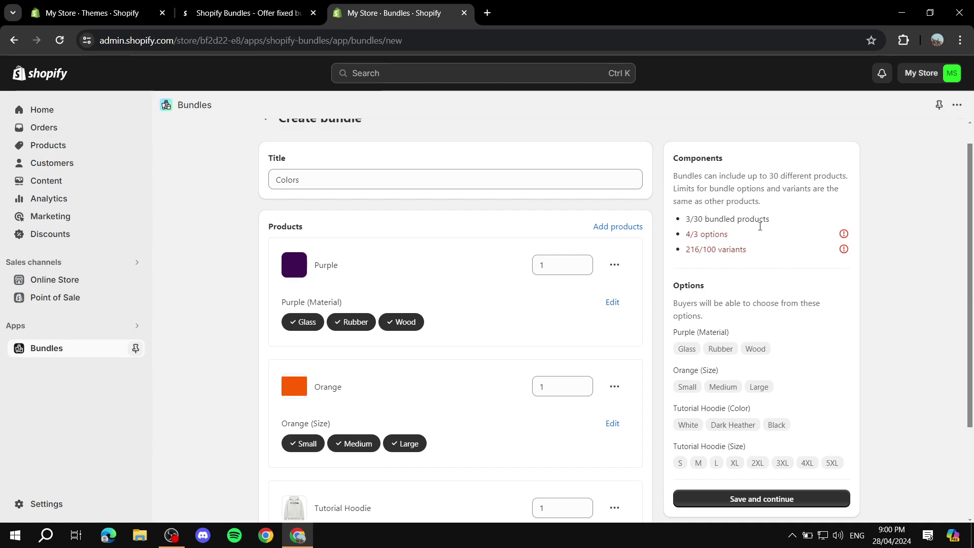
{"action": "scroll", "coordinate": [702, 238], "scroll_direction": "down", "scroll_amount": 2}
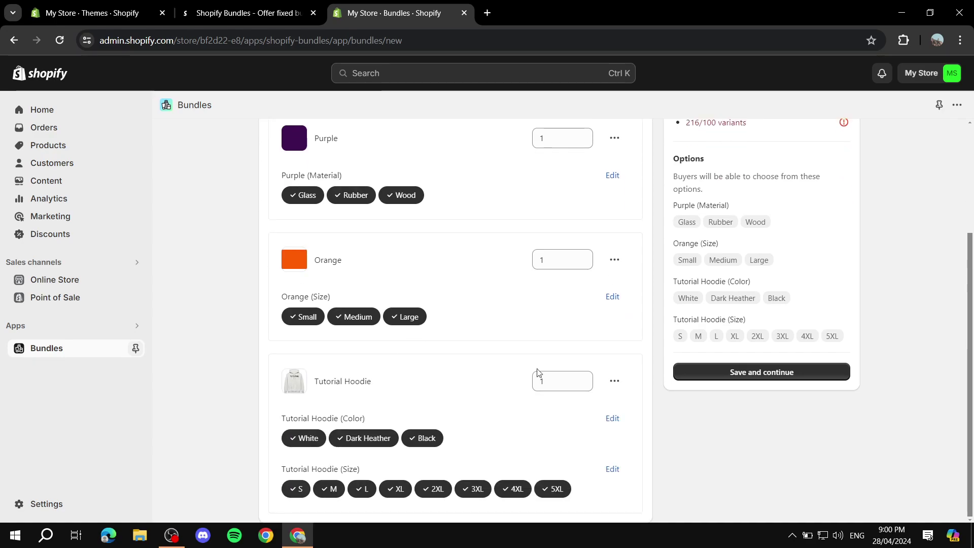
{"action": "scroll", "coordinate": [579, 304], "scroll_direction": "up", "scroll_amount": 1}
{"action": "scroll", "coordinate": [508, 305], "scroll_direction": "down", "scroll_amount": 1}
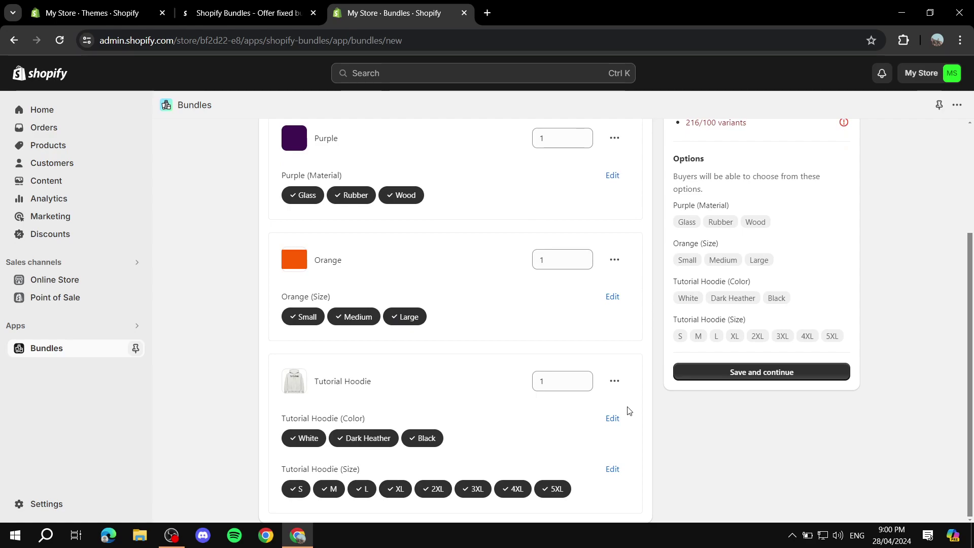
{"action": "left_click", "coordinate": [613, 419]}
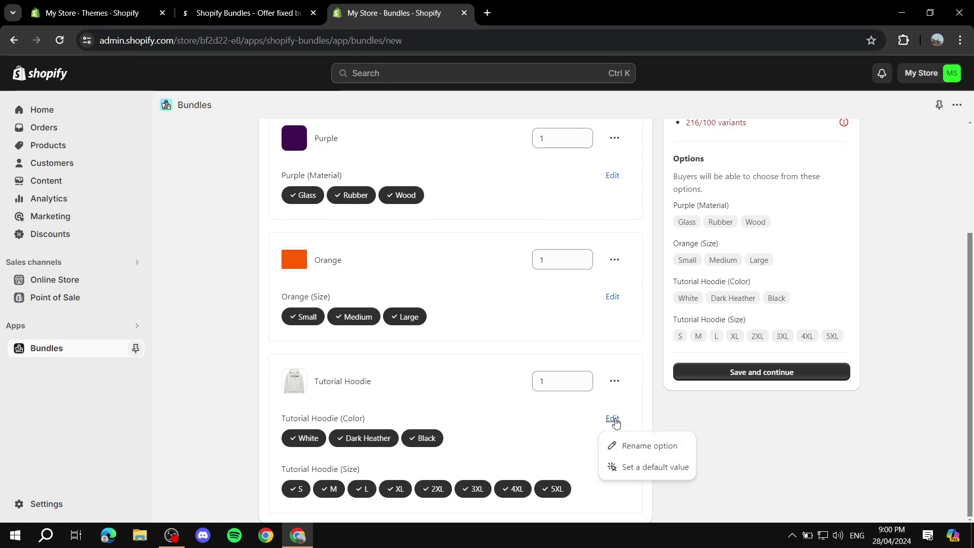
{"action": "left_click", "coordinate": [640, 467]}
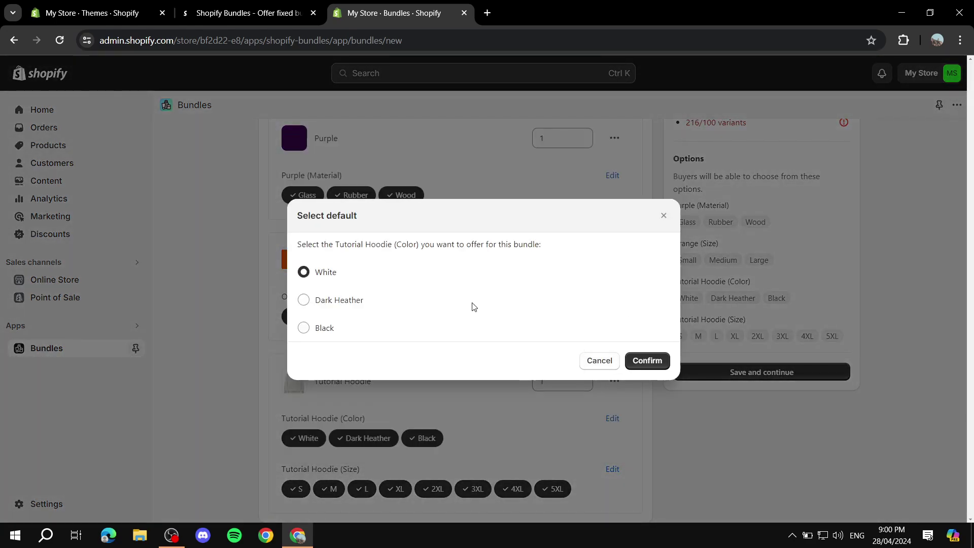
{"action": "left_click", "coordinate": [315, 329]}
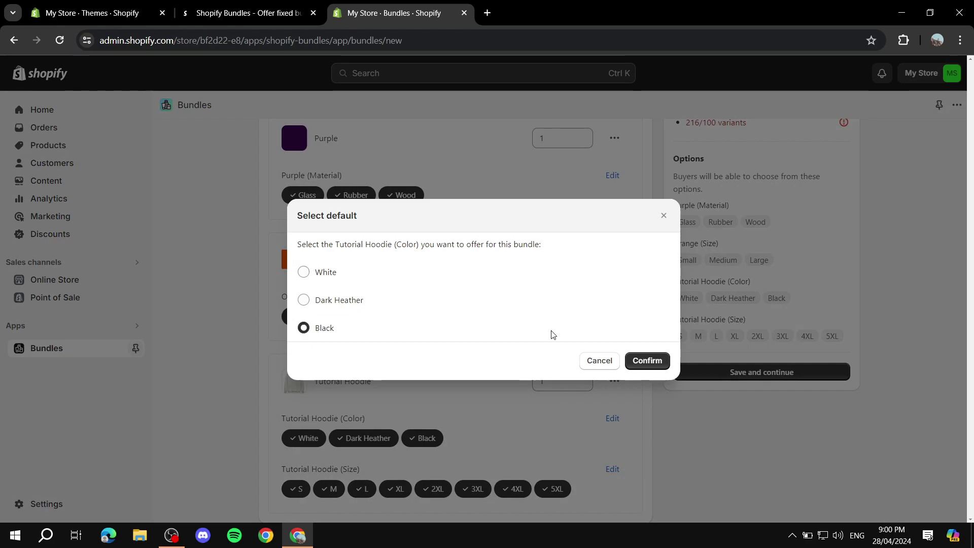
{"action": "left_click", "coordinate": [646, 364]}
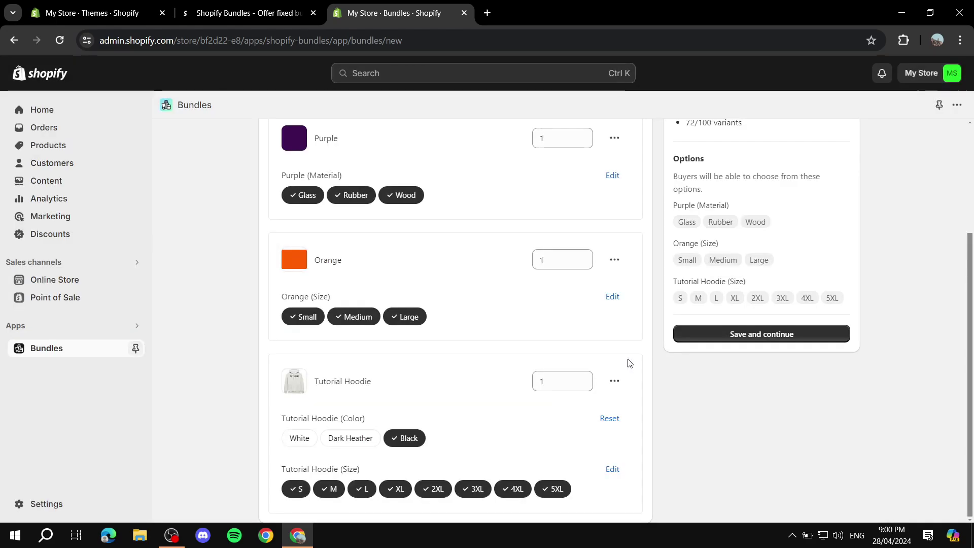
{"action": "scroll", "coordinate": [756, 205], "scroll_direction": "up", "scroll_amount": 1}
{"action": "triple_click", "coordinate": [754, 234]}
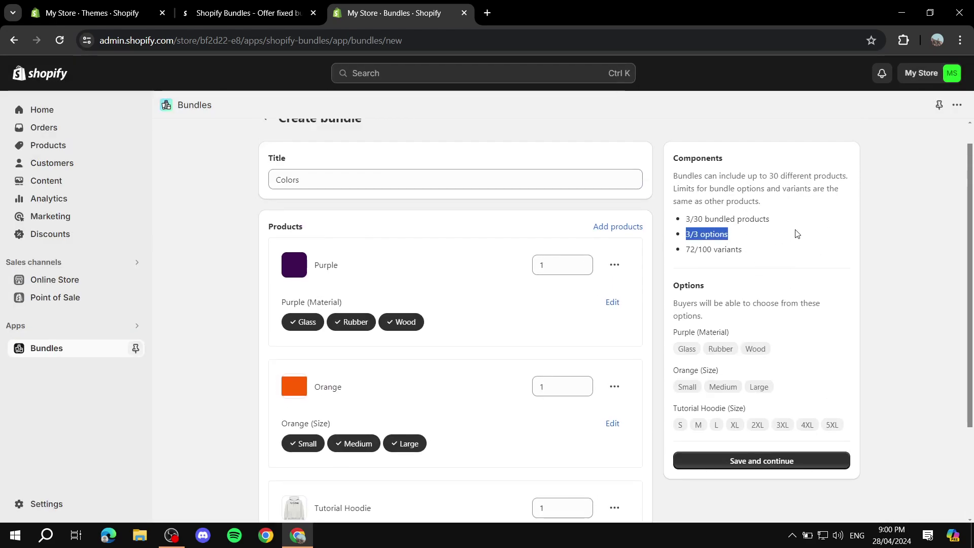
{"action": "left_click", "coordinate": [725, 242]}
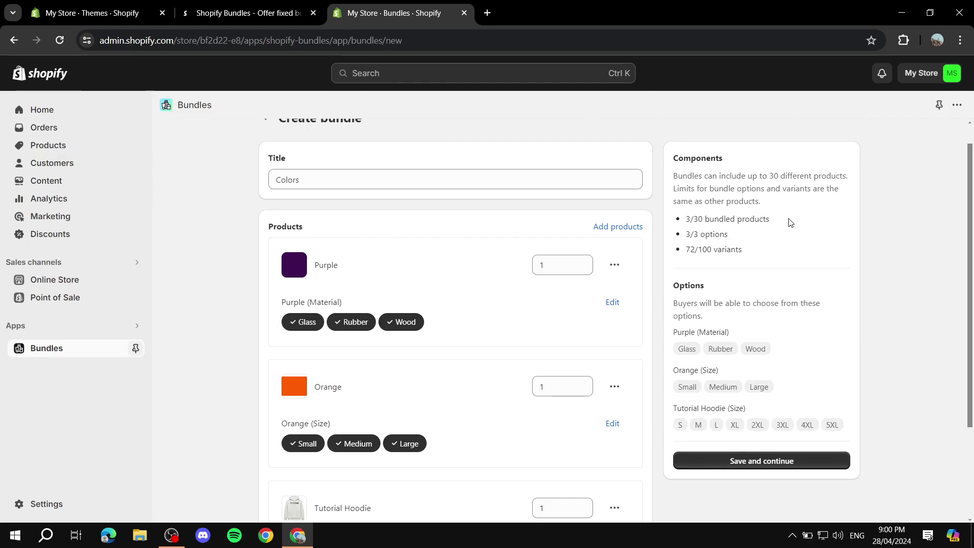
Set M as the default value for the Tutorial Hoodie's Size option and check the bundle's component limits.
{"action": "scroll", "coordinate": [587, 302], "scroll_direction": "down", "scroll_amount": 2}
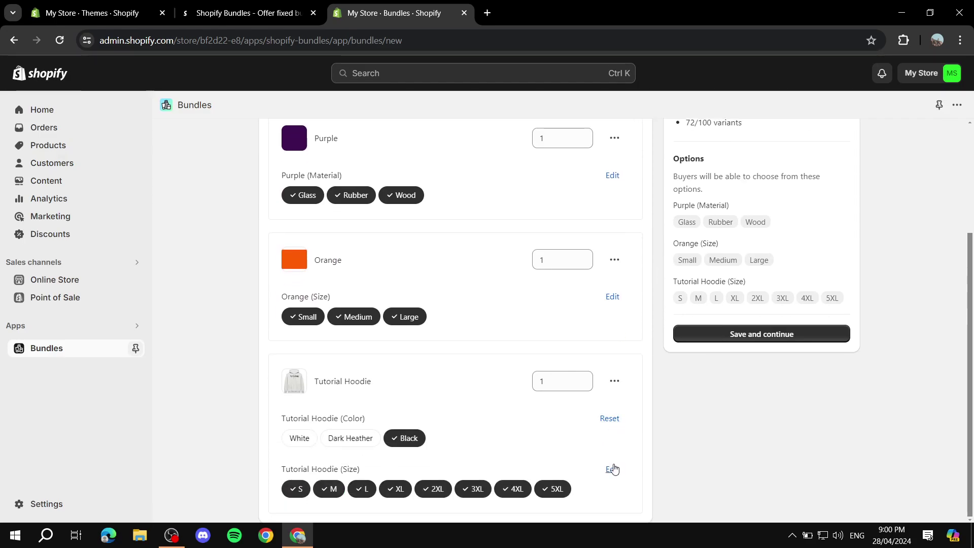
{"action": "left_click", "coordinate": [612, 468]}
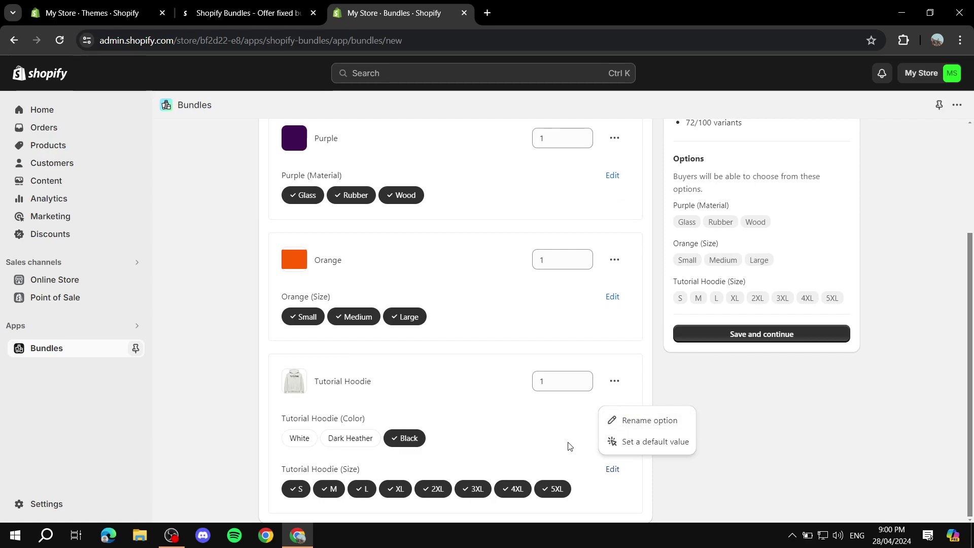
{"action": "left_click", "coordinate": [651, 442]}
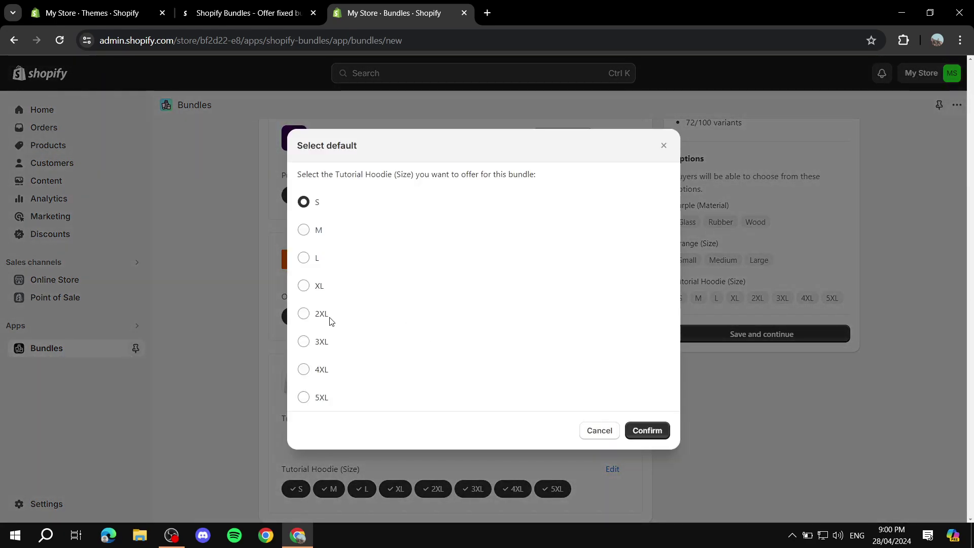
{"action": "left_click", "coordinate": [303, 230]}
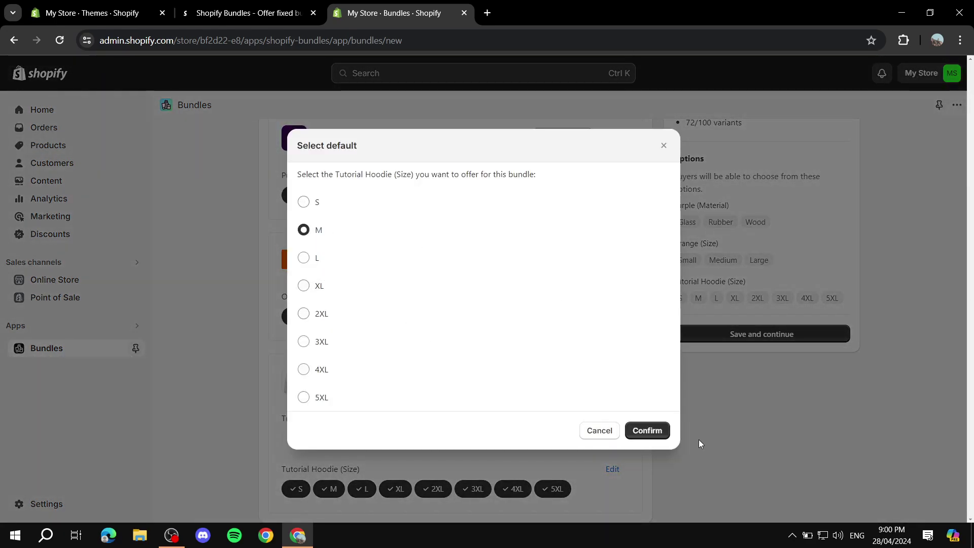
{"action": "left_click", "coordinate": [647, 430]}
{"action": "scroll", "coordinate": [660, 425], "scroll_direction": "up", "scroll_amount": 3}
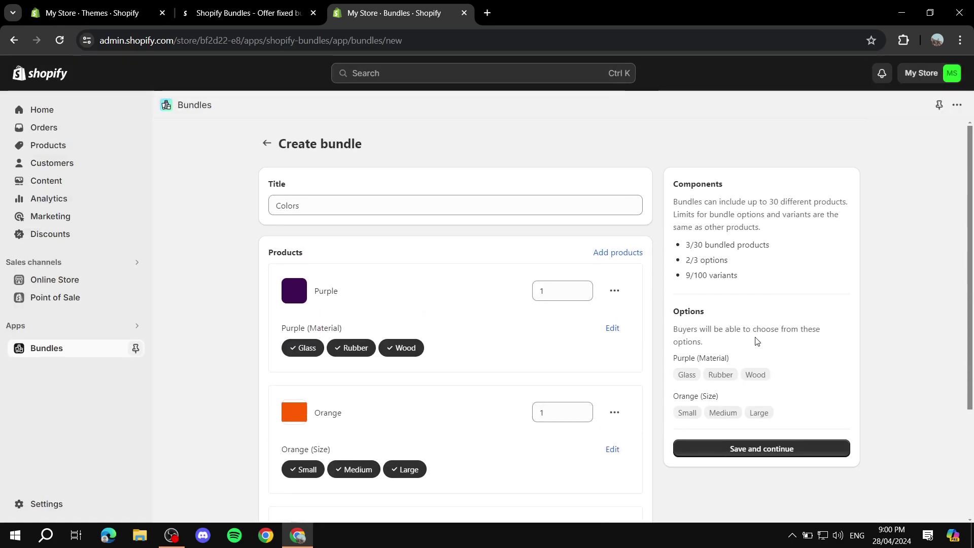
Review the bundle's products with their selected option values, and the product limit in the Components summary.
{"action": "scroll", "coordinate": [482, 279], "scroll_direction": "down", "scroll_amount": 3}
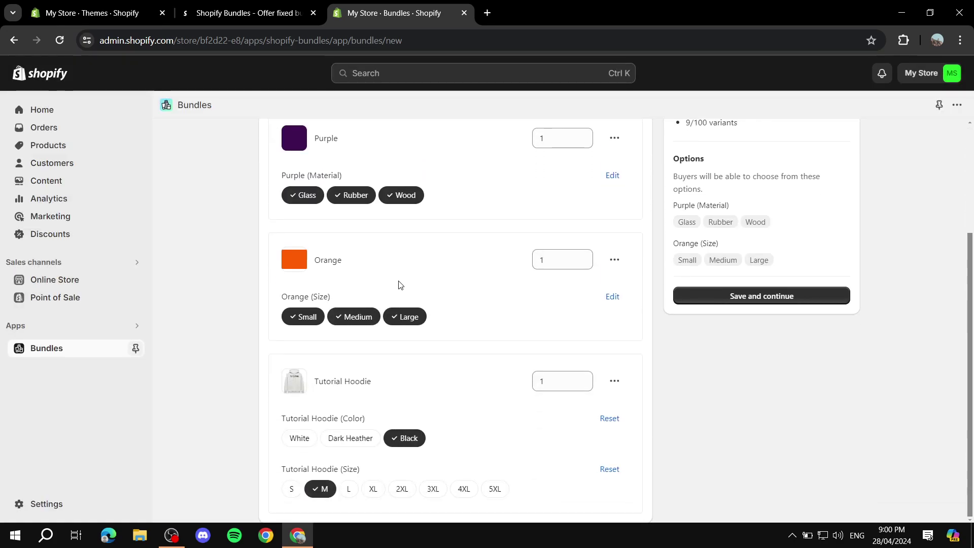
{"action": "scroll", "coordinate": [608, 335], "scroll_direction": "up", "scroll_amount": 3}
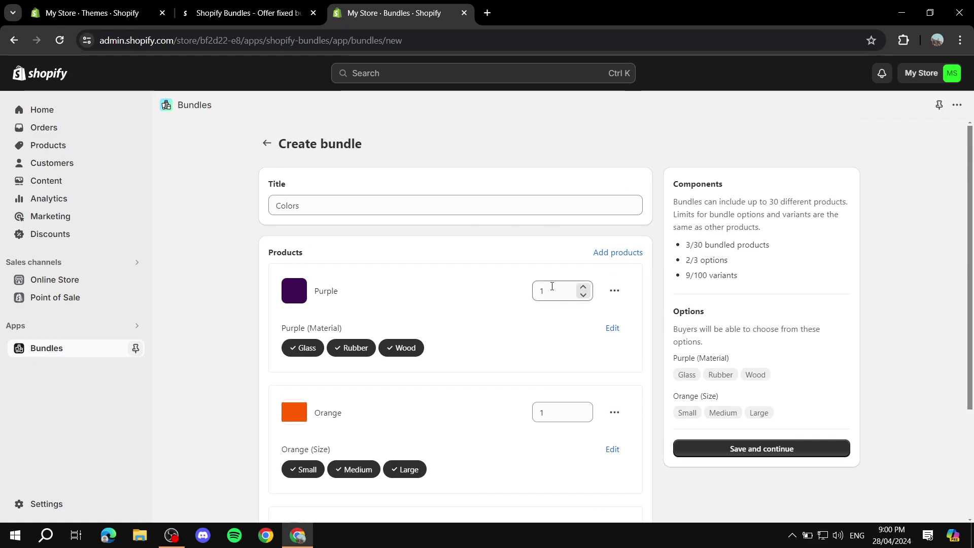
{"action": "scroll", "coordinate": [659, 272], "scroll_direction": "down", "scroll_amount": 3}
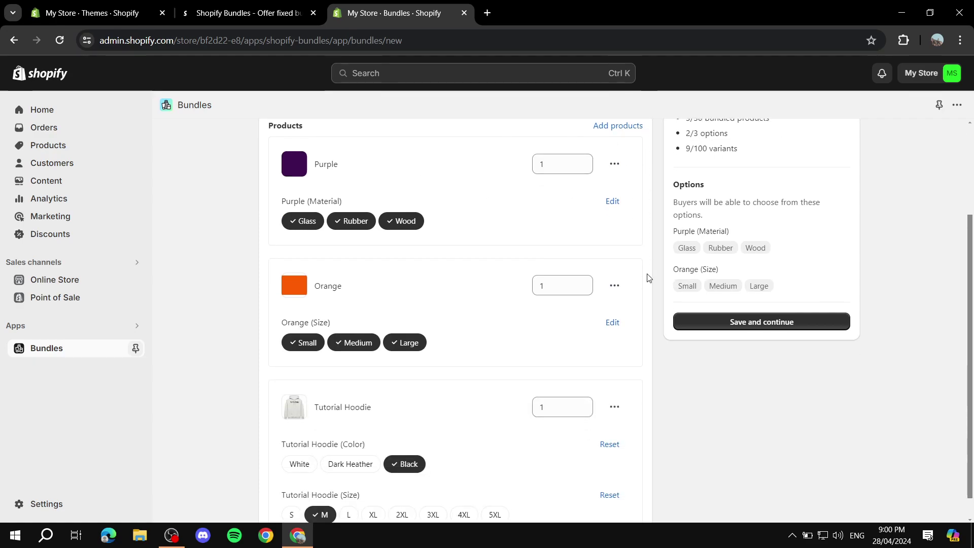
{"action": "scroll", "coordinate": [690, 238], "scroll_direction": "up", "scroll_amount": 3}
{"action": "left_click_drag", "start_coordinate": [690, 244], "coordinate": [822, 246]}
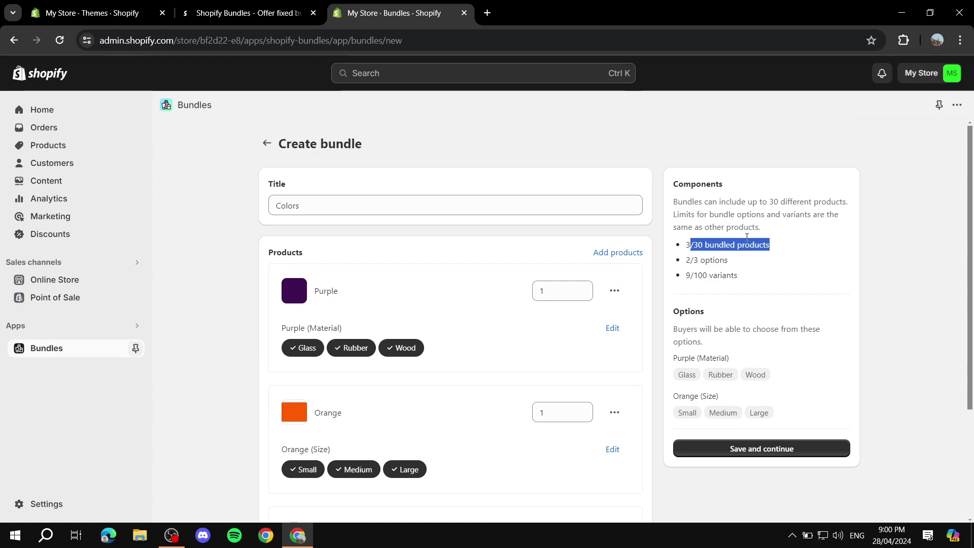
{"action": "left_click", "coordinate": [832, 252]}
{"action": "scroll", "coordinate": [710, 329], "scroll_direction": "down", "scroll_amount": 3}
{"action": "scroll", "coordinate": [507, 304], "scroll_direction": "up", "scroll_amount": 3}
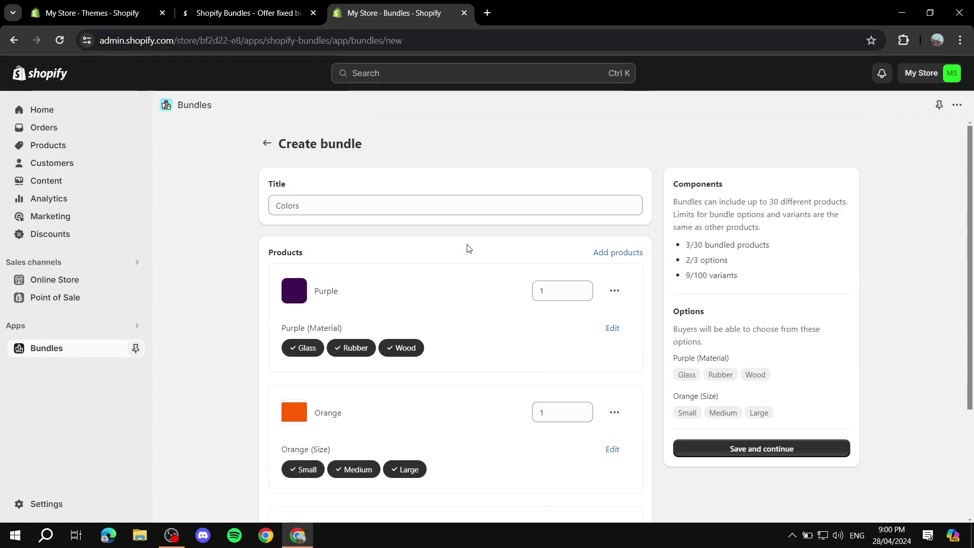
{"action": "scroll", "coordinate": [532, 401], "scroll_direction": "down", "scroll_amount": 3}
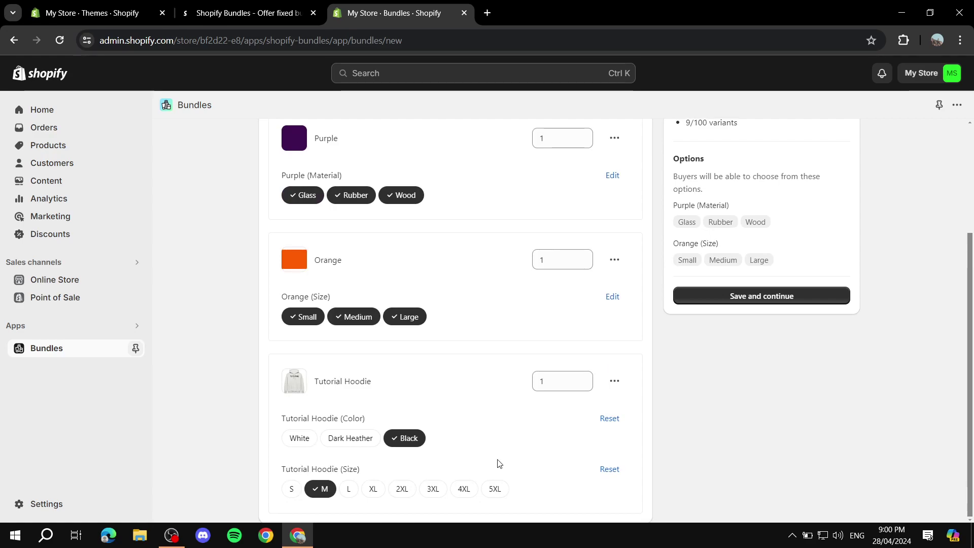
Add the Green and Red products to the Colors bundle and check the product, option and variant limits.
{"action": "scroll", "coordinate": [498, 463], "scroll_direction": "up", "scroll_amount": 3}
{"action": "left_click", "coordinate": [615, 252]}
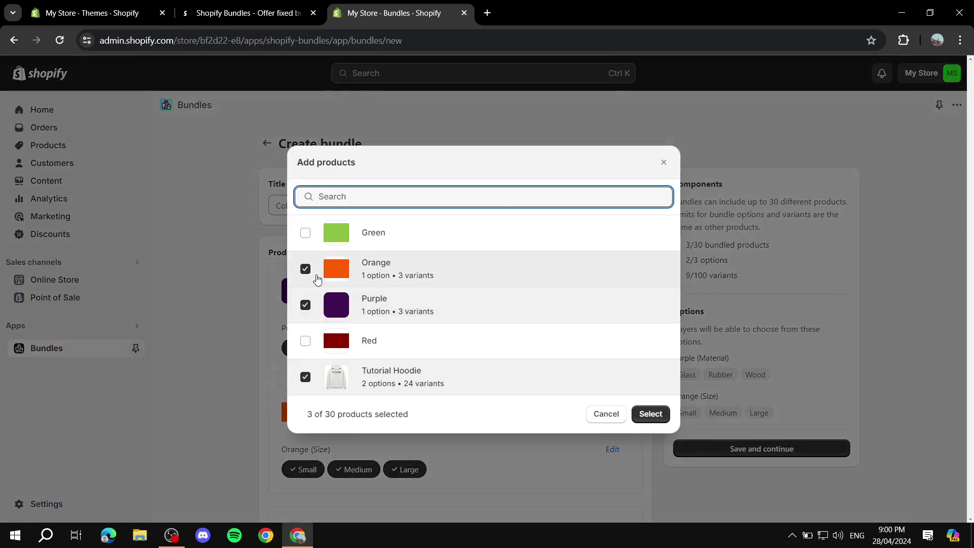
{"action": "left_click", "coordinate": [314, 232]}
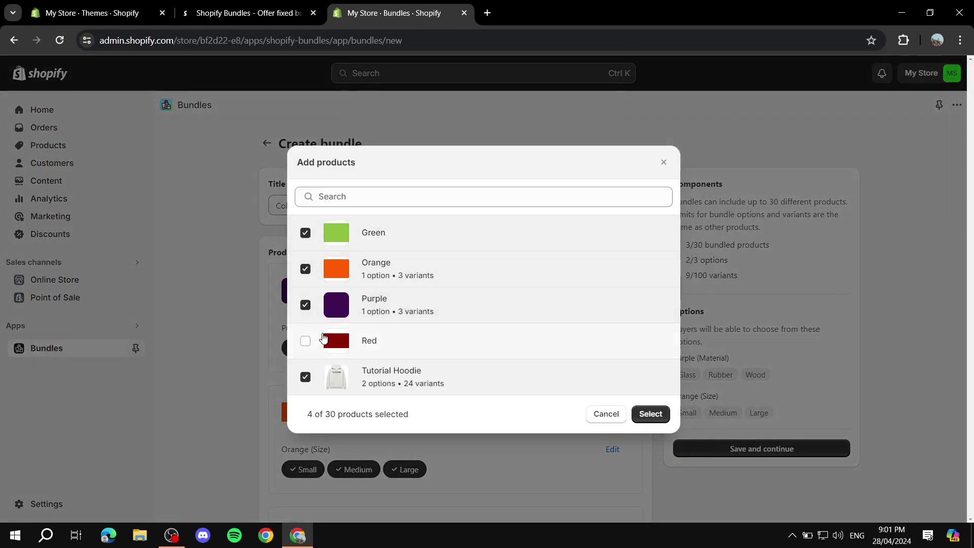
{"action": "left_click", "coordinate": [307, 341]}
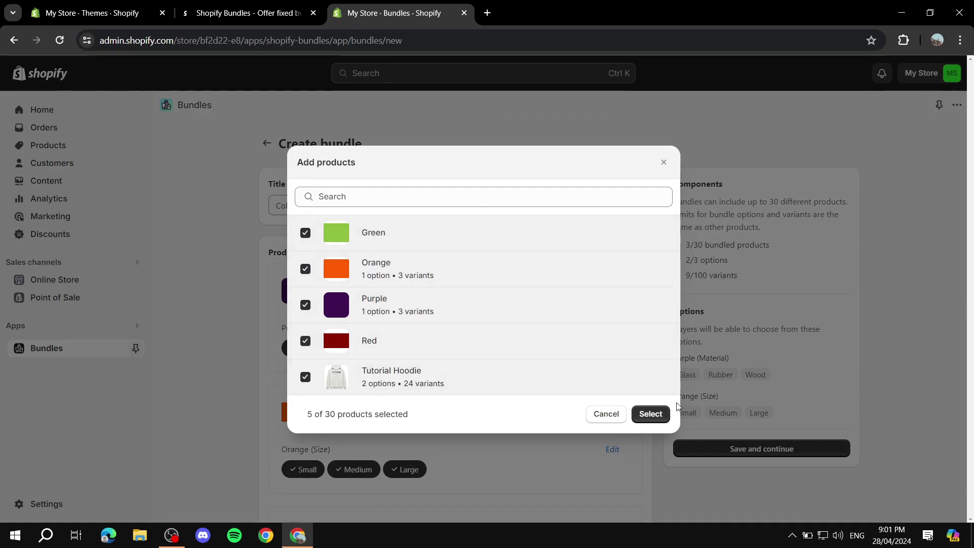
{"action": "left_click", "coordinate": [650, 414]}
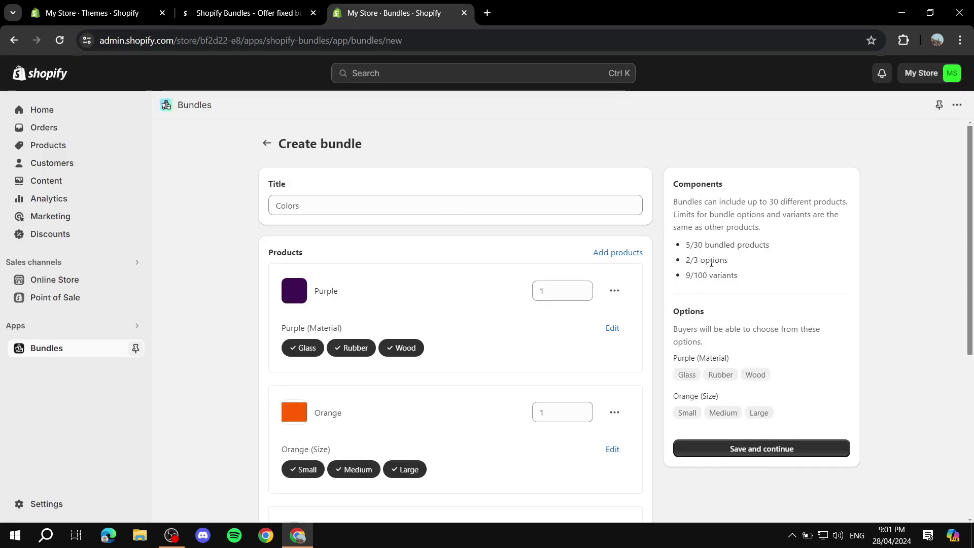
{"action": "left_click_drag", "start_coordinate": [686, 261], "coordinate": [761, 271]}
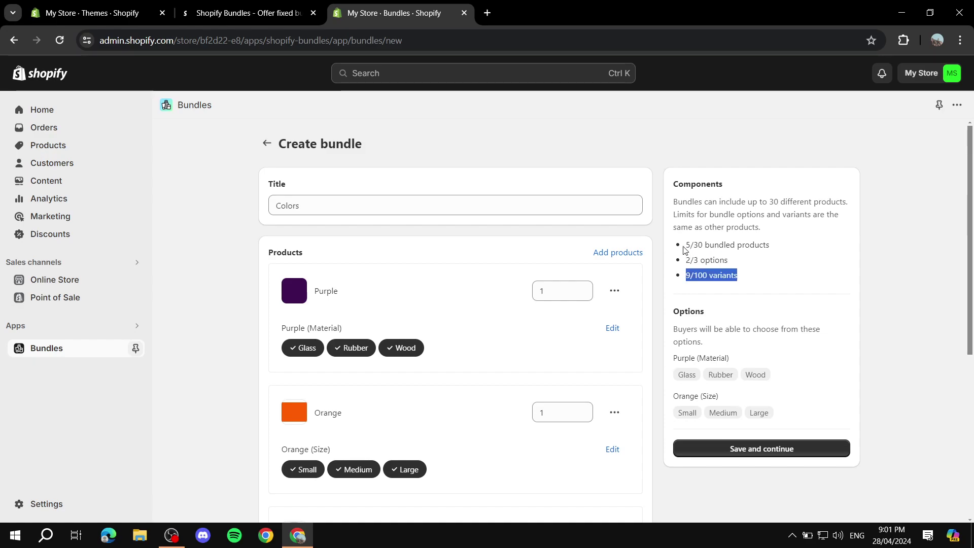
{"action": "left_click_drag", "start_coordinate": [684, 245], "coordinate": [835, 243]}
{"action": "left_click", "coordinate": [834, 244]}
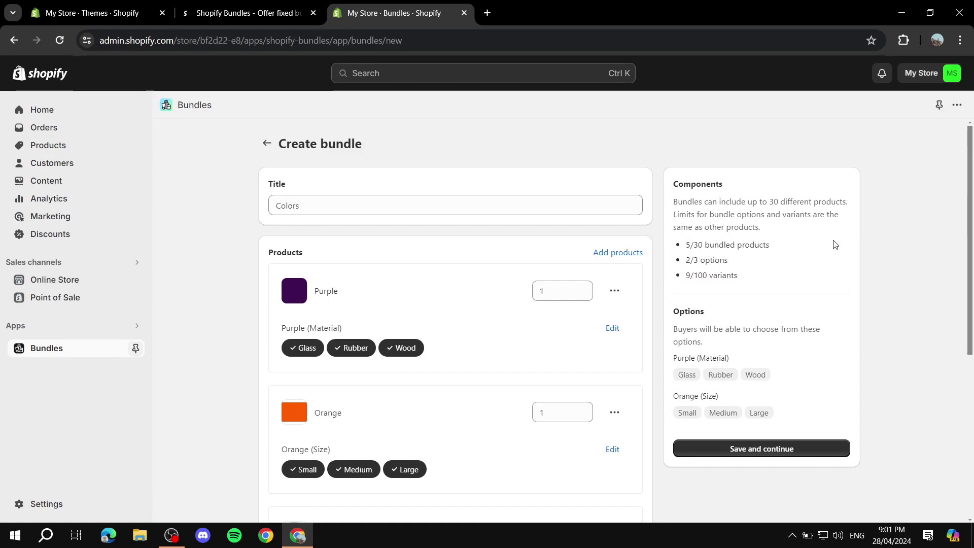
Remove the Tutorial Hoodie from the Colors bundle.
{"action": "scroll", "coordinate": [702, 285], "scroll_direction": "down", "scroll_amount": 5}
{"action": "scroll", "coordinate": [690, 324], "scroll_direction": "up", "scroll_amount": 5}
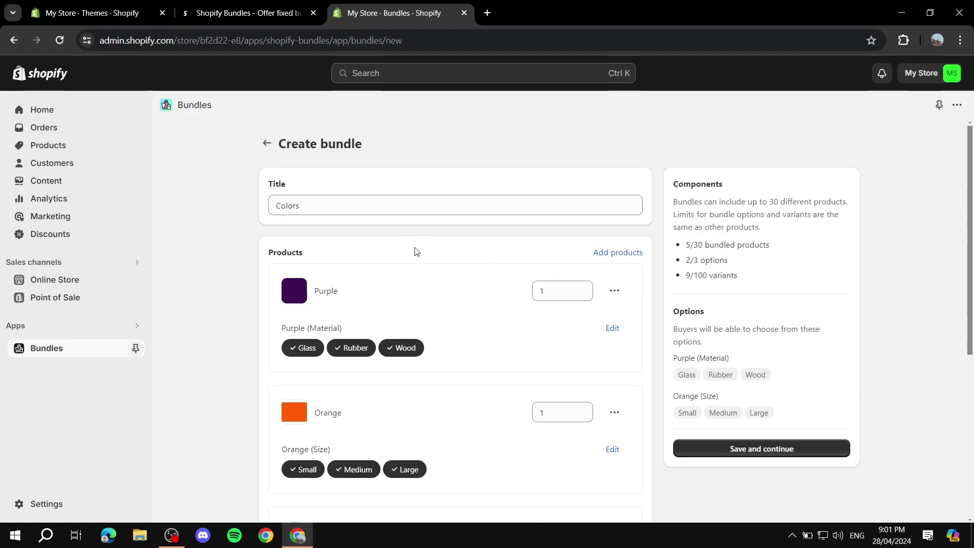
{"action": "scroll", "coordinate": [242, 319], "scroll_direction": "down", "scroll_amount": 5}
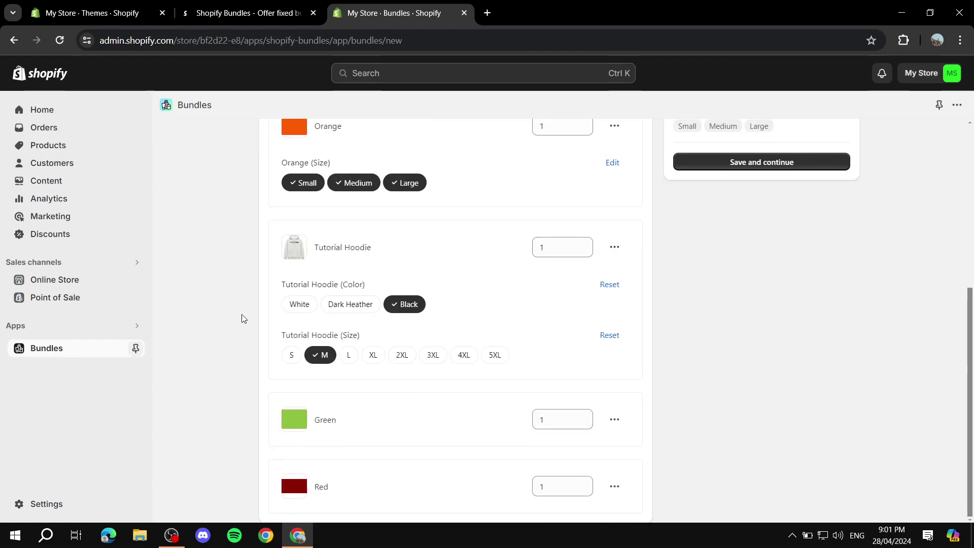
{"action": "left_click", "coordinate": [611, 250]}
{"action": "left_click", "coordinate": [627, 323]}
{"action": "scroll", "coordinate": [504, 282], "scroll_direction": "up", "scroll_amount": 3}
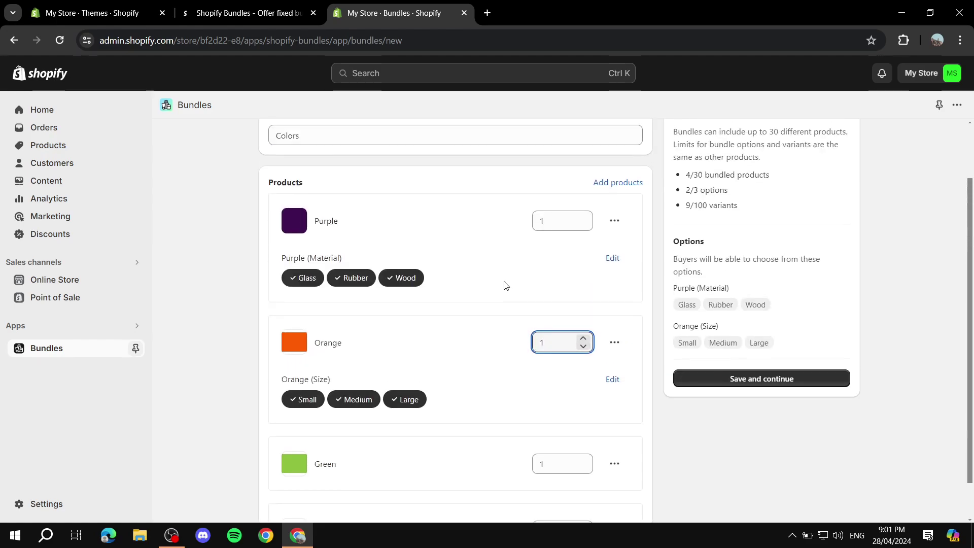
Save the Colors bundle, continue to its product page and collapse the trial notice.
{"action": "scroll", "coordinate": [408, 344], "scroll_direction": "down", "scroll_amount": 3}
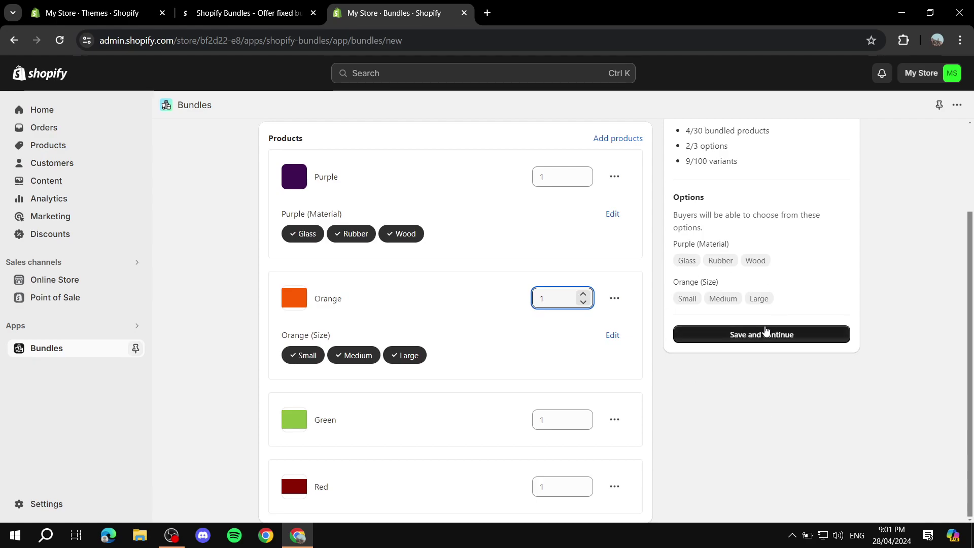
{"action": "left_click", "coordinate": [783, 338]}
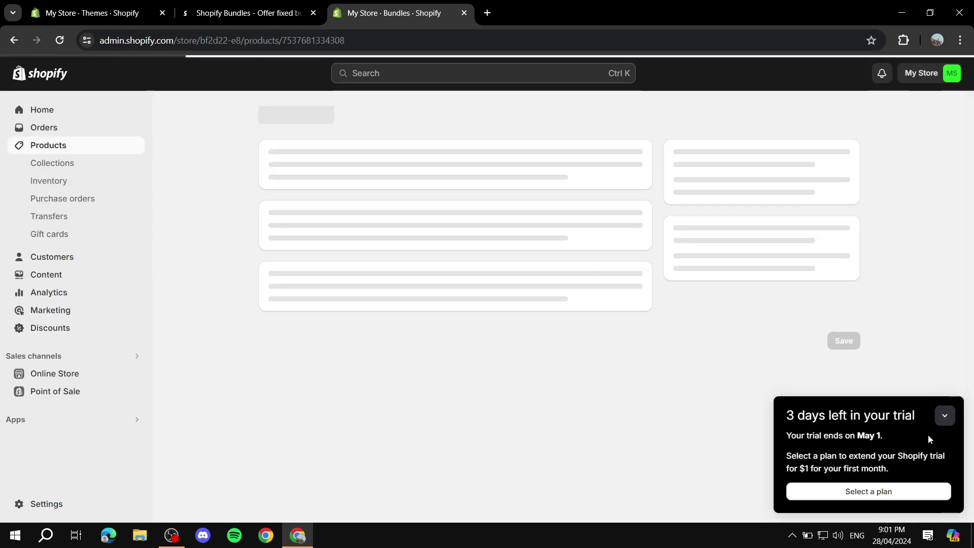
{"action": "left_click", "coordinate": [943, 419]}
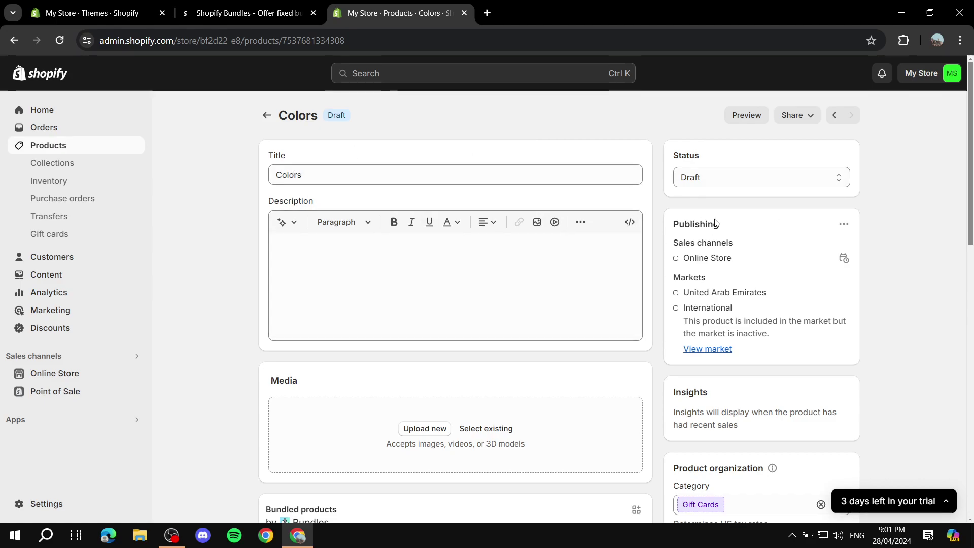
Enter "You will be getting all the products" as the description of the Colors bundle product.
{"action": "scroll", "coordinate": [716, 224], "scroll_direction": "down", "scroll_amount": 5}
{"action": "scroll", "coordinate": [674, 207], "scroll_direction": "up", "scroll_amount": 5}
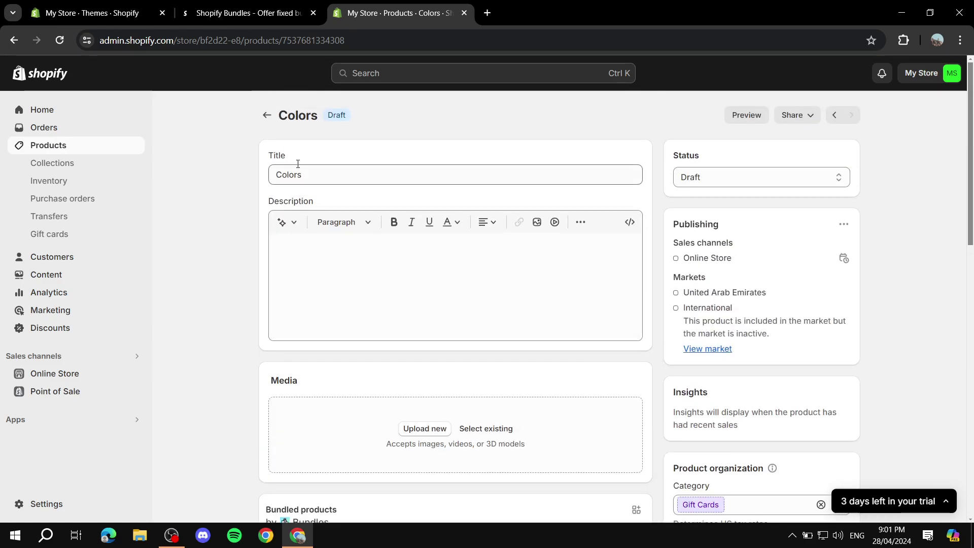
{"action": "left_click_drag", "start_coordinate": [370, 172], "coordinate": [257, 187]}
{"action": "left_click", "coordinate": [251, 195]}
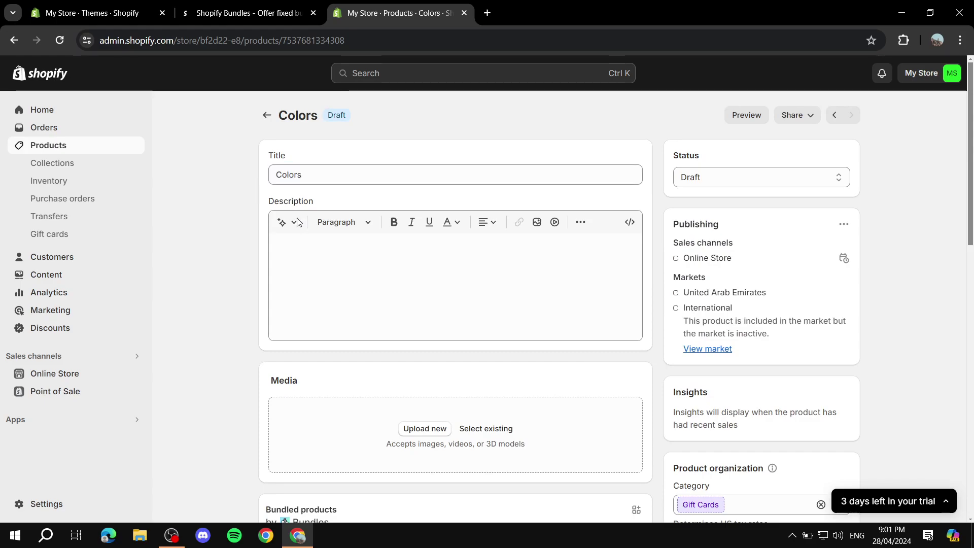
{"action": "left_click", "coordinate": [355, 270]}
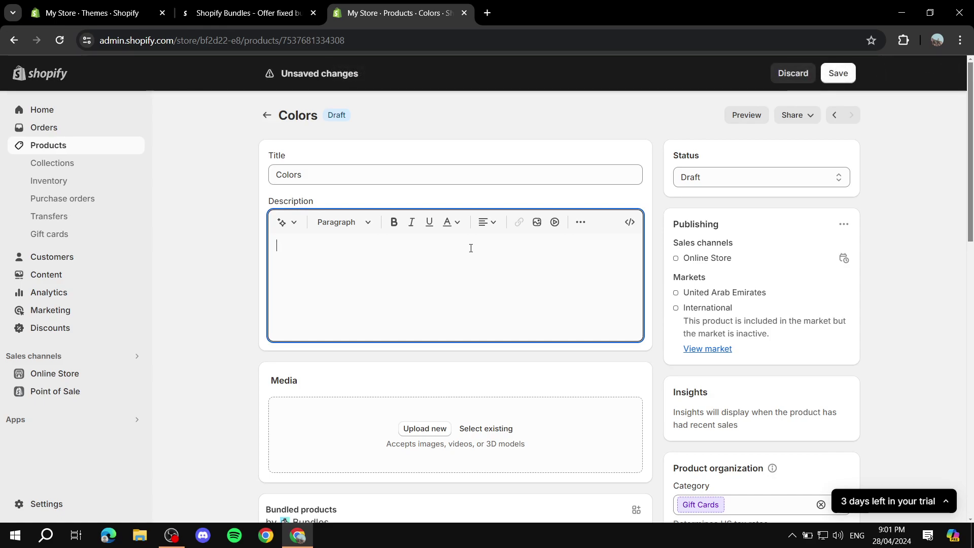
{"action": "type", "text": "You will "}
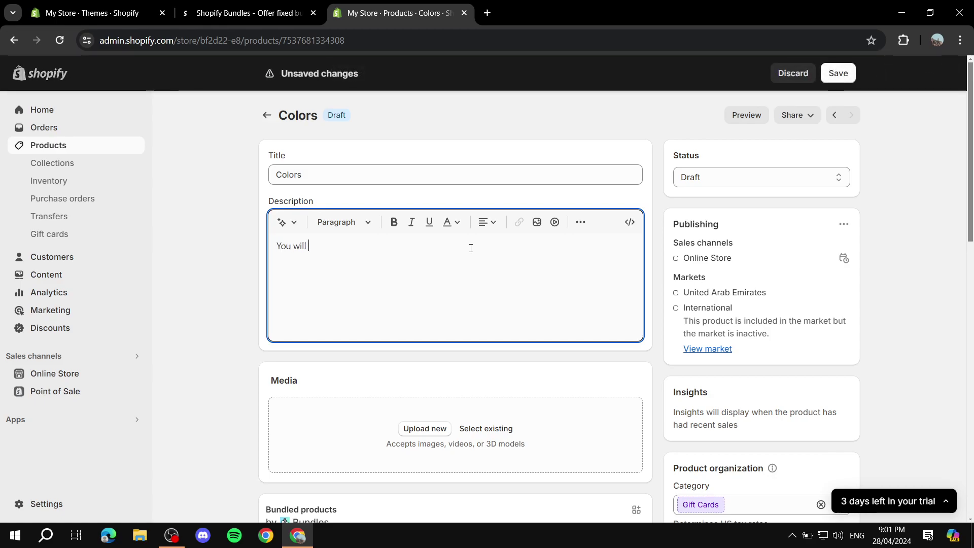
{"action": "type", "text": "be getting all the products"}
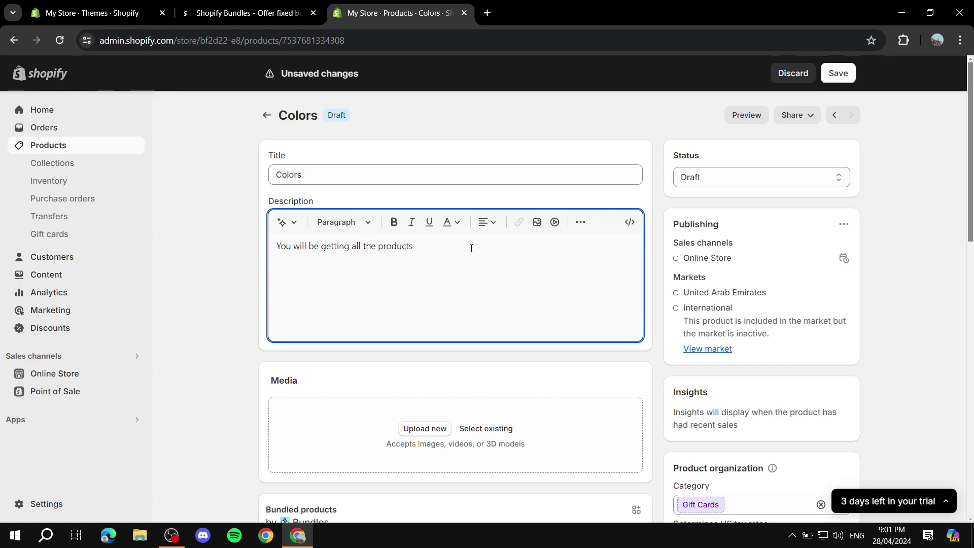
Upload the 2024 sparkler image from the Explainer Media folder as the Colors product's media.
{"action": "scroll", "coordinate": [471, 248], "scroll_direction": "down", "scroll_amount": 4}
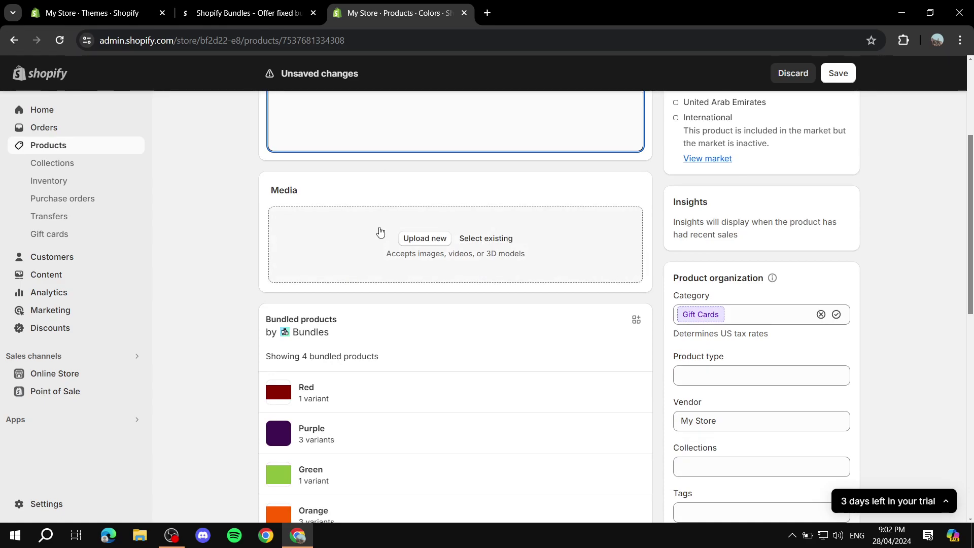
{"action": "left_click", "coordinate": [429, 248]}
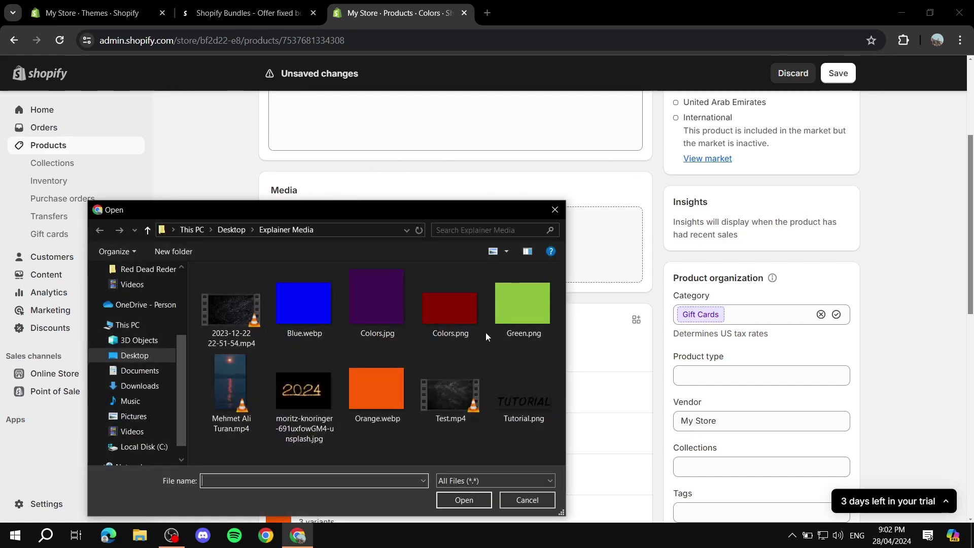
{"action": "double_click", "coordinate": [308, 392]}
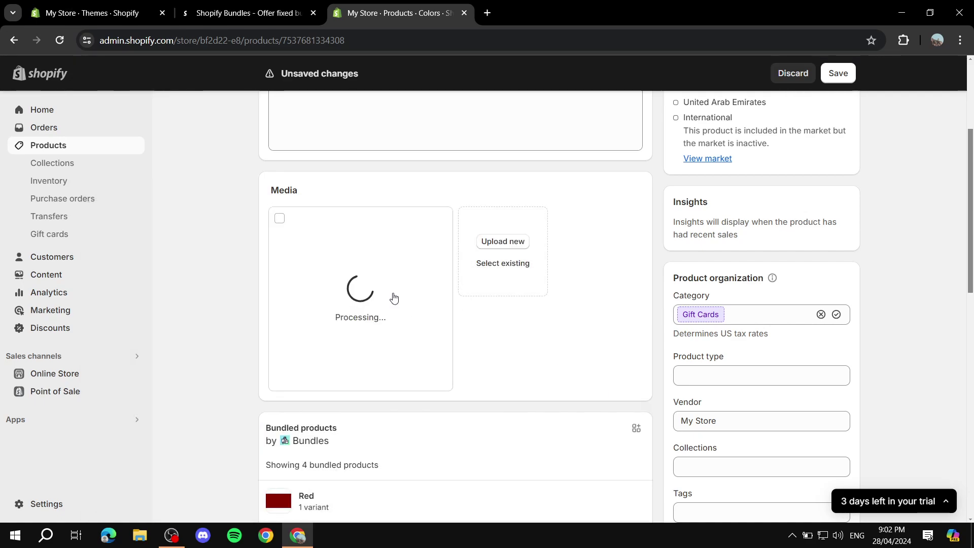
Review the Colors product's details, bundled products, variants and variant prices.
{"action": "scroll", "coordinate": [469, 307], "scroll_direction": "down", "scroll_amount": 2}
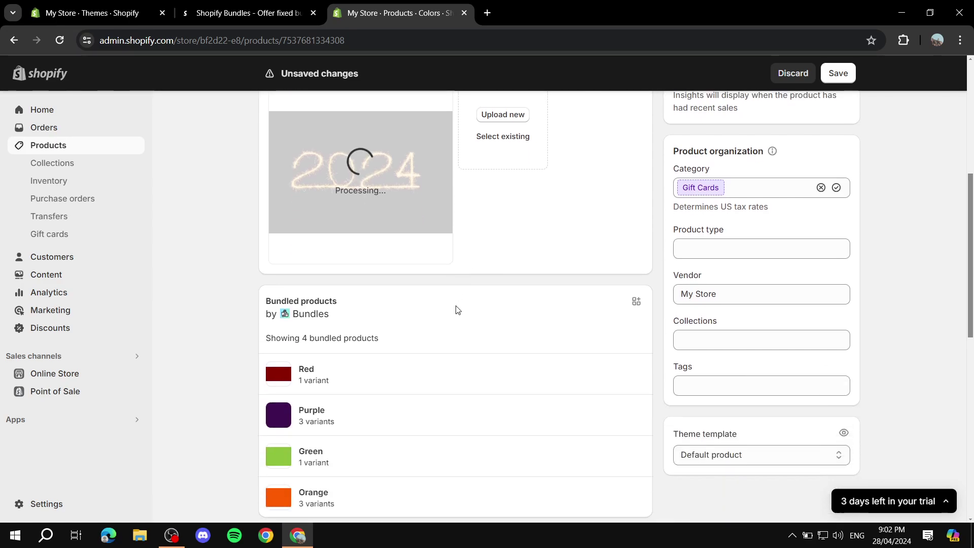
{"action": "scroll", "coordinate": [543, 310], "scroll_direction": "down", "scroll_amount": 4}
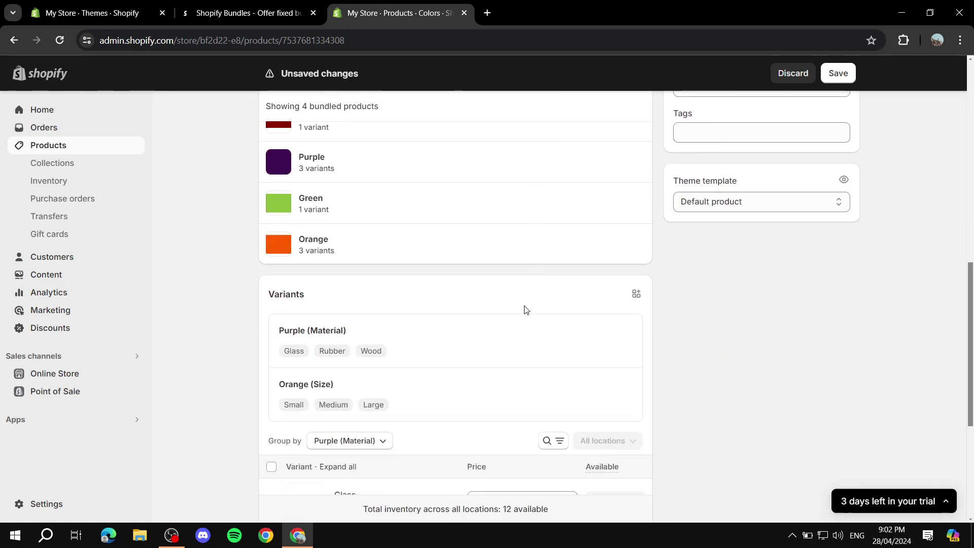
{"action": "scroll", "coordinate": [504, 250], "scroll_direction": "up", "scroll_amount": 4}
{"action": "scroll", "coordinate": [475, 214], "scroll_direction": "up", "scroll_amount": 5}
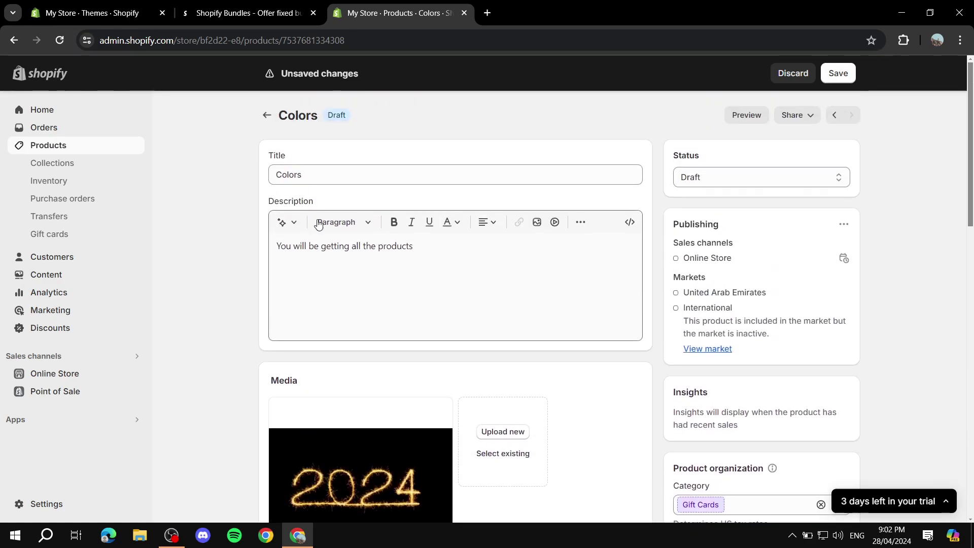
{"action": "scroll", "coordinate": [528, 153], "scroll_direction": "down", "scroll_amount": 10}
{"action": "scroll", "coordinate": [582, 273], "scroll_direction": "down", "scroll_amount": 5}
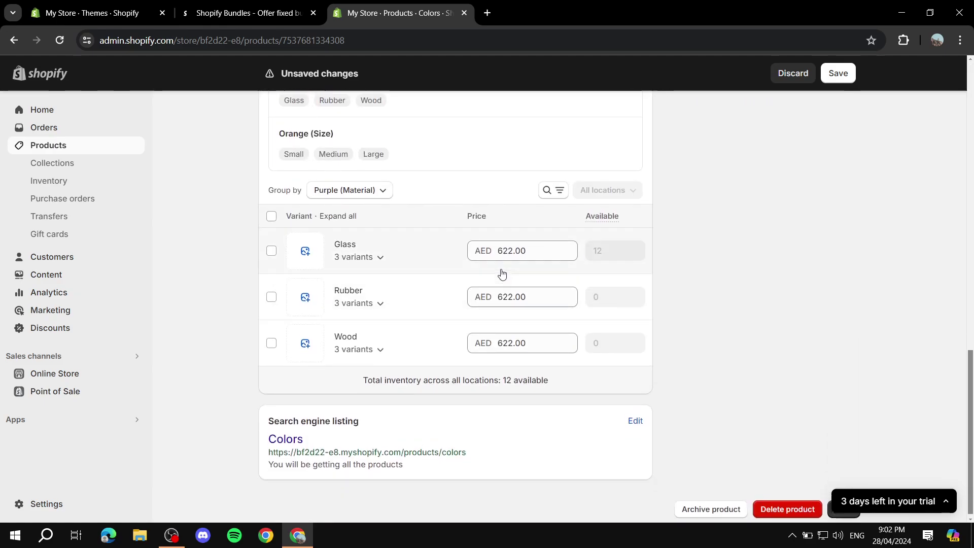
Expand the Glass group in the Colors product's variants and examine the price and availability of each size.
{"action": "scroll", "coordinate": [475, 229], "scroll_direction": "up", "scroll_amount": 2}
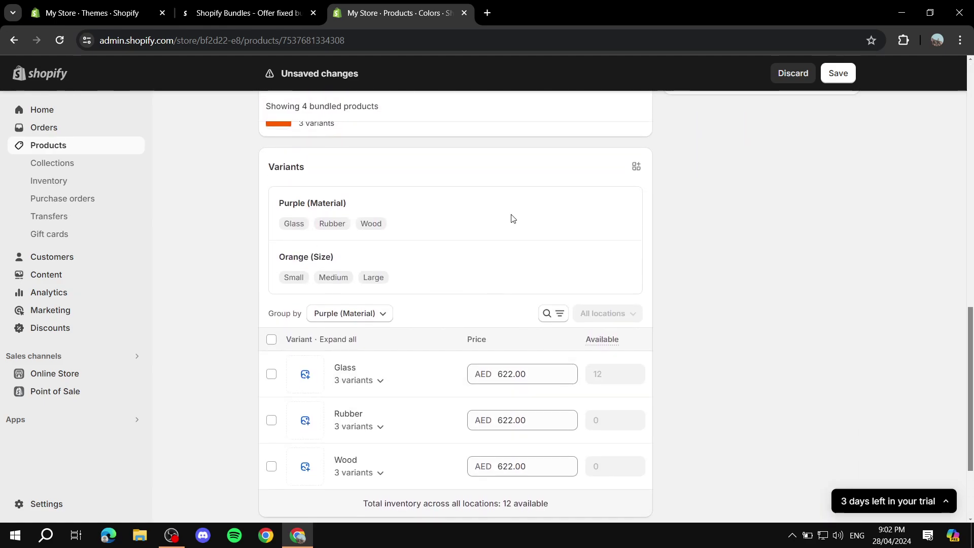
{"action": "scroll", "coordinate": [512, 219], "scroll_direction": "up", "scroll_amount": 4}
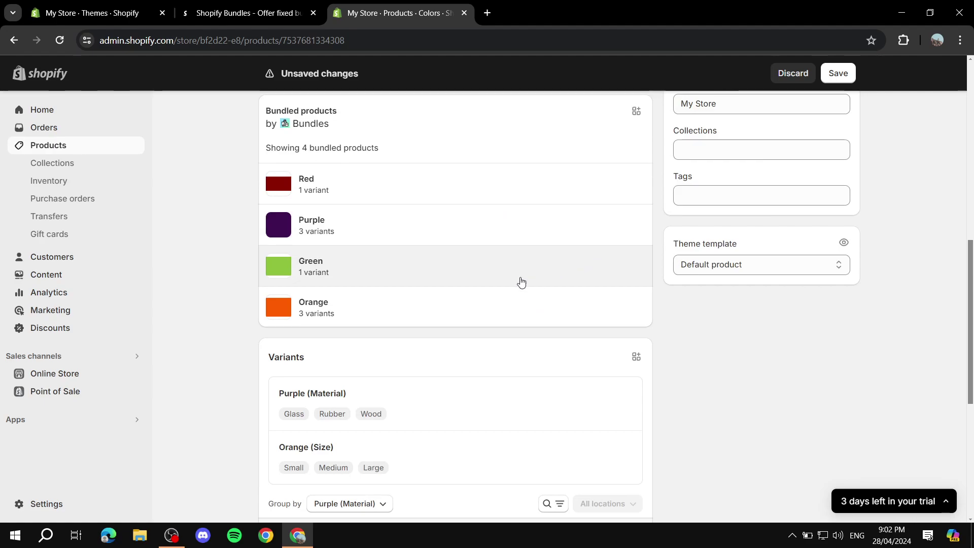
{"action": "scroll", "coordinate": [521, 282], "scroll_direction": "down", "scroll_amount": 5}
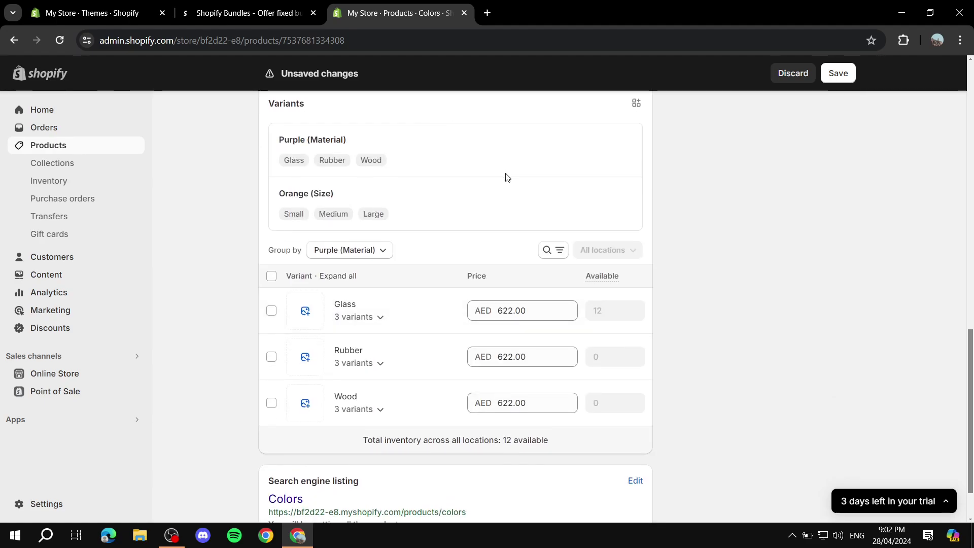
{"action": "scroll", "coordinate": [506, 176], "scroll_direction": "down", "scroll_amount": 2}
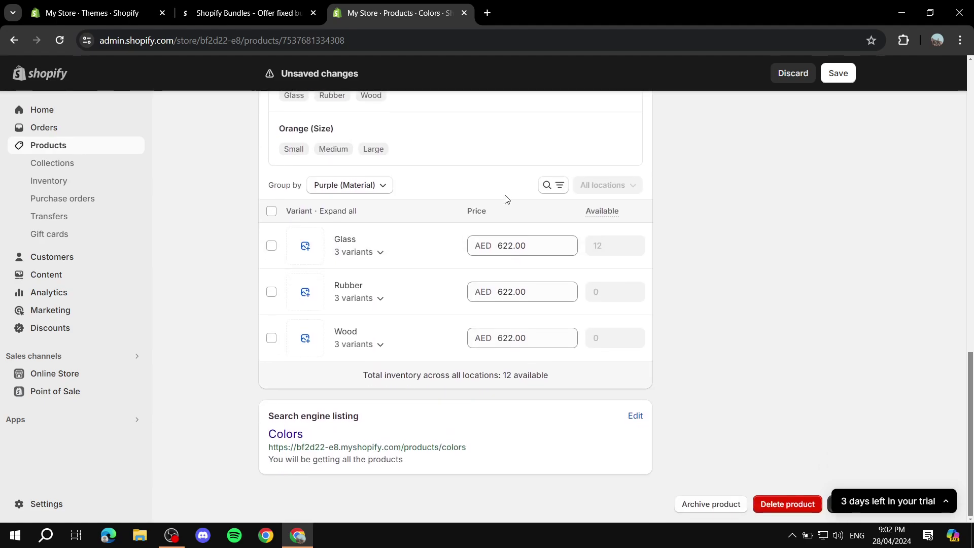
{"action": "left_click", "coordinate": [339, 242]}
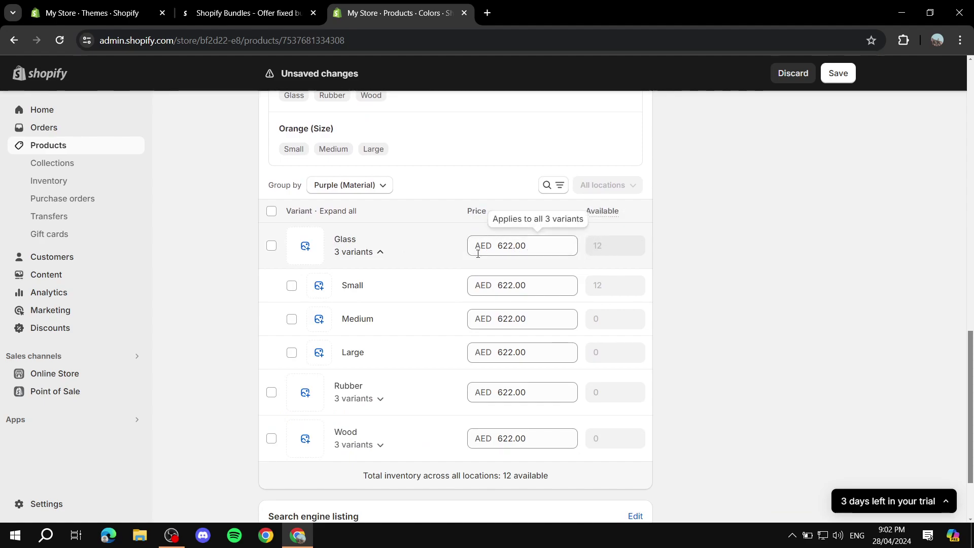
{"action": "left_click", "coordinate": [355, 284]}
{"action": "left_click", "coordinate": [663, 255]}
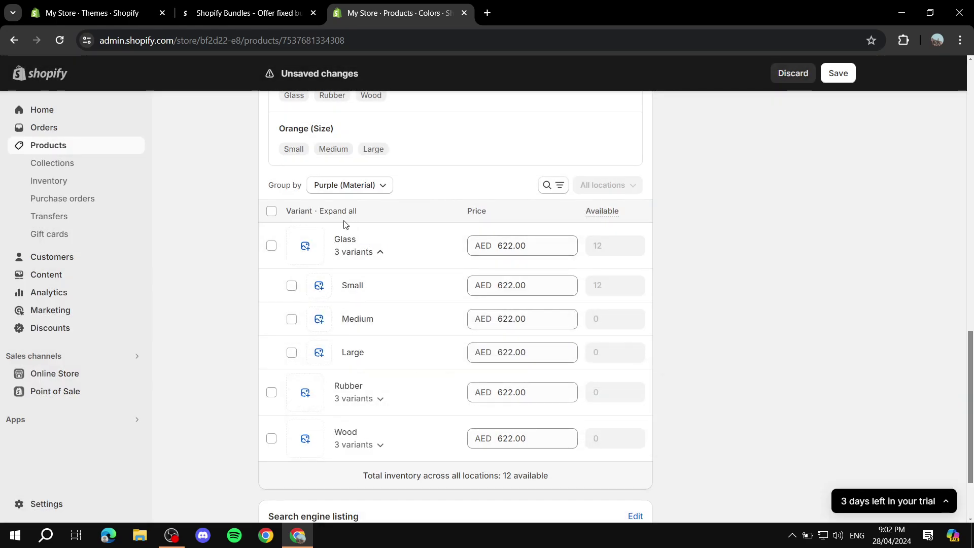
Compare the Colors variants grouped by Purple (Material) and by Orange (Size), ending on the Orange (Size) grouping.
{"action": "left_click", "coordinate": [360, 187]}
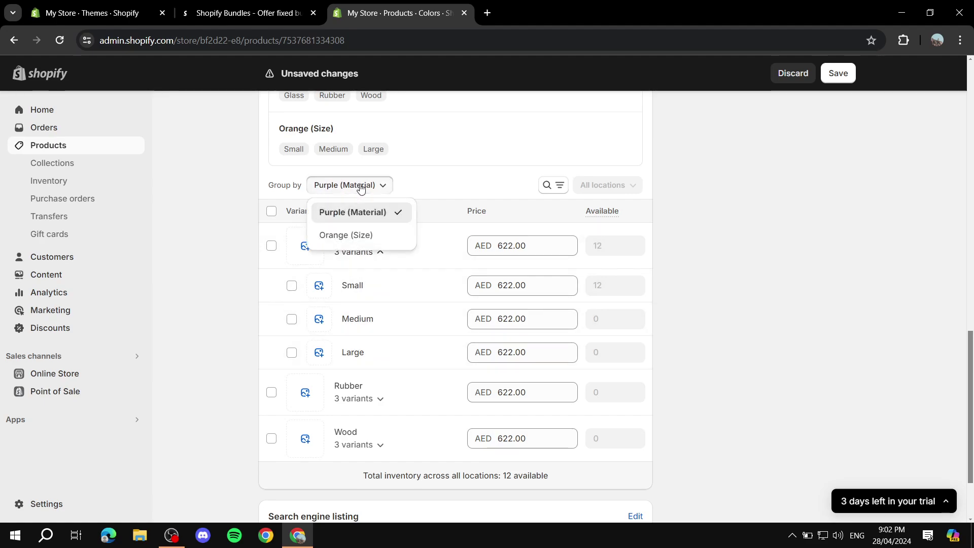
{"action": "left_click", "coordinate": [355, 236]}
{"action": "left_click", "coordinate": [371, 187]}
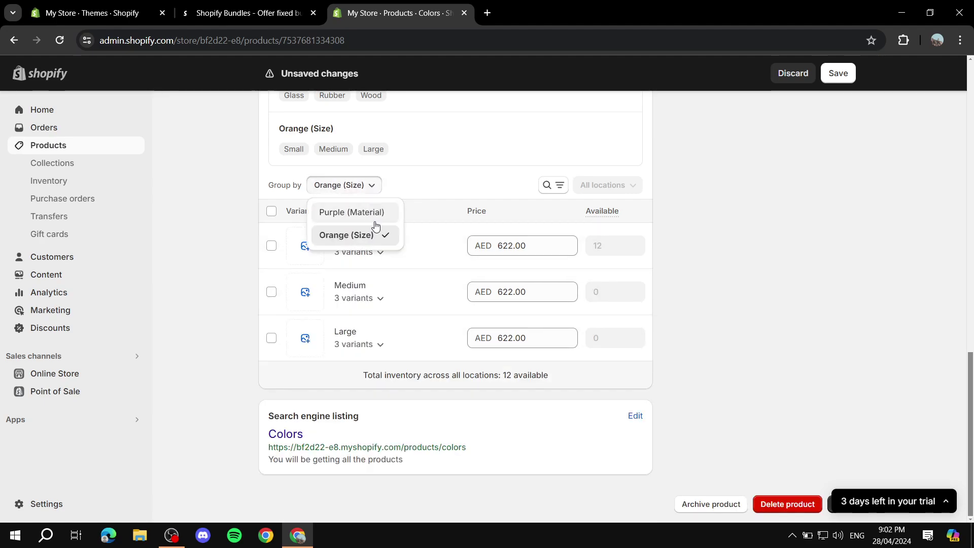
{"action": "left_click", "coordinate": [345, 213]}
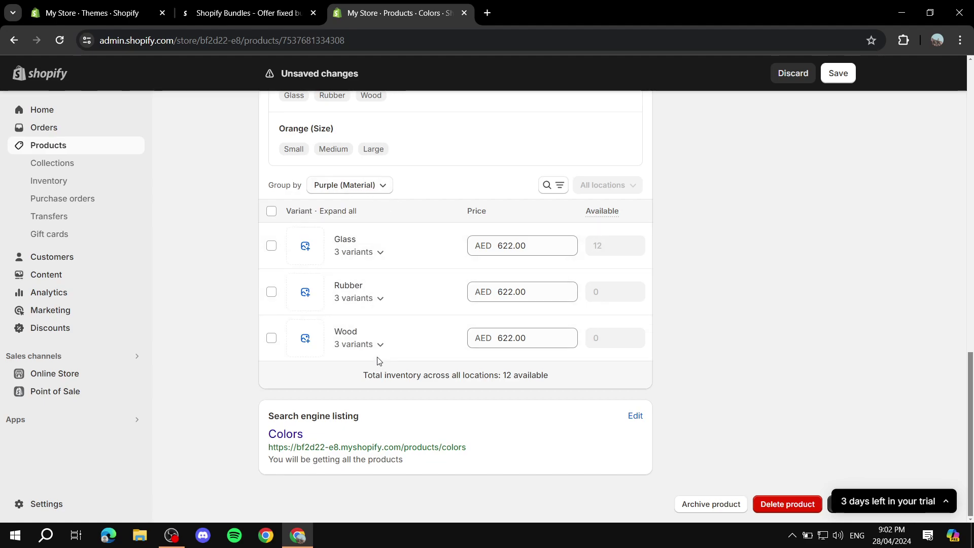
{"action": "left_click", "coordinate": [357, 186]}
{"action": "left_click", "coordinate": [334, 233]}
Review the whole Colors product page, from title and description through bundled products to variants and search listing.
{"action": "scroll", "coordinate": [405, 299], "scroll_direction": "up", "scroll_amount": 15}
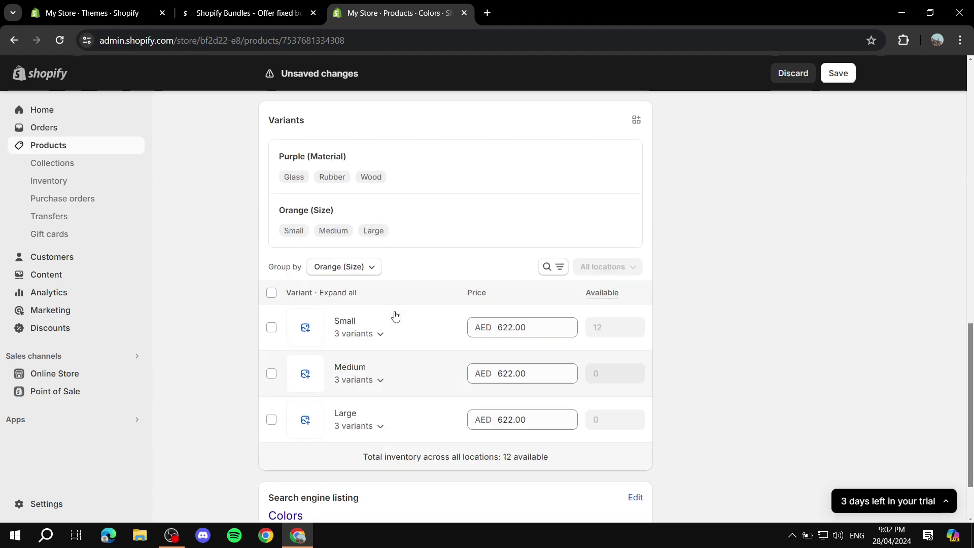
{"action": "scroll", "coordinate": [373, 268], "scroll_direction": "down", "scroll_amount": 15}
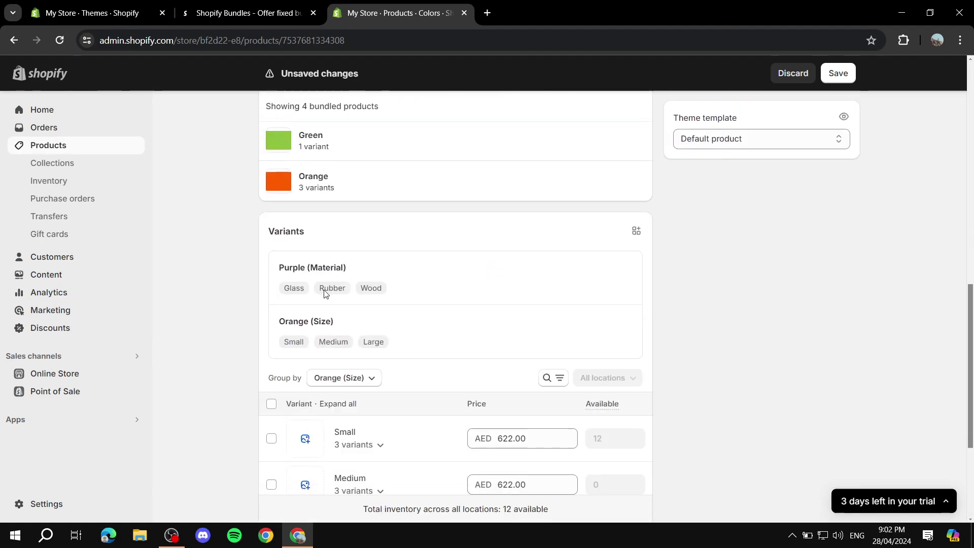
{"action": "scroll", "coordinate": [558, 318], "scroll_direction": "up", "scroll_amount": 15}
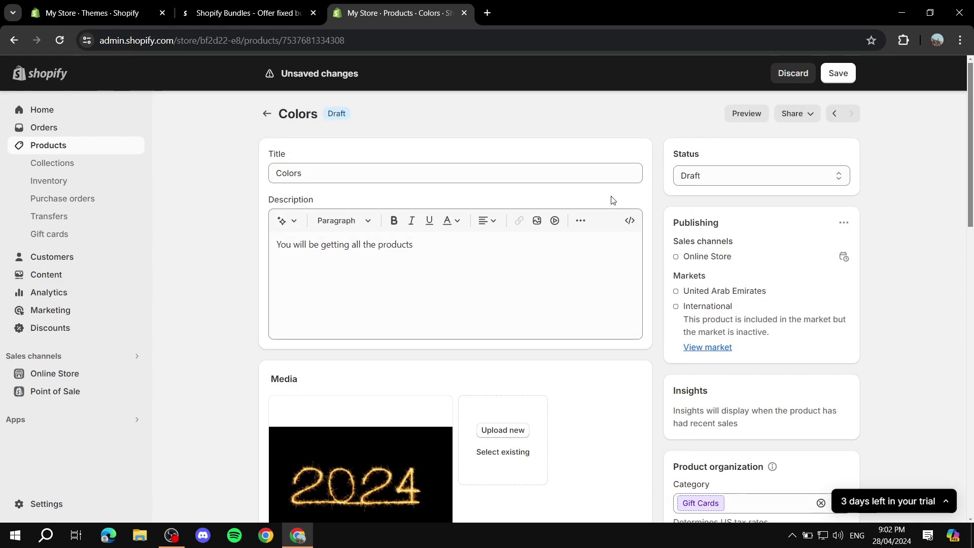
{"action": "scroll", "coordinate": [570, 274], "scroll_direction": "down", "scroll_amount": 10}
{"action": "scroll", "coordinate": [497, 217], "scroll_direction": "down", "scroll_amount": 6}
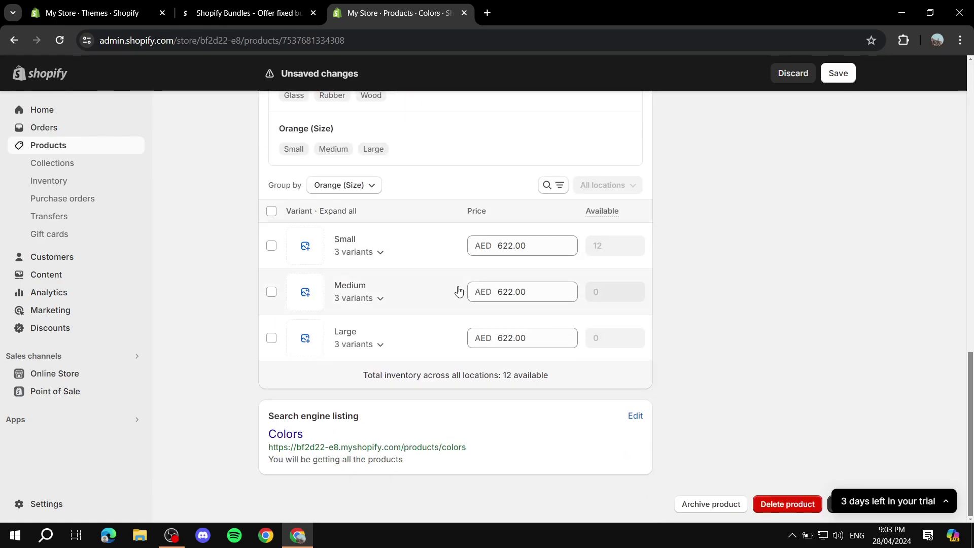
{"action": "scroll", "coordinate": [534, 175], "scroll_direction": "up", "scroll_amount": 5}
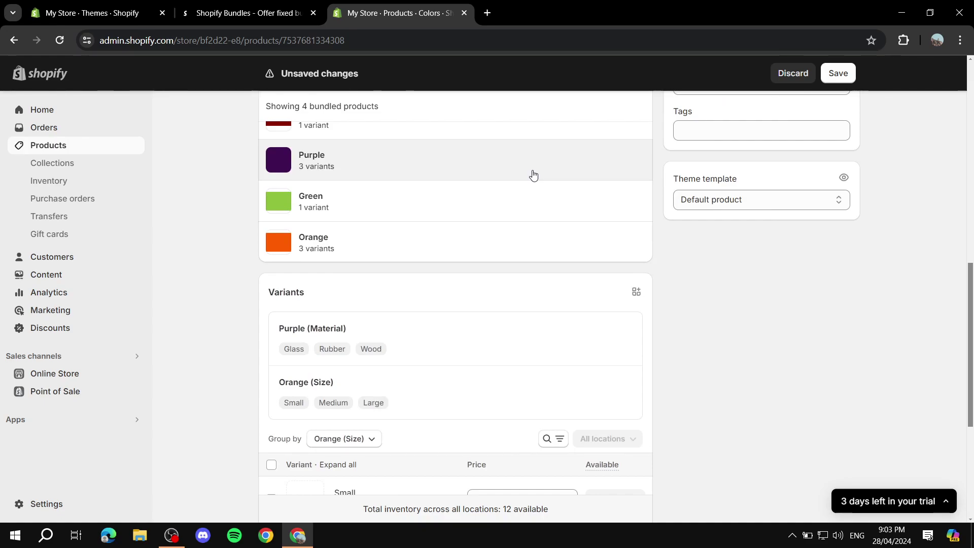
{"action": "scroll", "coordinate": [538, 187], "scroll_direction": "up", "scroll_amount": 10}
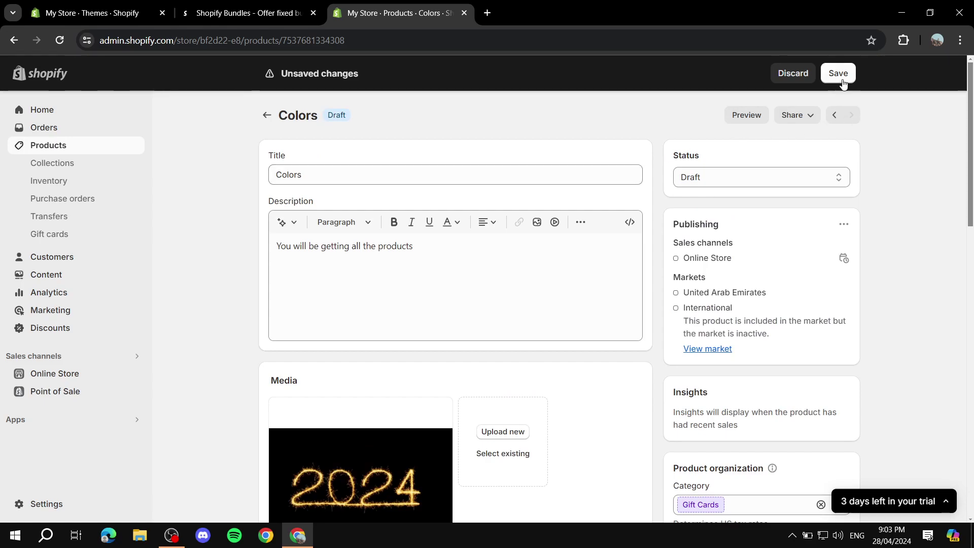
Preview the Colors product in the storefront and check the Rubber, Wood and Glass options of Purple (Material).
{"action": "left_click", "coordinate": [747, 116]}
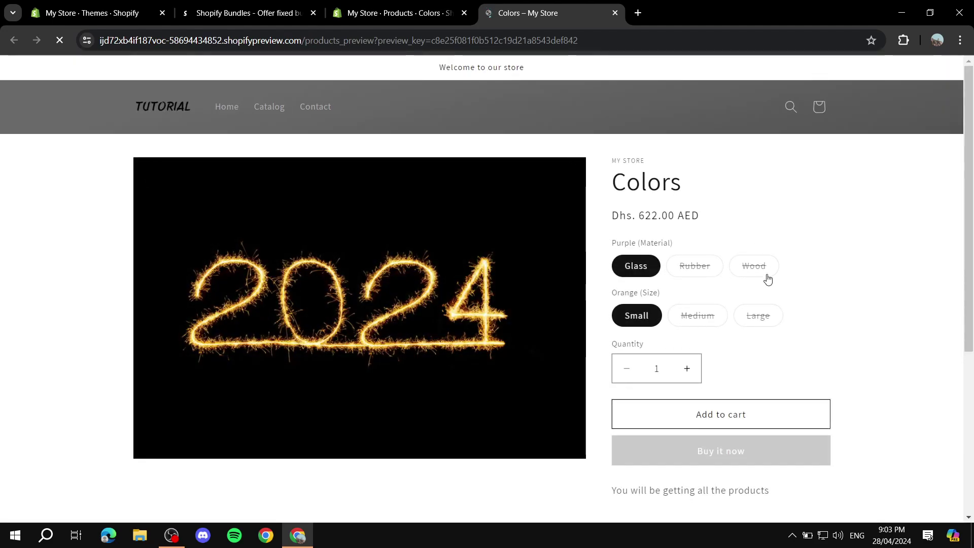
{"action": "left_click", "coordinate": [699, 269]}
{"action": "left_click", "coordinate": [755, 273]}
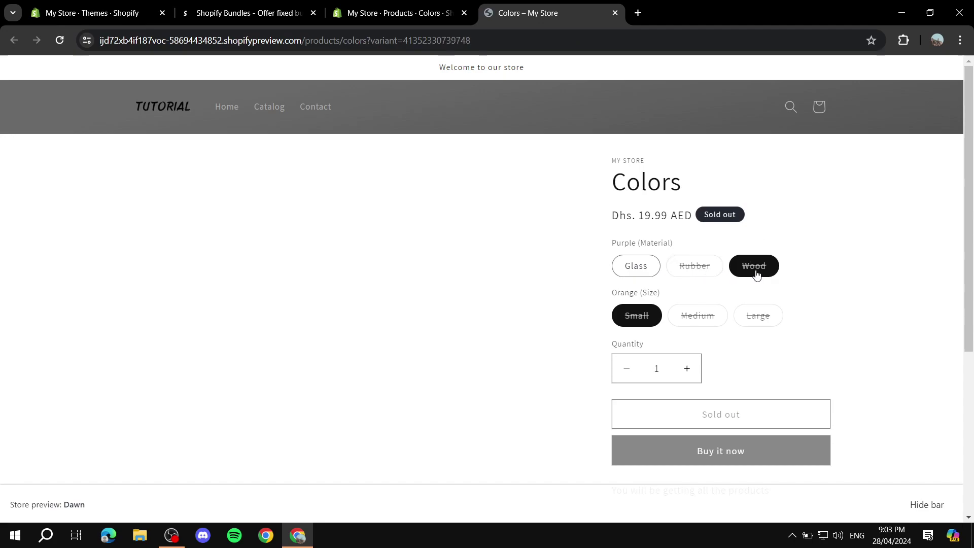
{"action": "left_click", "coordinate": [638, 267]}
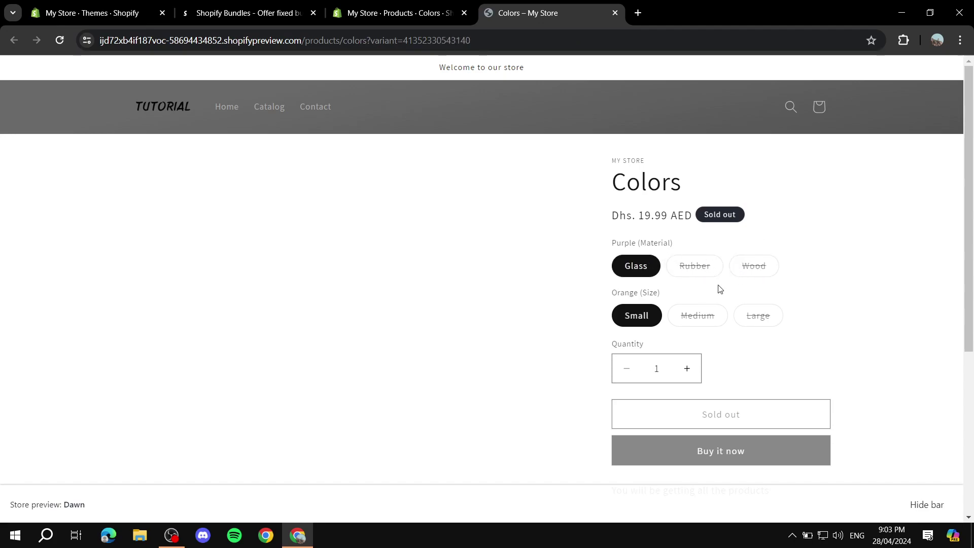
Compare the Colors admin page with its storefront preview, then check the preview's Rubber and Glass material options again.
{"action": "left_click", "coordinate": [248, 13]}
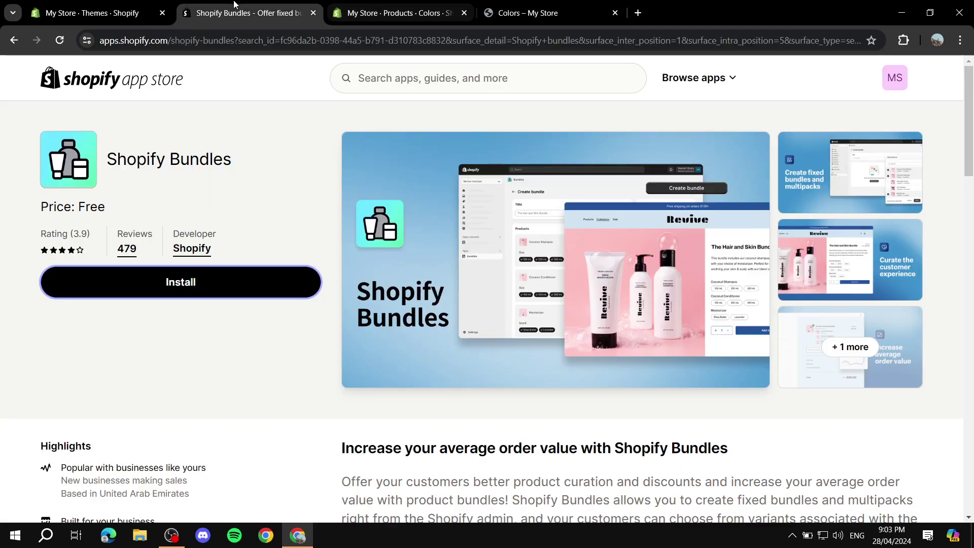
{"action": "left_click", "coordinate": [414, 4]}
{"action": "scroll", "coordinate": [841, 221], "scroll_direction": "down", "scroll_amount": 3}
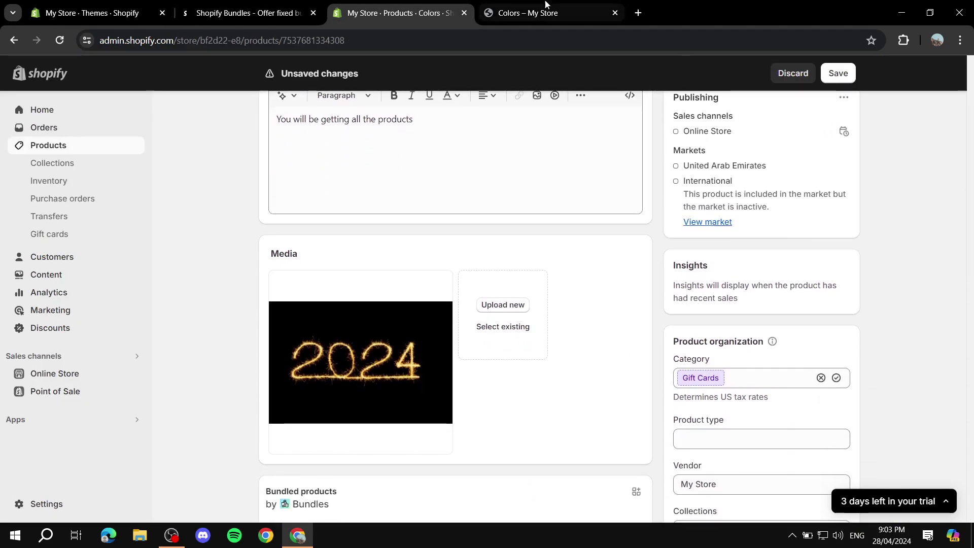
{"action": "key", "text": "ctrl+Tab"}
{"action": "scroll", "coordinate": [707, 310], "scroll_direction": "down", "scroll_amount": 2}
{"action": "scroll", "coordinate": [707, 310], "scroll_direction": "up", "scroll_amount": 2}
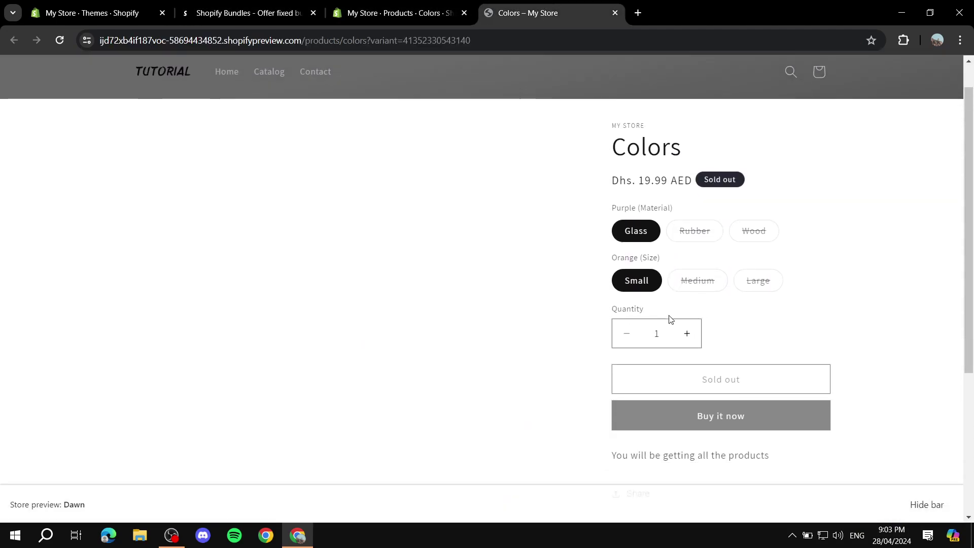
{"action": "scroll", "coordinate": [669, 320], "scroll_direction": "down", "scroll_amount": 1}
{"action": "scroll", "coordinate": [613, 333], "scroll_direction": "up", "scroll_amount": 2}
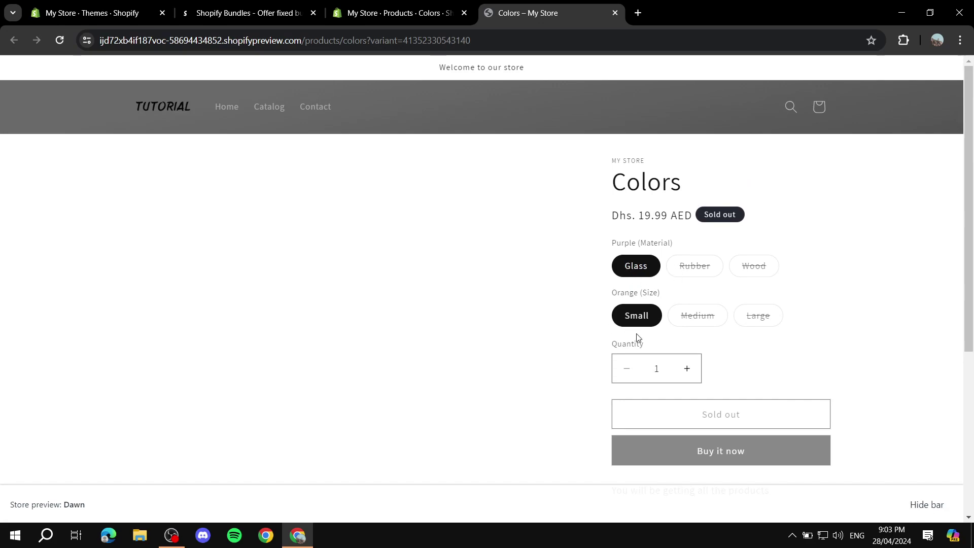
{"action": "left_click", "coordinate": [690, 265]}
{"action": "left_click", "coordinate": [643, 266]}
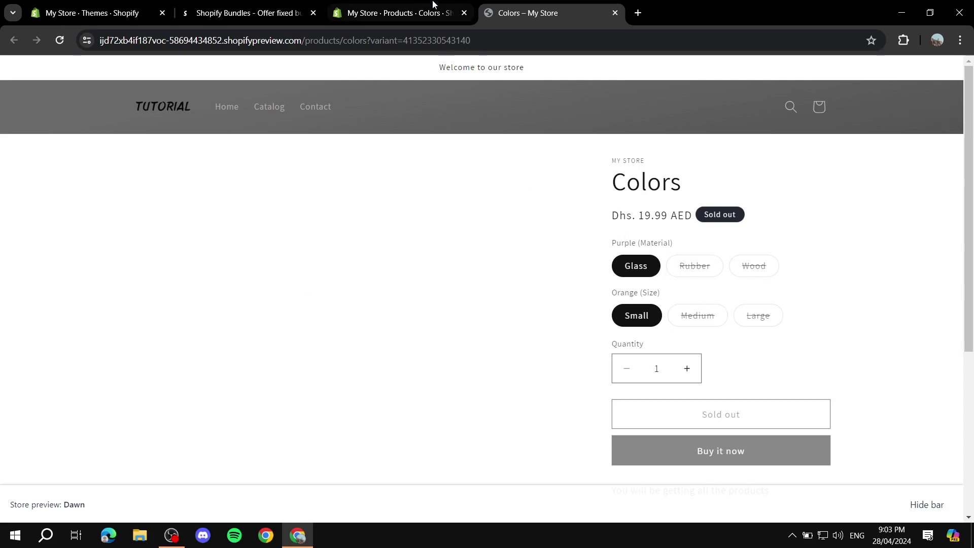
Close the storefront preview and save the changes to the Colors product.
{"action": "left_click", "coordinate": [401, 13]}
{"action": "left_click", "coordinate": [622, 17]}
{"action": "left_click", "coordinate": [615, 12]}
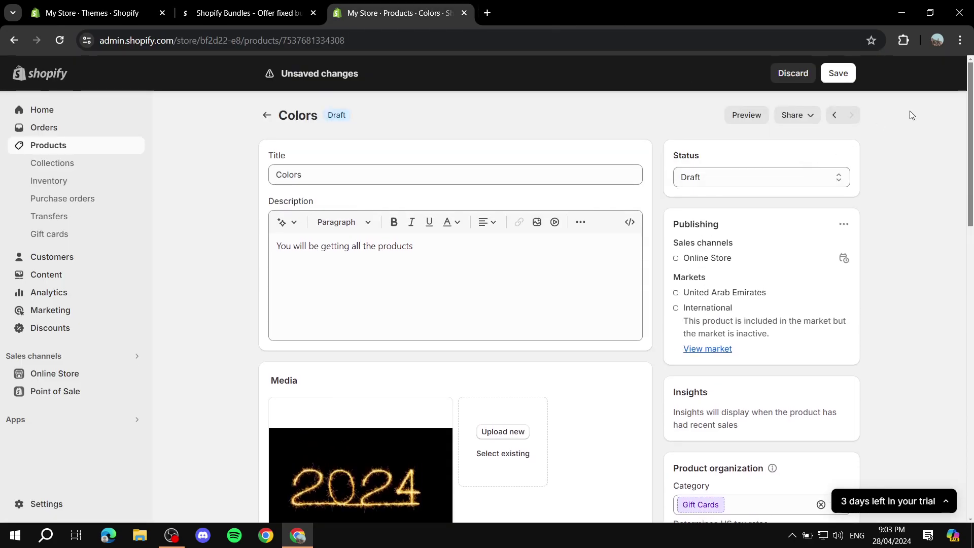
{"action": "left_click", "coordinate": [846, 74]}
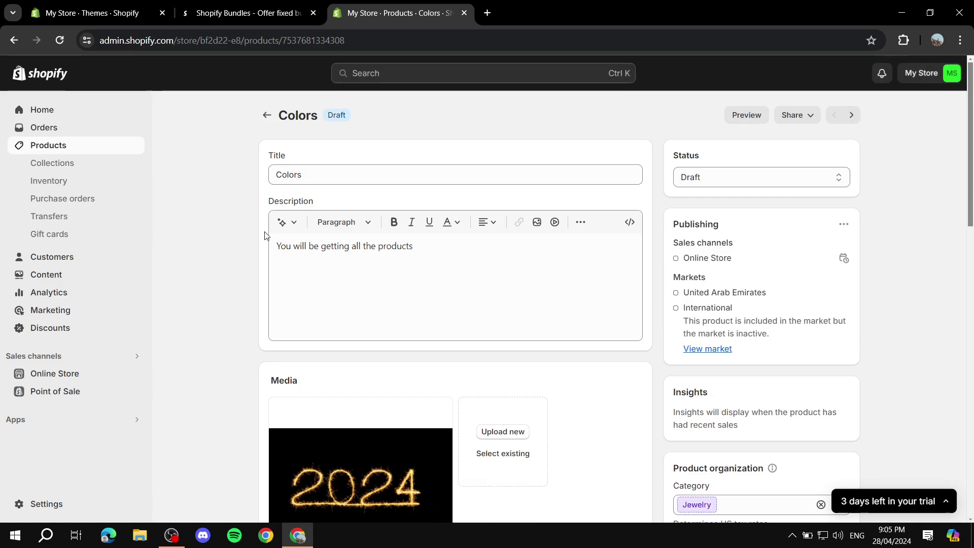
Reopen the Colors product from the products list and open its bundled Red product.
{"action": "scroll", "coordinate": [591, 215], "scroll_direction": "down", "scroll_amount": 5}
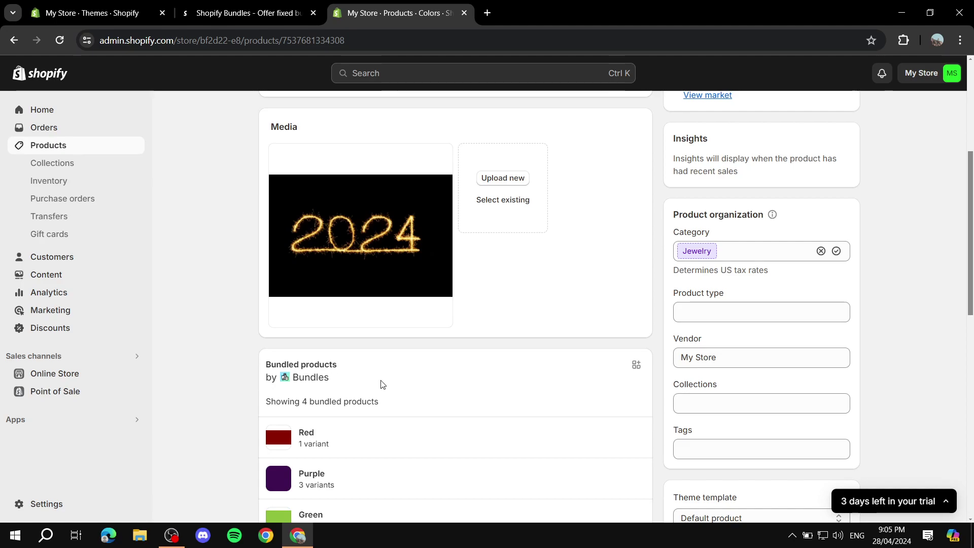
{"action": "scroll", "coordinate": [307, 289], "scroll_direction": "up", "scroll_amount": 5}
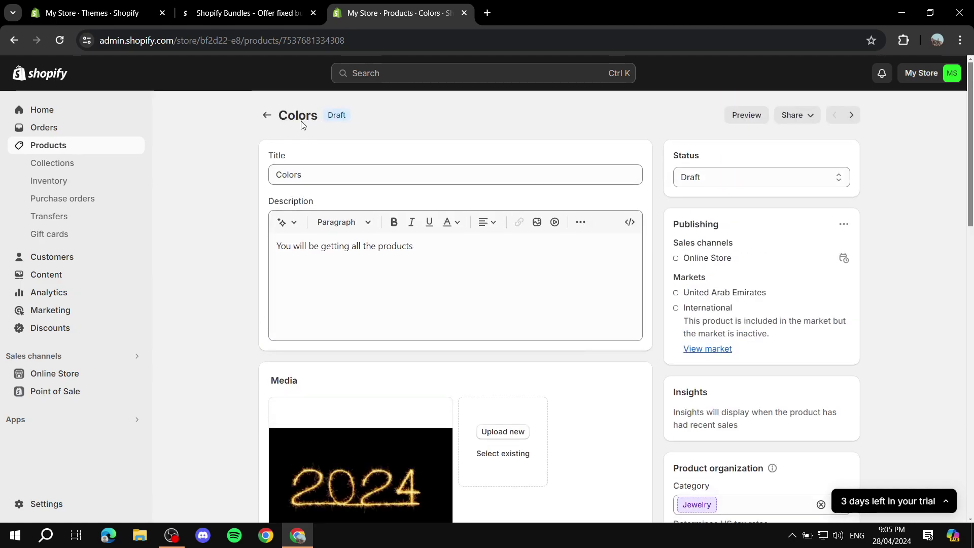
{"action": "left_click", "coordinate": [60, 151]}
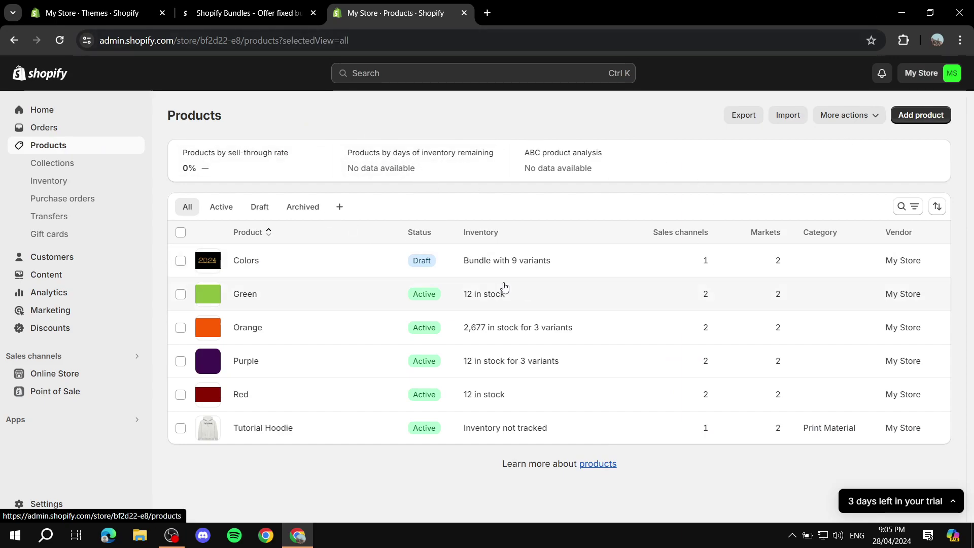
{"action": "left_click", "coordinate": [245, 261]}
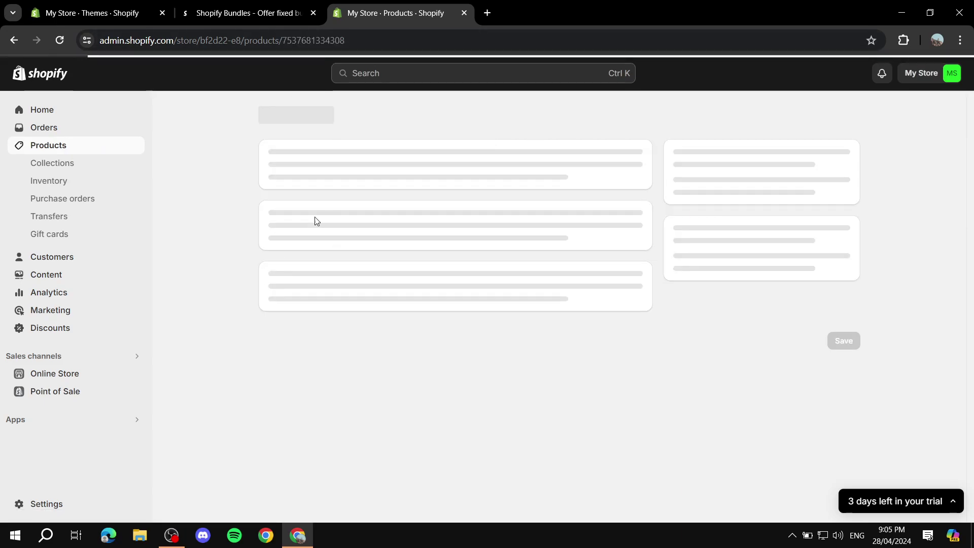
{"action": "scroll", "coordinate": [482, 246], "scroll_direction": "down", "scroll_amount": 5}
{"action": "scroll", "coordinate": [363, 241], "scroll_direction": "down", "scroll_amount": 3}
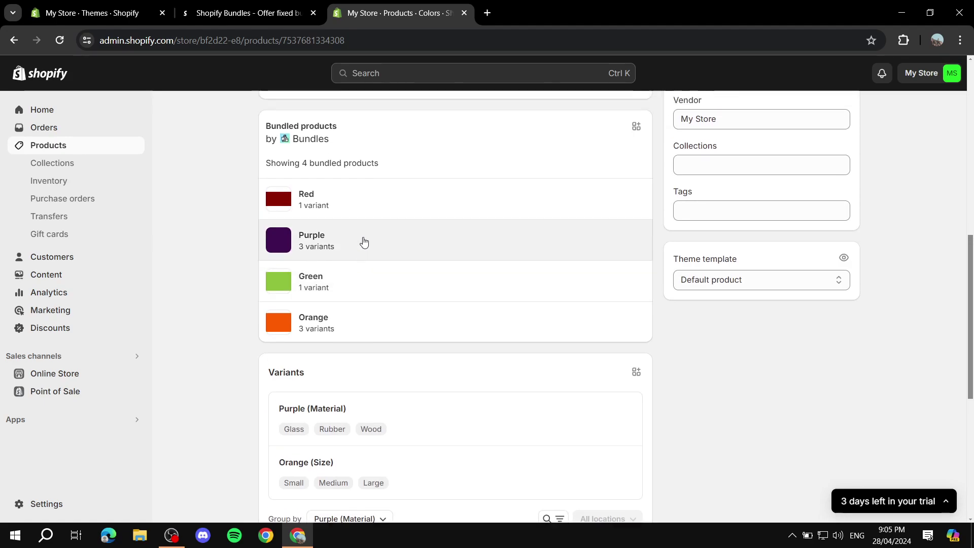
{"action": "scroll", "coordinate": [439, 276], "scroll_direction": "up", "scroll_amount": 2}
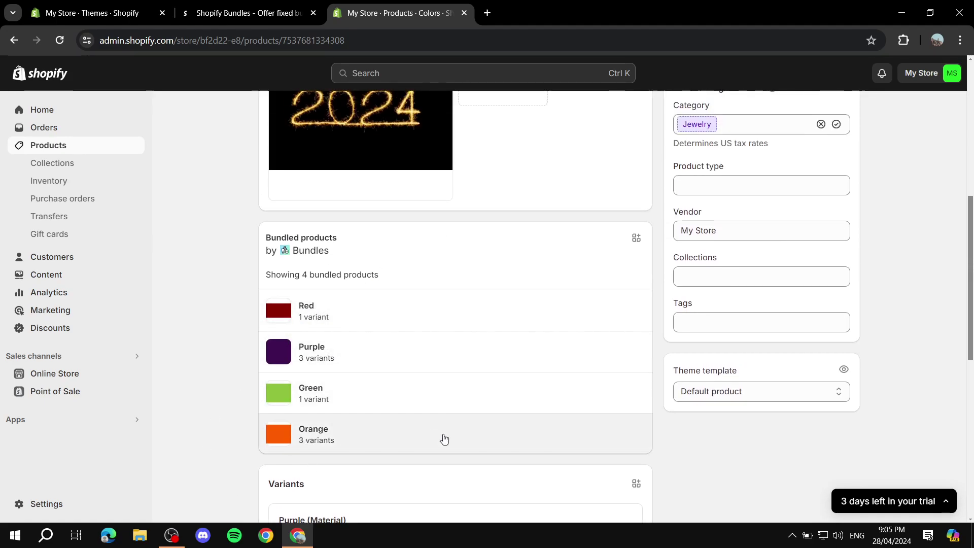
{"action": "left_click", "coordinate": [319, 321]}
{"action": "scroll", "coordinate": [355, 284], "scroll_direction": "up", "scroll_amount": 8}
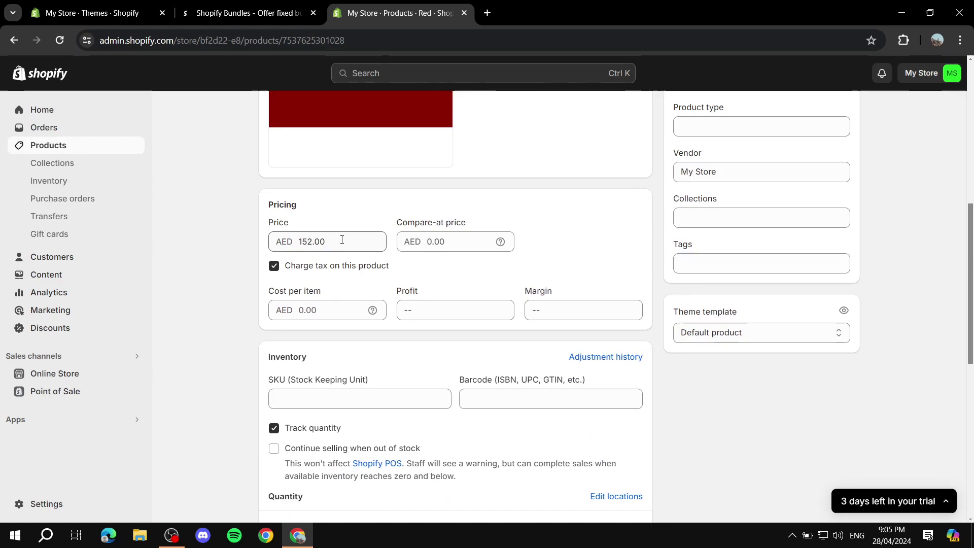
Copy the Red product's price of AED 152.00 into its compare-at price and set the price to AED 140.
{"action": "left_click", "coordinate": [342, 238]}
{"action": "key", "text": "ctrl+c"}
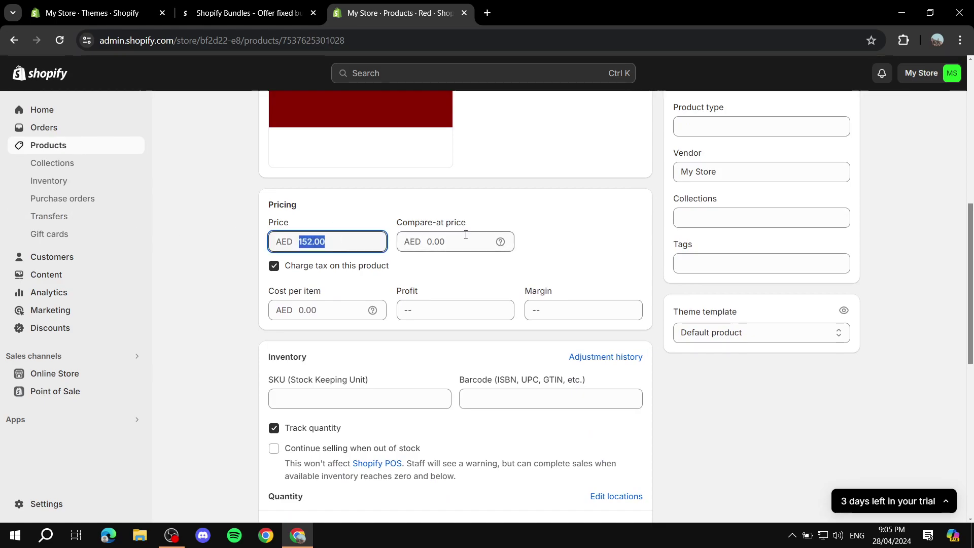
{"action": "left_click", "coordinate": [466, 236]}
{"action": "key", "text": "ctrl+v"}
{"action": "left_click", "coordinate": [346, 241]}
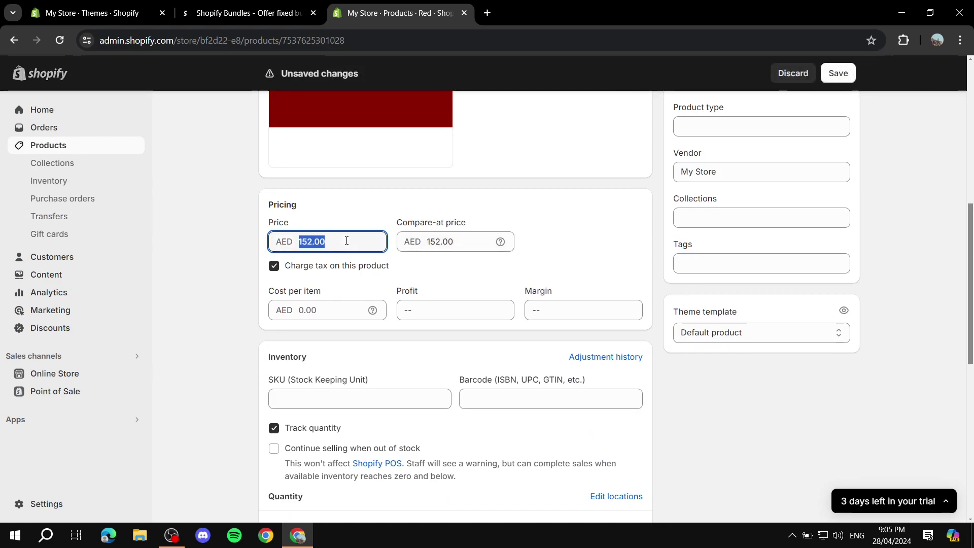
{"action": "type", "text": "14"}
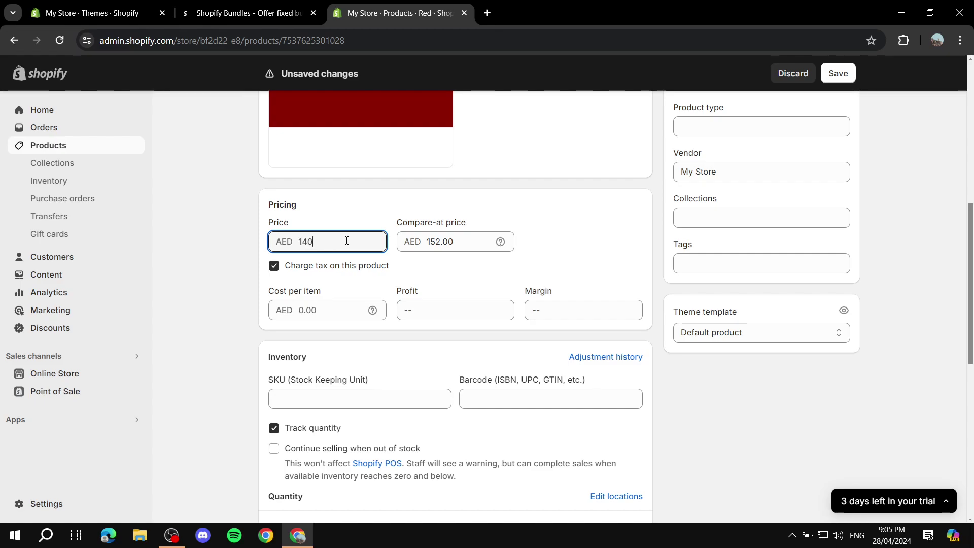
Try to save the Red product with a price of AED 140, and leave its page discarding the unsaved changes.
{"action": "type", "text": "0"}
{"action": "left_click", "coordinate": [246, 235]}
{"action": "scroll", "coordinate": [884, 213], "scroll_direction": "up", "scroll_amount": 7}
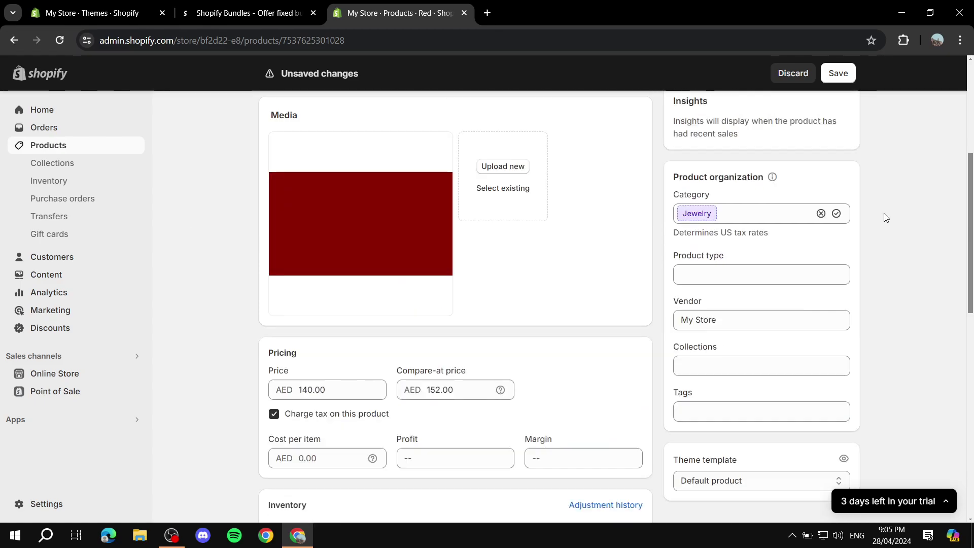
{"action": "left_click", "coordinate": [850, 74]}
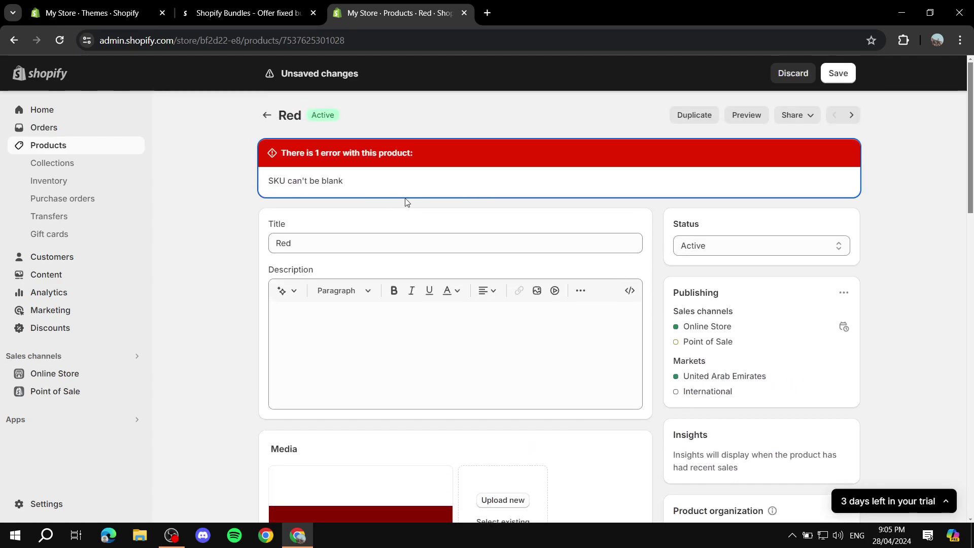
{"action": "left_click", "coordinate": [266, 115]}
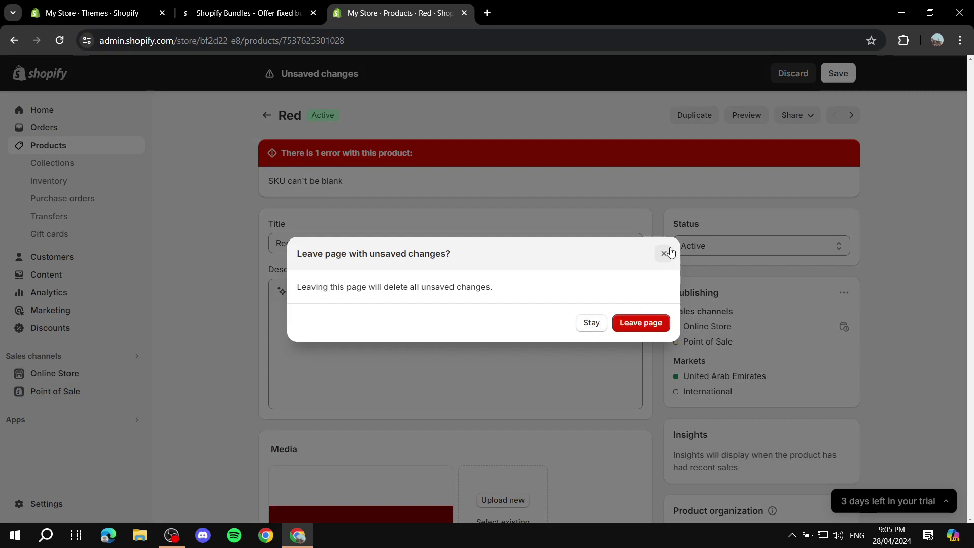
{"action": "left_click", "coordinate": [641, 327]}
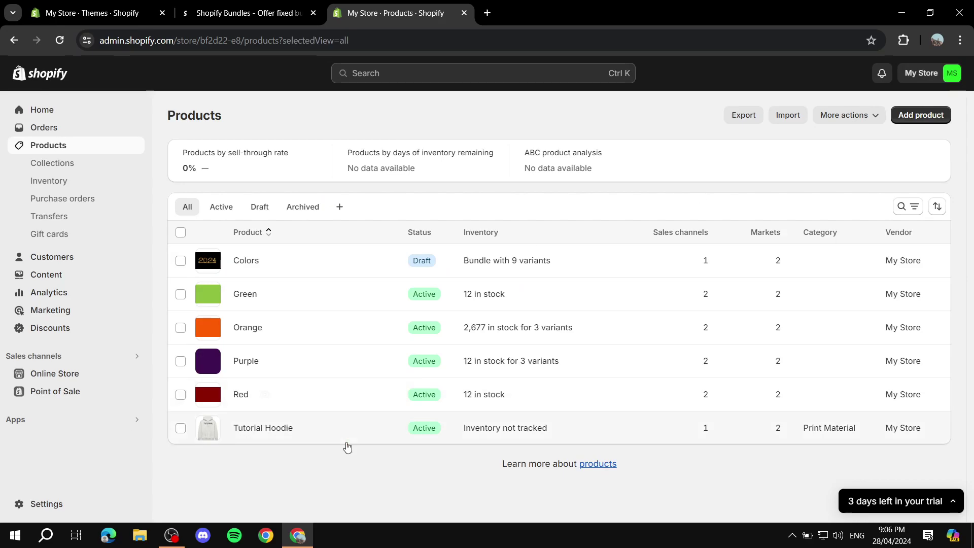
Reopen the Colors product from the products list, review its bundled products and clear the suggested Jewelry category.
{"action": "left_click", "coordinate": [250, 261]}
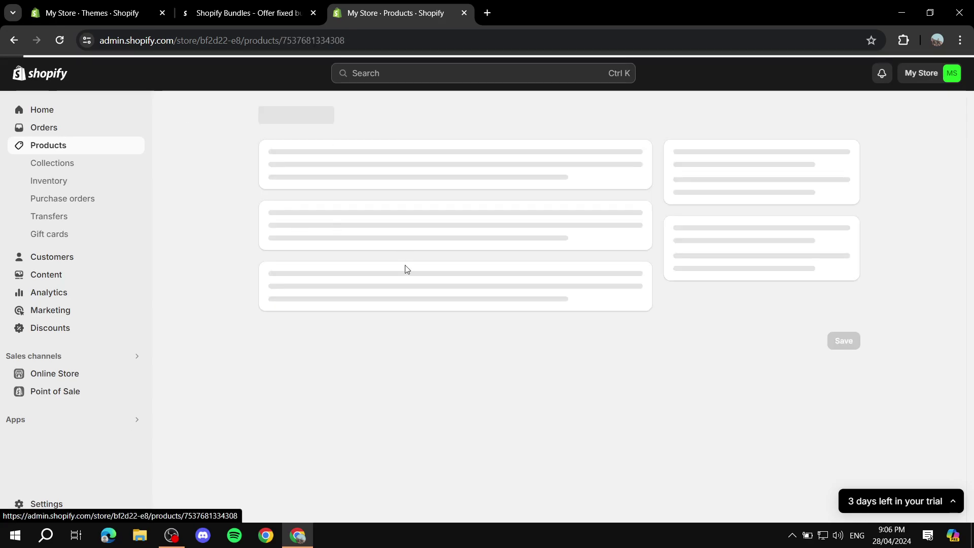
{"action": "scroll", "coordinate": [282, 331], "scroll_direction": "down", "scroll_amount": 5}
{"action": "scroll", "coordinate": [376, 266], "scroll_direction": "down", "scroll_amount": 3}
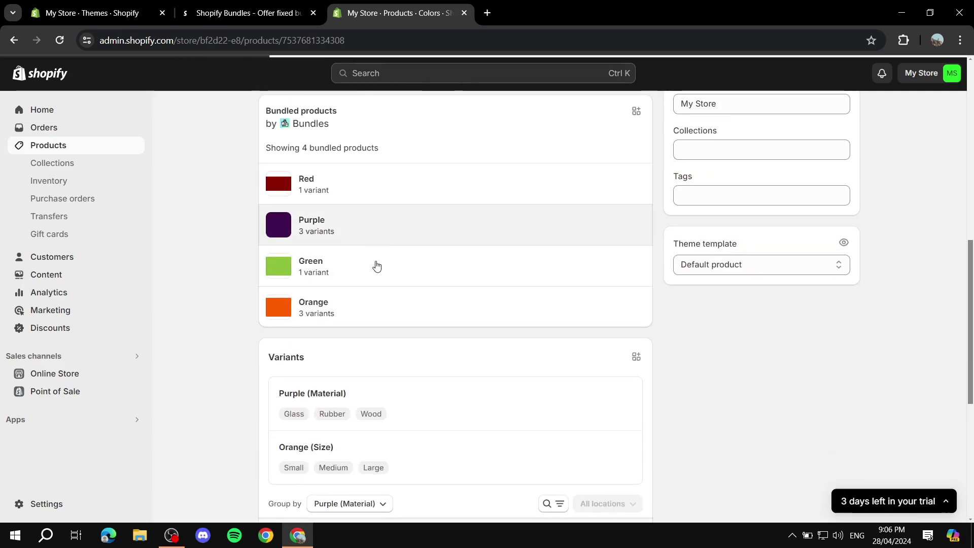
{"action": "scroll", "coordinate": [311, 267], "scroll_direction": "up", "scroll_amount": 2}
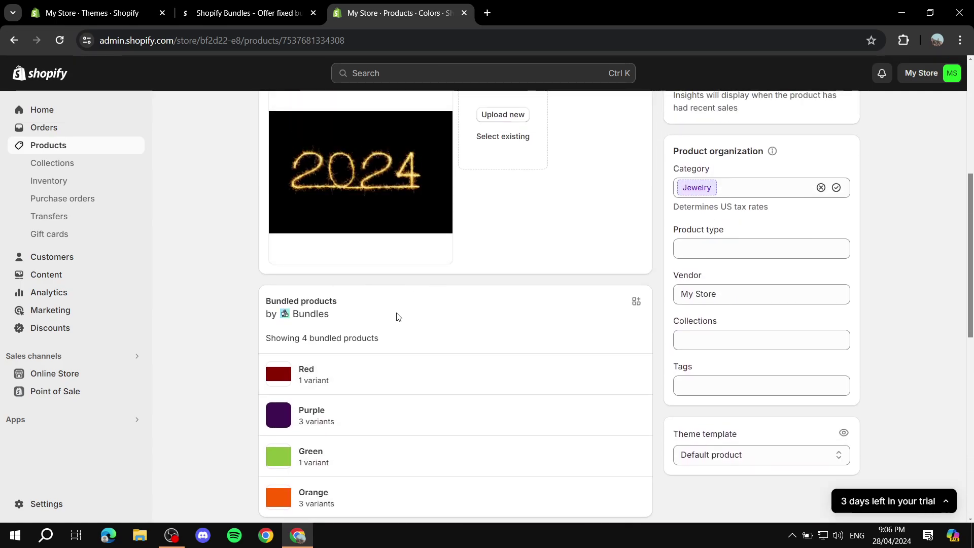
{"action": "scroll", "coordinate": [390, 312], "scroll_direction": "up", "scroll_amount": 5}
{"action": "scroll", "coordinate": [367, 273], "scroll_direction": "down", "scroll_amount": 5}
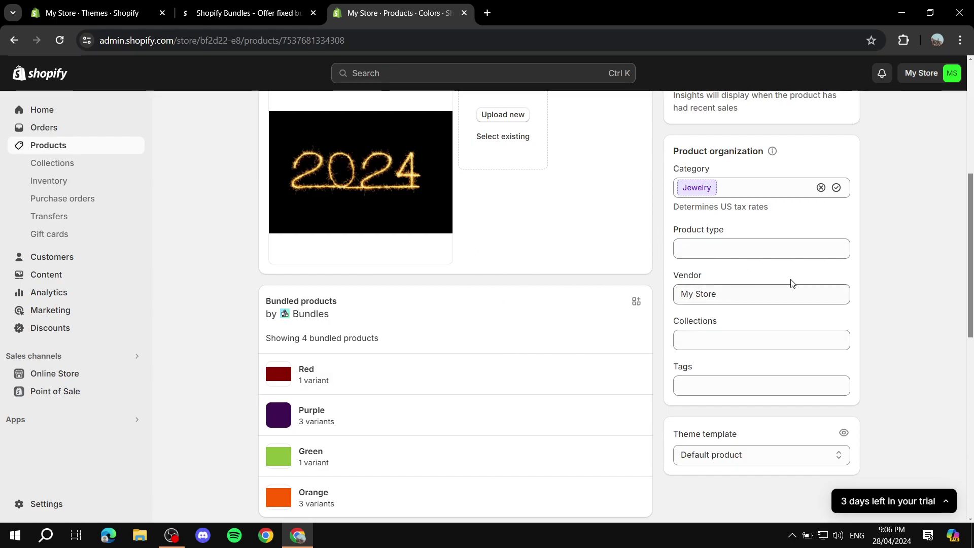
{"action": "left_click", "coordinate": [821, 187]}
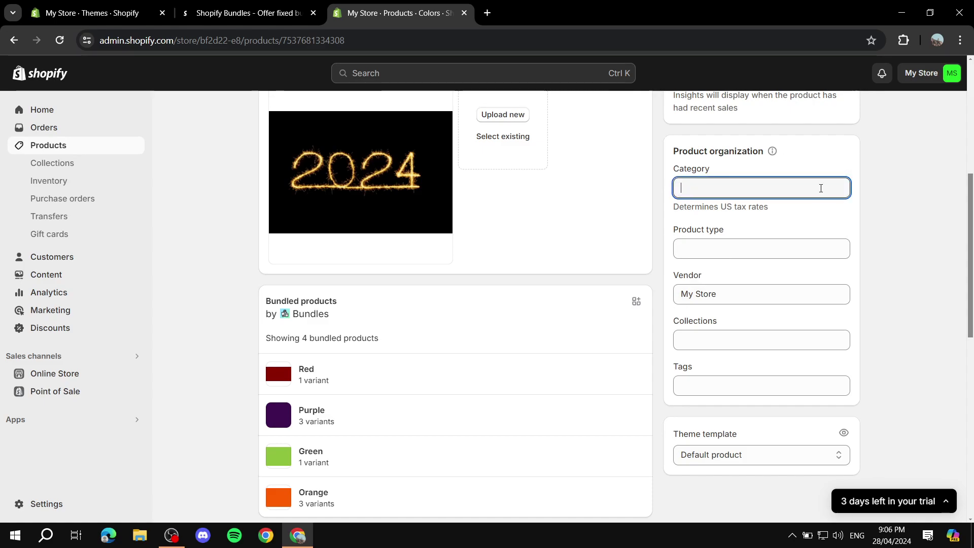
Open the Colors bundle in the Bundles editor, review its products and options, and return to the product page.
{"action": "left_click", "coordinate": [637, 302]}
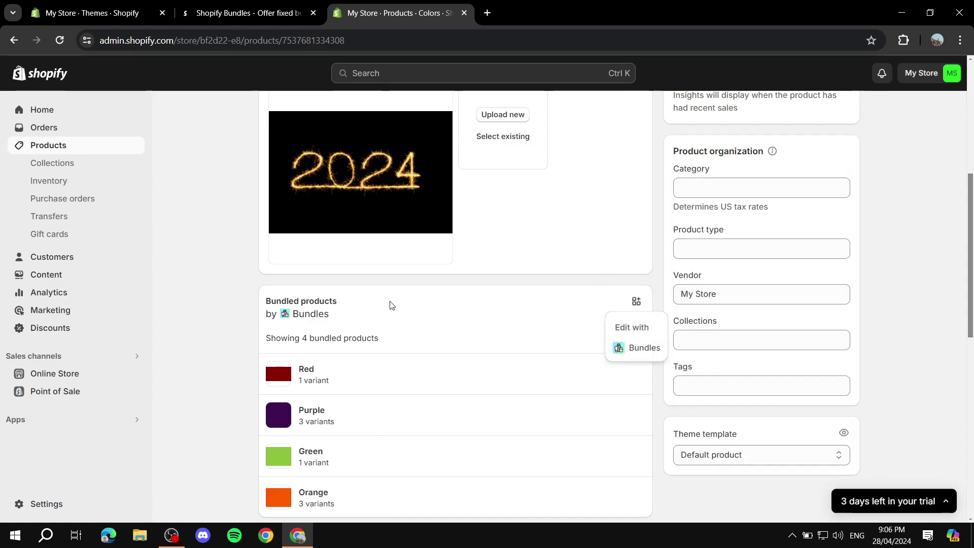
{"action": "mouse_move", "coordinate": [265, 302]}
{"action": "left_mouse_down"}
{"action": "mouse_move", "coordinate": [348, 306]}
{"action": "mouse_move", "coordinate": [266, 314]}
{"action": "left_mouse_up"}
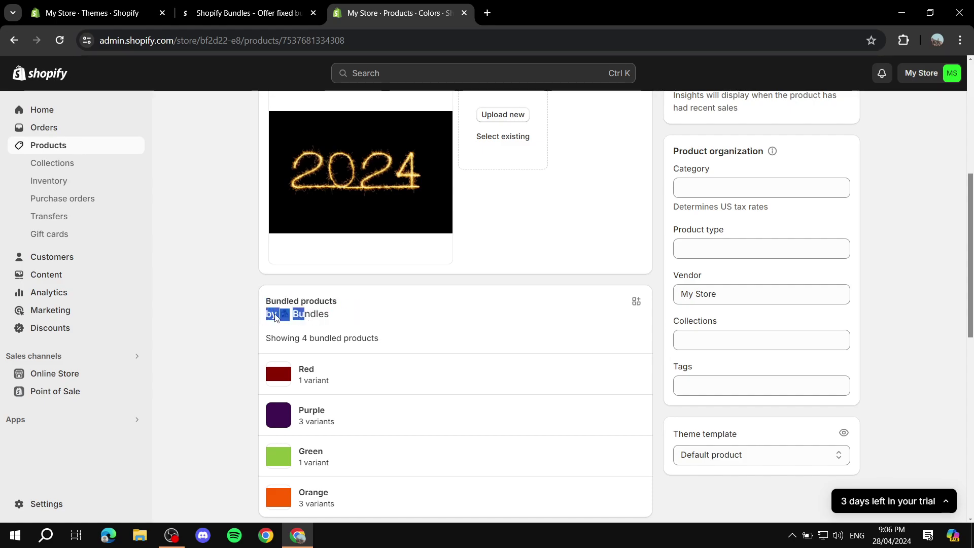
{"action": "left_click", "coordinate": [461, 308]}
{"action": "mouse_move", "coordinate": [634, 303]}
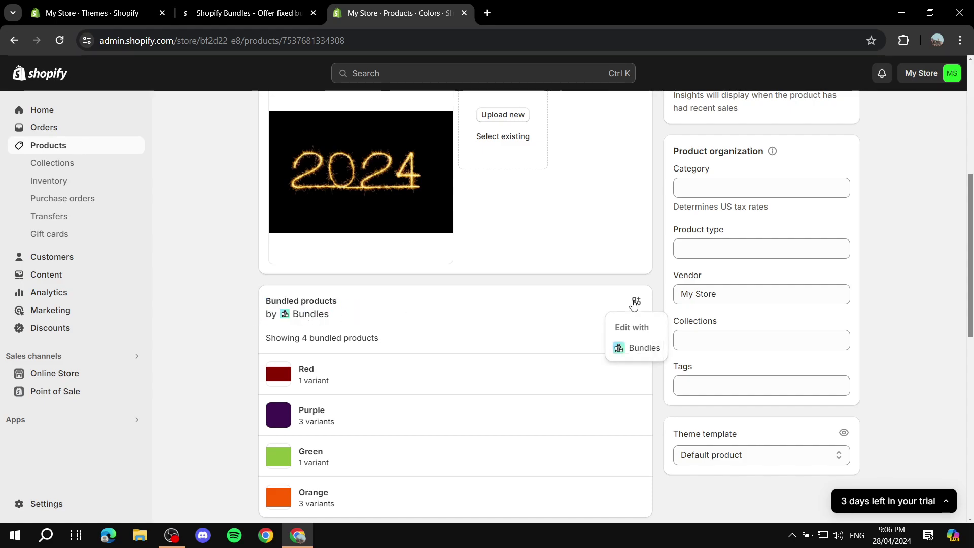
{"action": "left_click", "coordinate": [620, 347]}
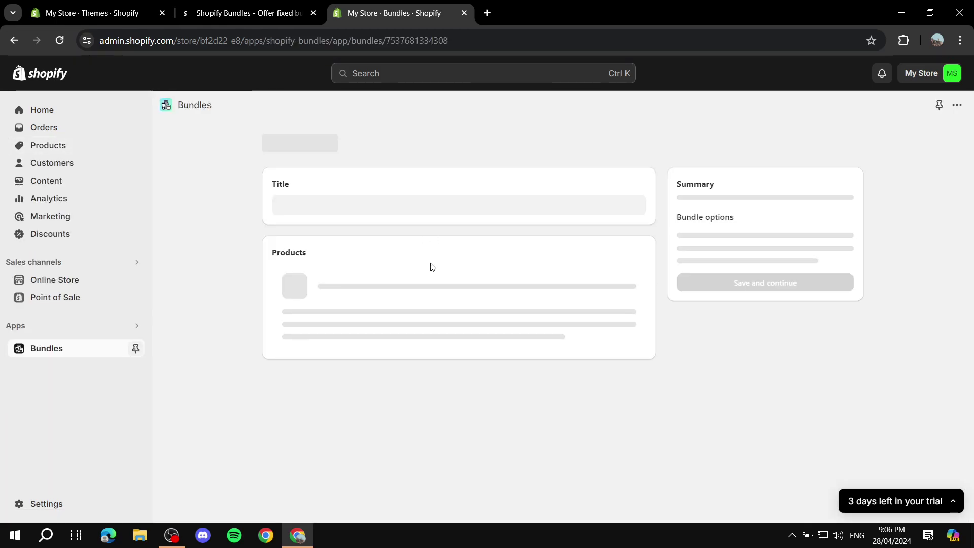
{"action": "scroll", "coordinate": [435, 297], "scroll_direction": "down", "scroll_amount": 3}
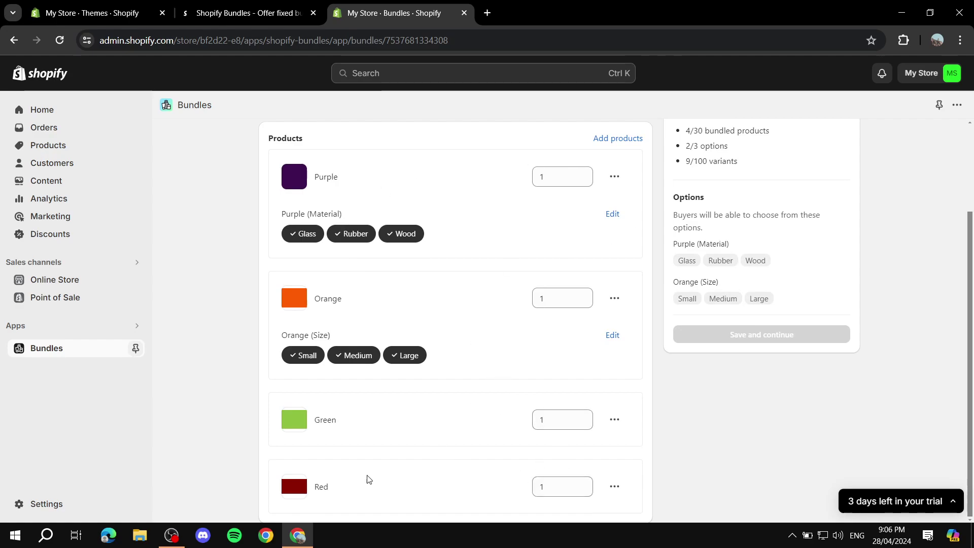
{"action": "scroll", "coordinate": [449, 361], "scroll_direction": "up", "scroll_amount": 3}
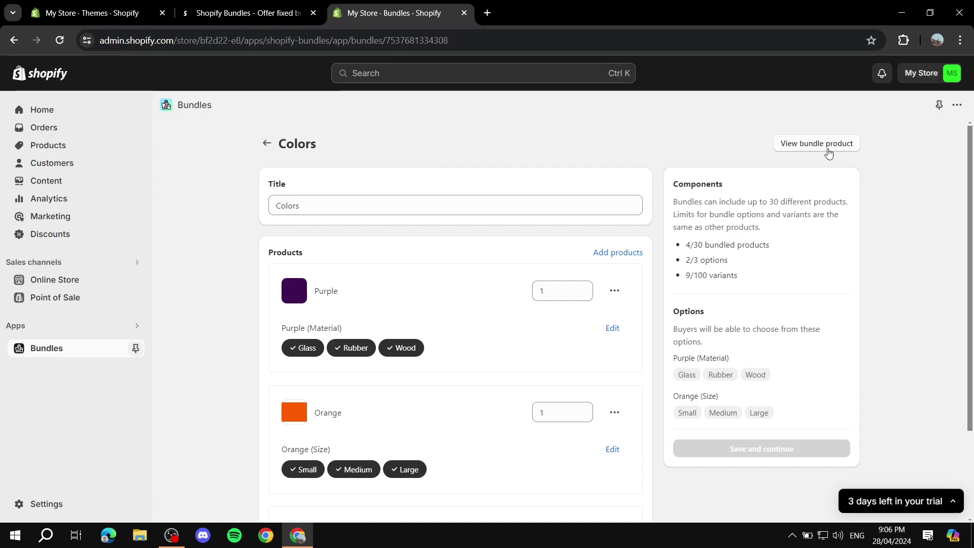
{"action": "left_click", "coordinate": [267, 143]}
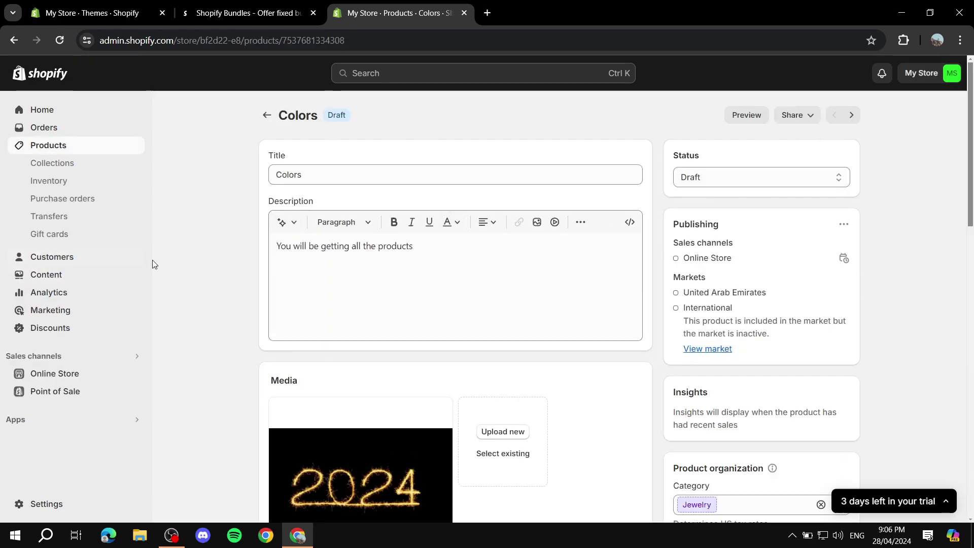
Set the Colors product's status to Active and save it.
{"action": "left_click", "coordinate": [794, 184]}
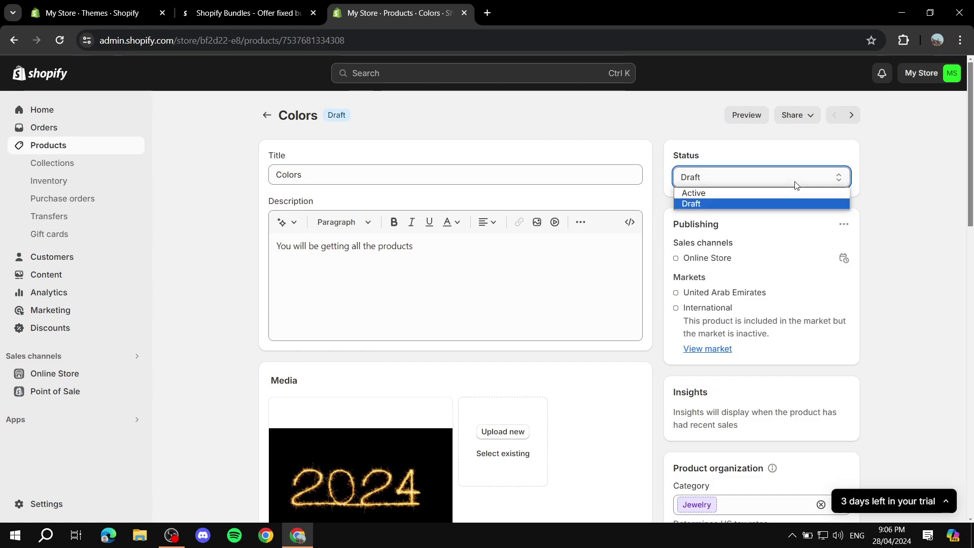
{"action": "left_click", "coordinate": [753, 194]}
{"action": "left_click", "coordinate": [838, 73]}
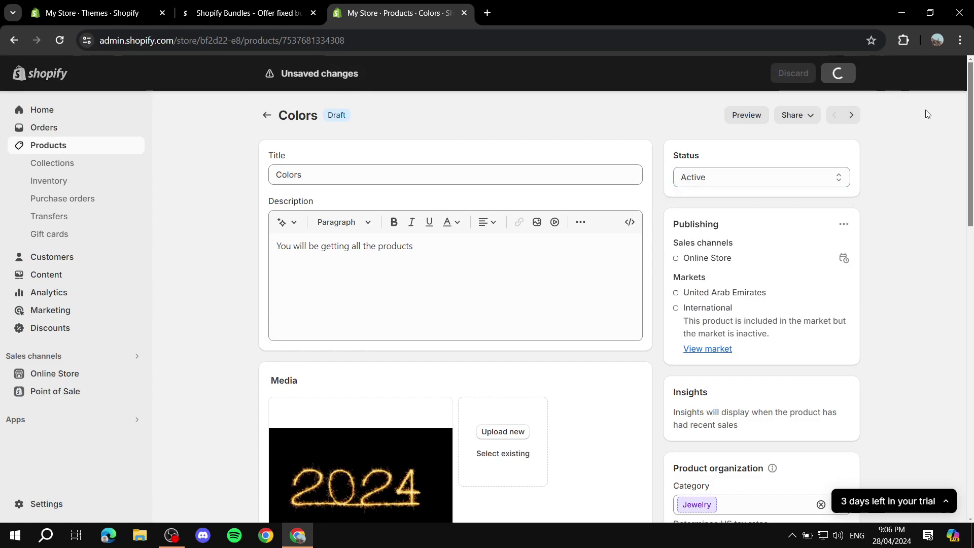
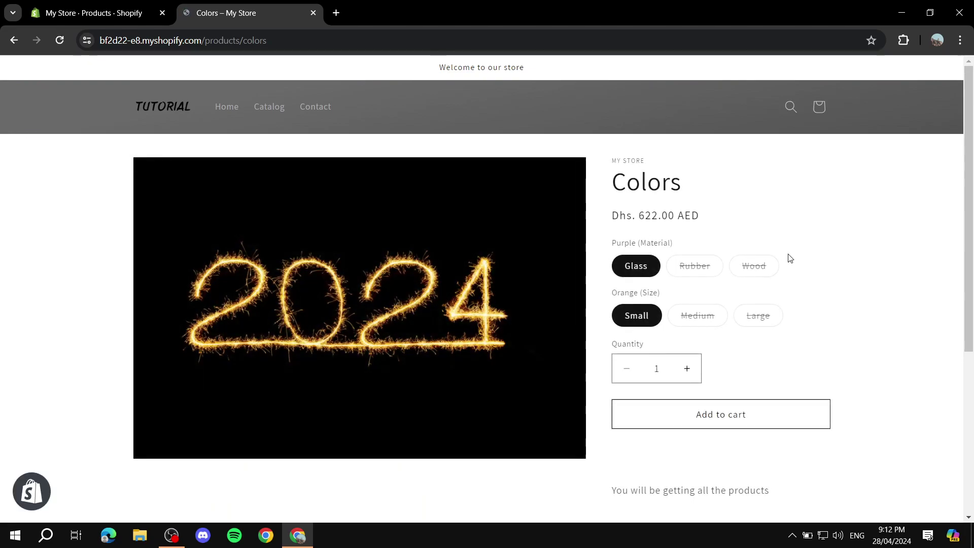
Check combinations of the Purple material and Orange size options on the Colors storefront page, and examine the bundle's price.
{"action": "left_click", "coordinate": [703, 272]}
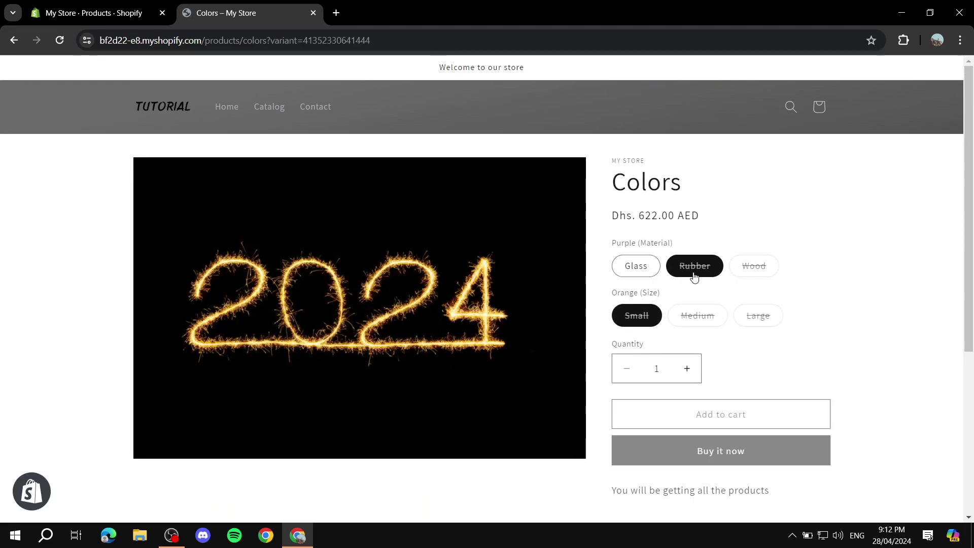
{"action": "left_click", "coordinate": [701, 319]}
{"action": "left_click", "coordinate": [761, 274]}
{"action": "left_click", "coordinate": [768, 319]}
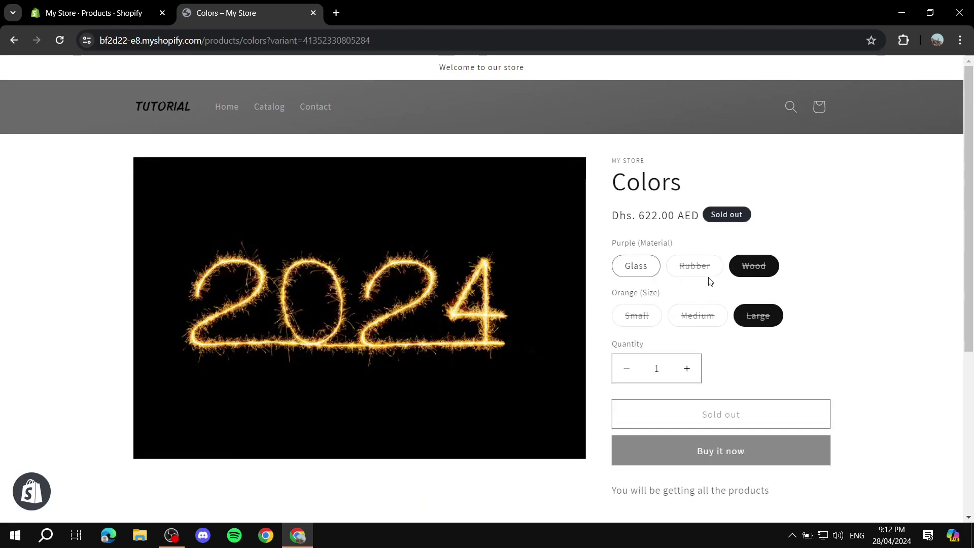
{"action": "left_click", "coordinate": [702, 272]}
{"action": "left_click", "coordinate": [704, 315]}
{"action": "left_click", "coordinate": [636, 315]}
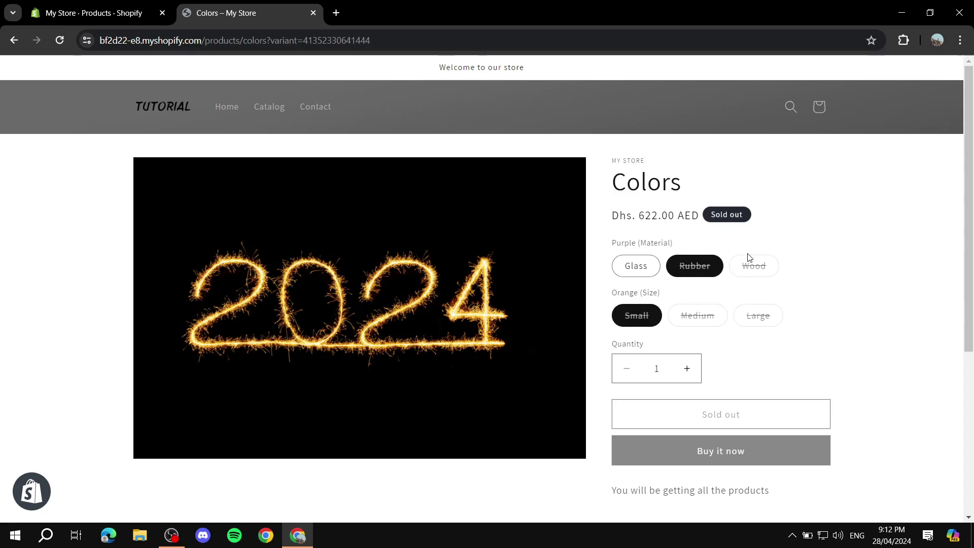
{"action": "left_click", "coordinate": [761, 316]}
{"action": "left_click", "coordinate": [756, 267]}
{"action": "left_click", "coordinate": [706, 317]}
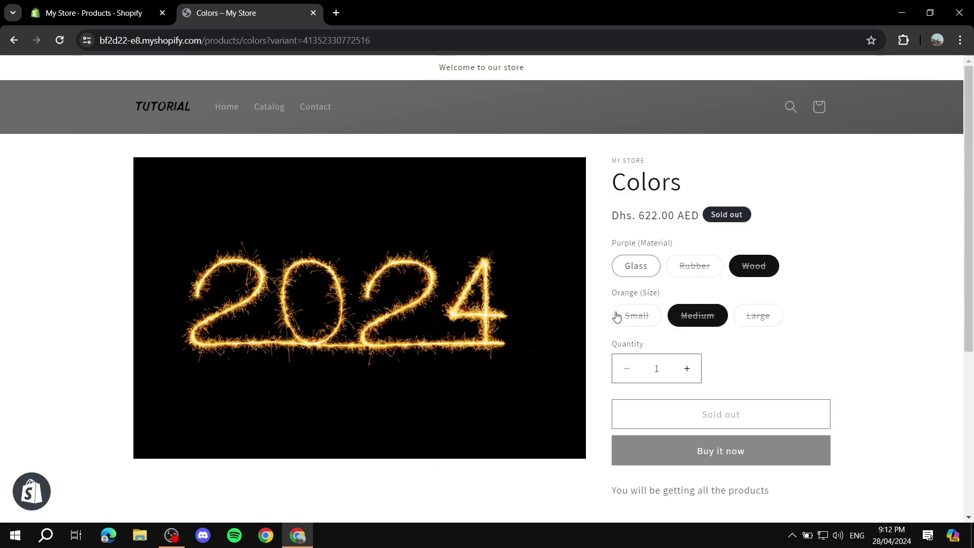
{"action": "left_click", "coordinate": [619, 314]}
{"action": "left_click", "coordinate": [626, 266]}
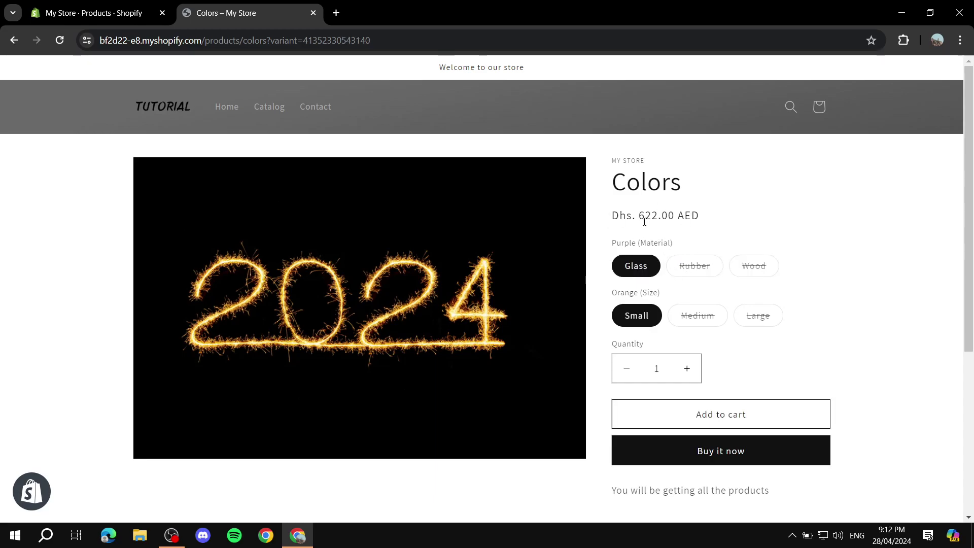
{"action": "left_click_drag", "start_coordinate": [640, 221], "coordinate": [728, 220]}
{"action": "left_click", "coordinate": [749, 218]}
Reopen the Colors product in the store admin and set the Glass, Rubber and Wood variant prices to AED 500.
{"action": "left_click", "coordinate": [109, 13]}
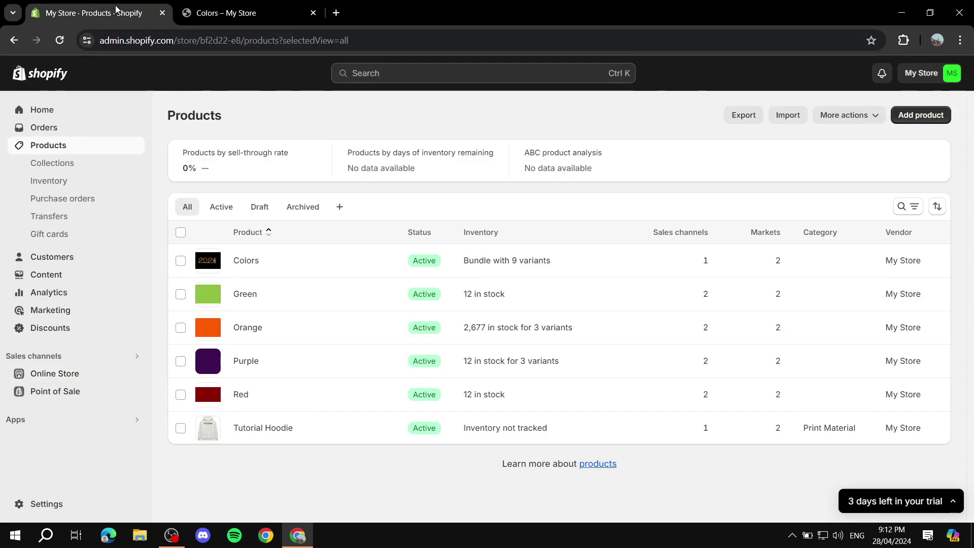
{"action": "left_click", "coordinate": [245, 261]}
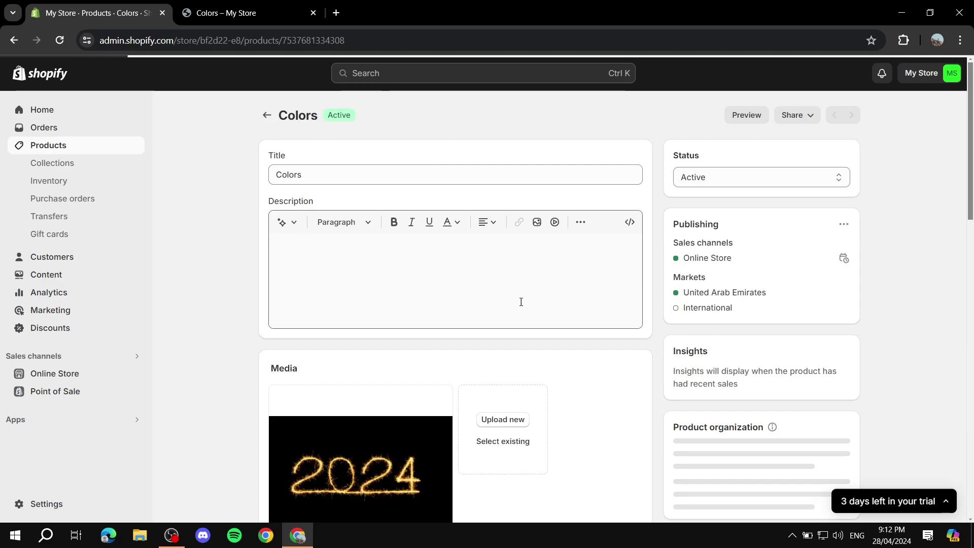
{"action": "scroll", "coordinate": [519, 302], "scroll_direction": "down", "scroll_amount": 10}
{"action": "scroll", "coordinate": [367, 293], "scroll_direction": "down", "scroll_amount": 5}
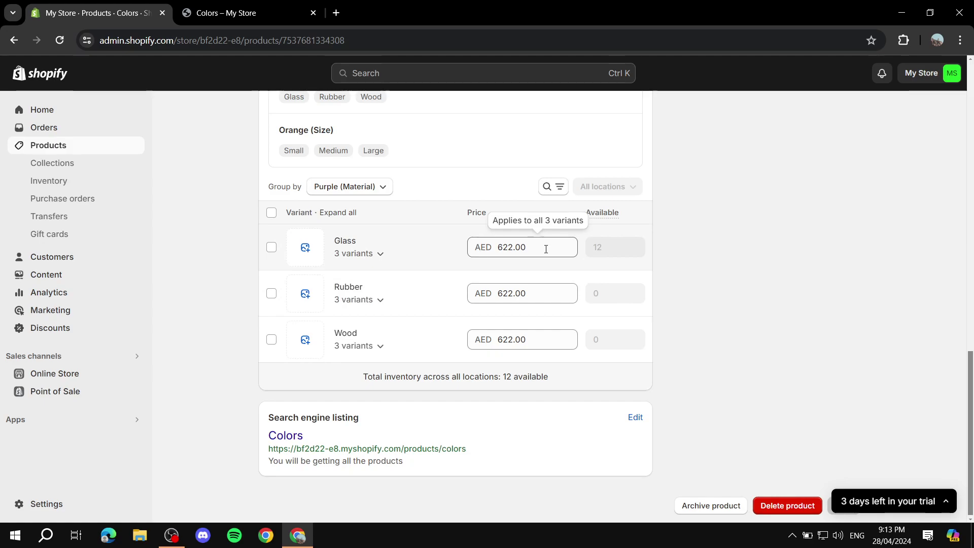
{"action": "double_click", "coordinate": [524, 247]}
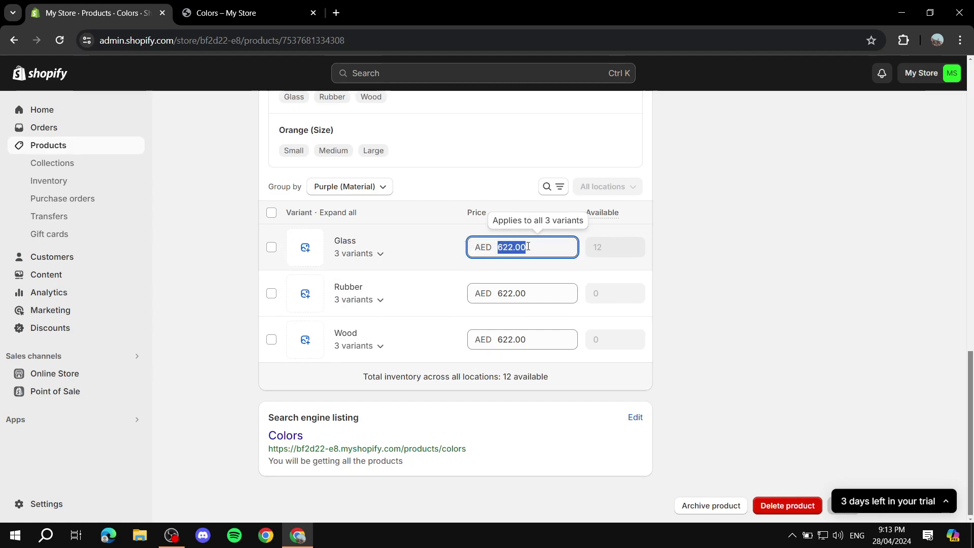
{"action": "type", "text": "500"}
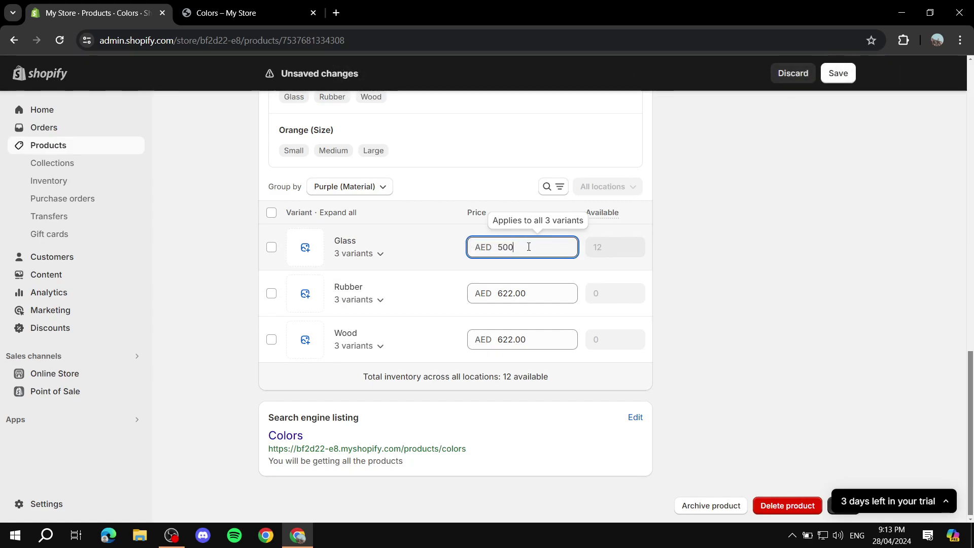
{"action": "double_click", "coordinate": [528, 293]}
{"action": "type", "text": "500"}
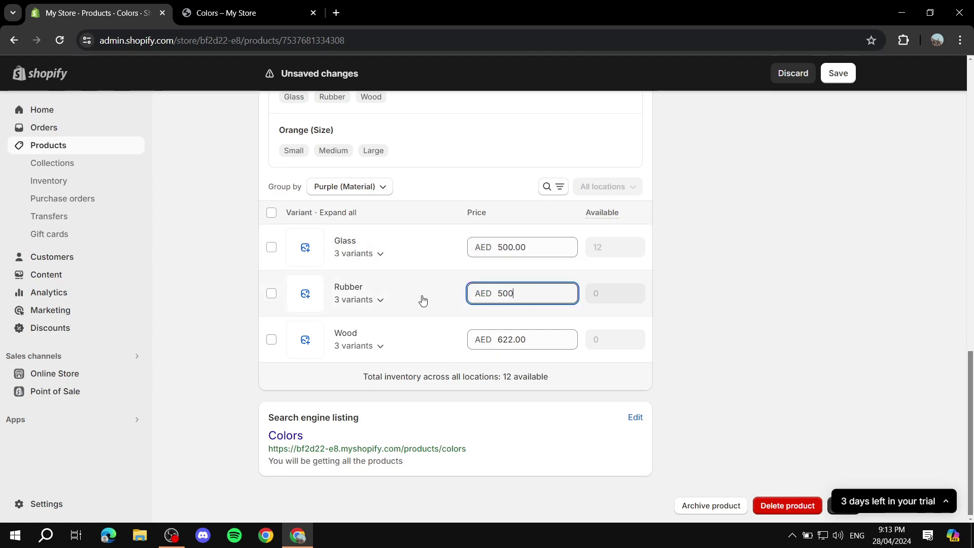
{"action": "double_click", "coordinate": [535, 340]}
{"action": "type", "text": "5"}
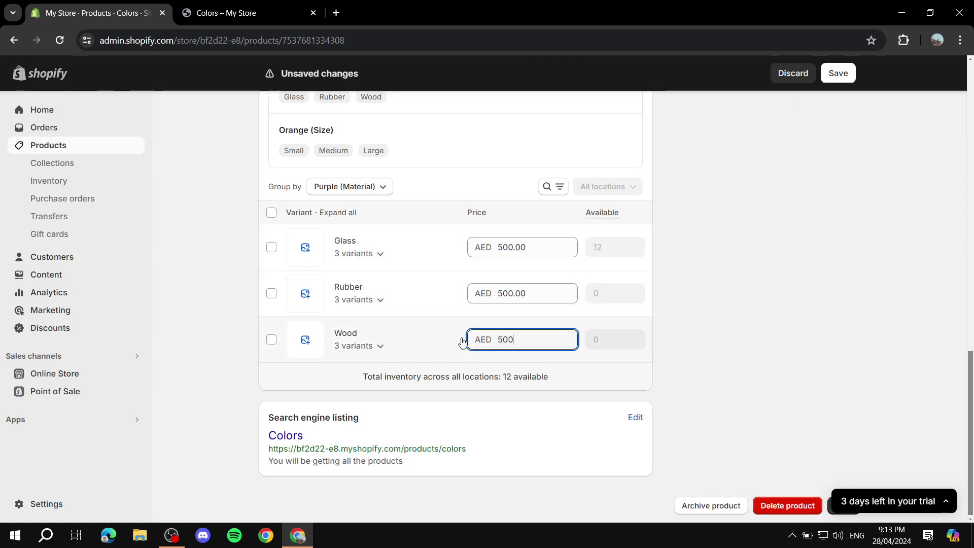
{"action": "type", "text": "00"}
{"action": "left_click", "coordinate": [728, 308]}
Compare the variant prices grouped by Orange (Size) and by Purple (Material), ending with the Orange (Size) grouping.
{"action": "left_click", "coordinate": [349, 188]}
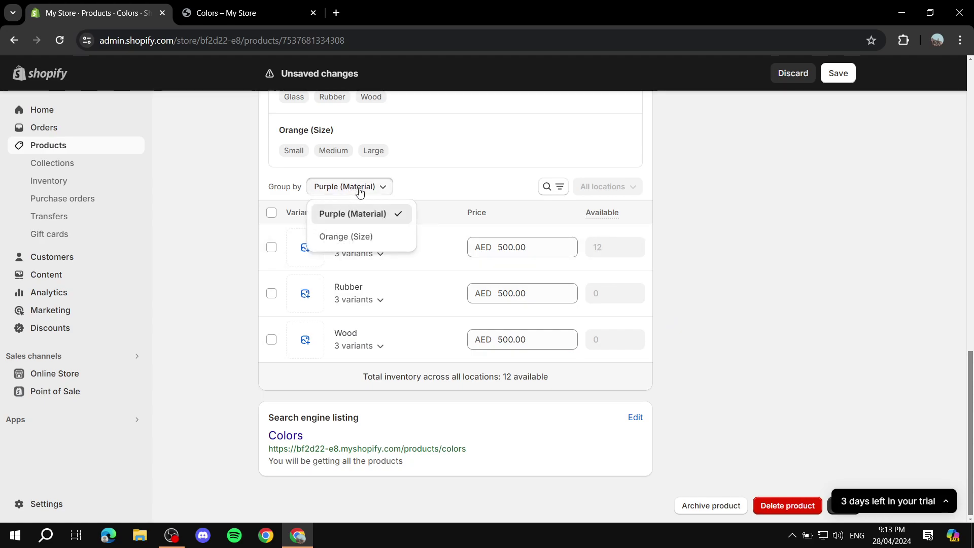
{"action": "left_click", "coordinate": [363, 234]}
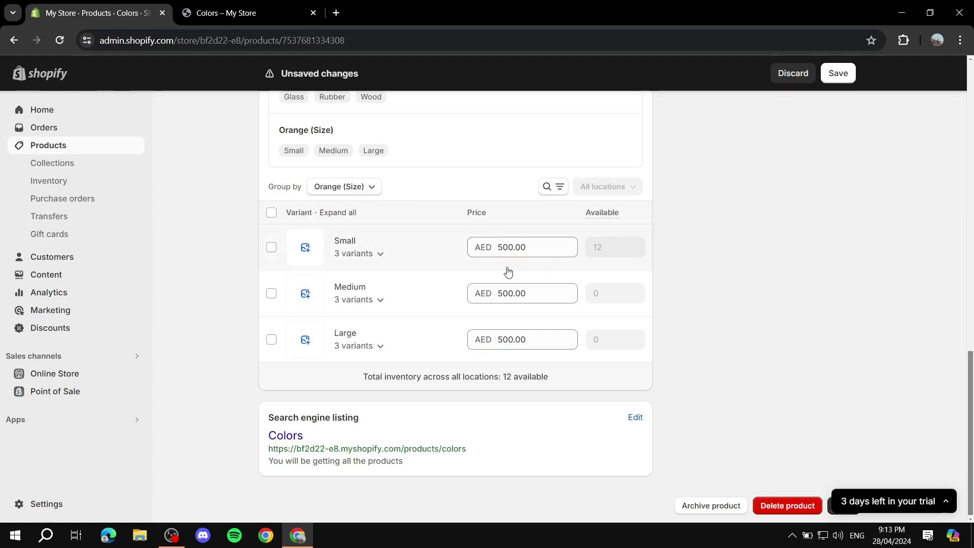
{"action": "left_click", "coordinate": [341, 188]}
{"action": "left_click", "coordinate": [358, 214]}
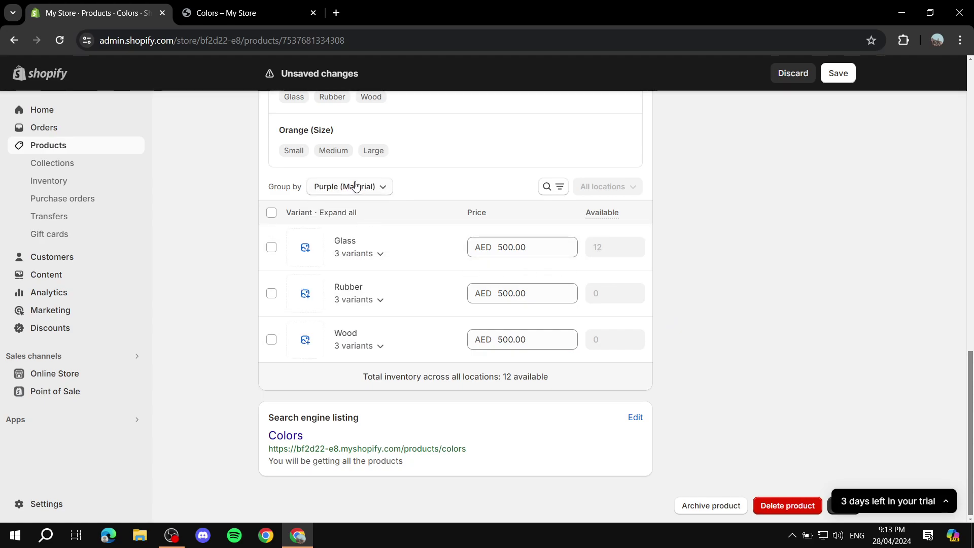
{"action": "left_click", "coordinate": [359, 187]}
{"action": "left_click", "coordinate": [363, 234]}
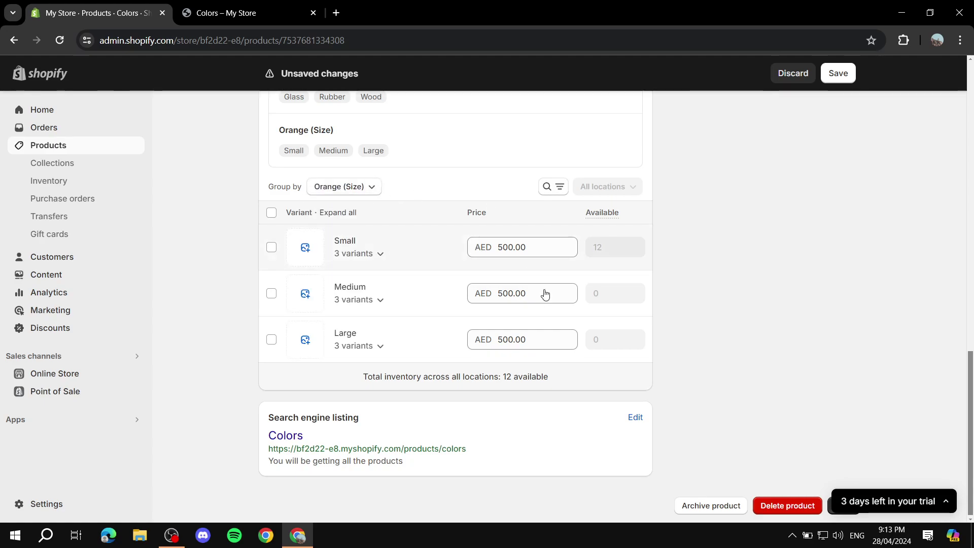
Save the Colors variant prices, check the bundle's price on the refreshed storefront preview, and close the preview pages.
{"action": "left_click", "coordinate": [837, 74]}
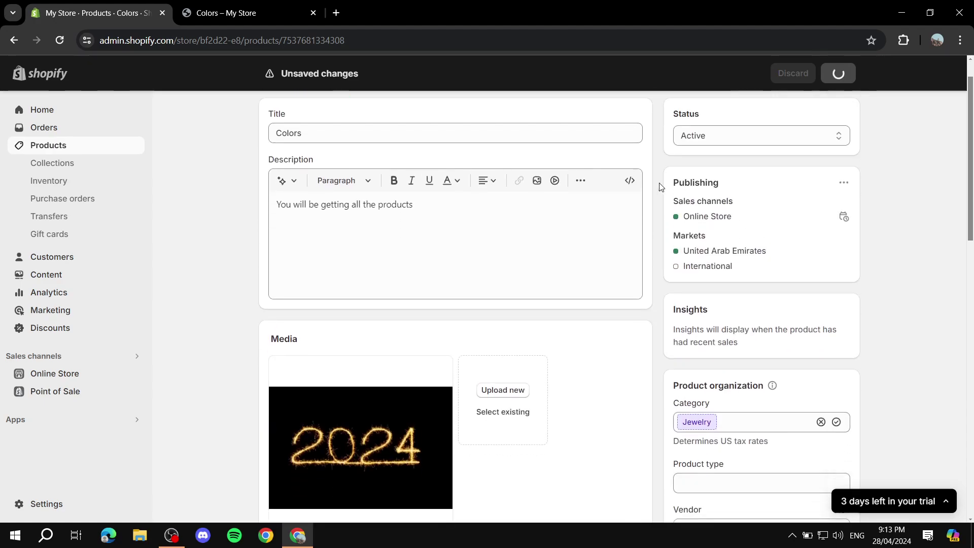
{"action": "left_click", "coordinate": [751, 116]}
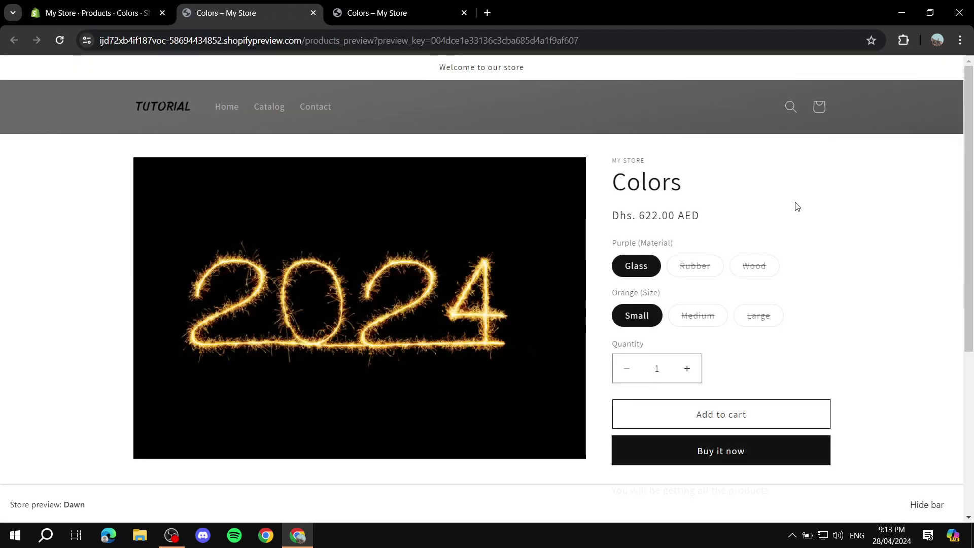
{"action": "left_click", "coordinate": [60, 41]}
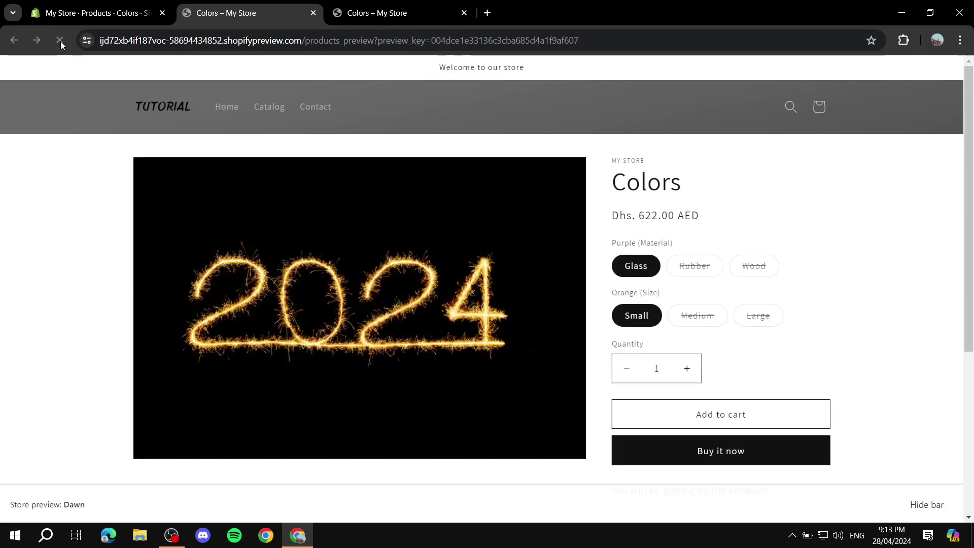
{"action": "left_click", "coordinate": [59, 43]}
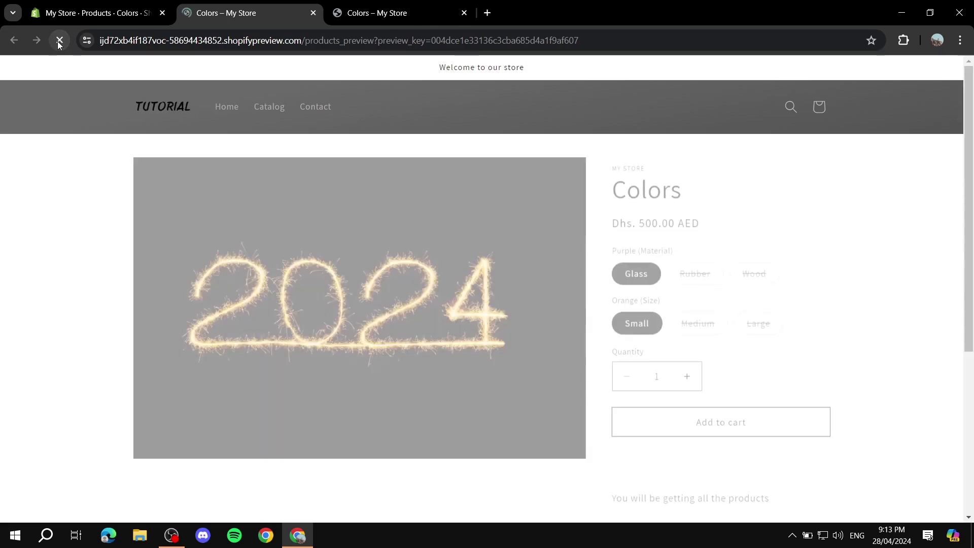
{"action": "left_click_drag", "start_coordinate": [648, 208], "coordinate": [700, 215]}
{"action": "left_click", "coordinate": [756, 206]}
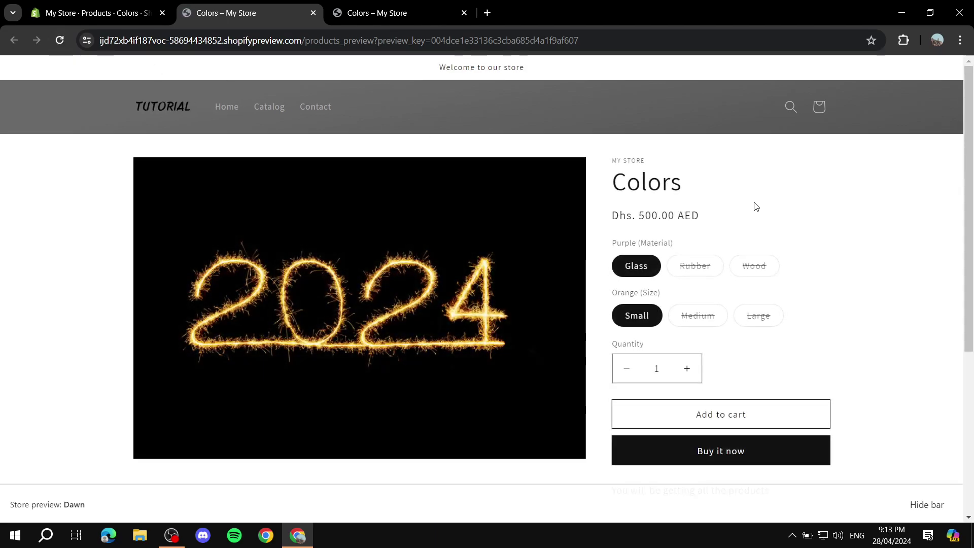
{"action": "left_click", "coordinate": [465, 12]}
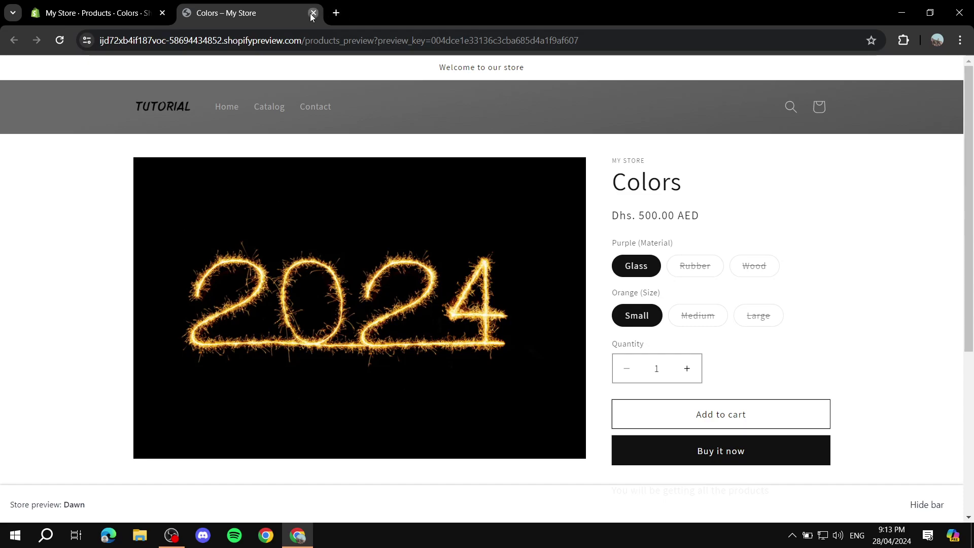
{"action": "left_click", "coordinate": [313, 12]}
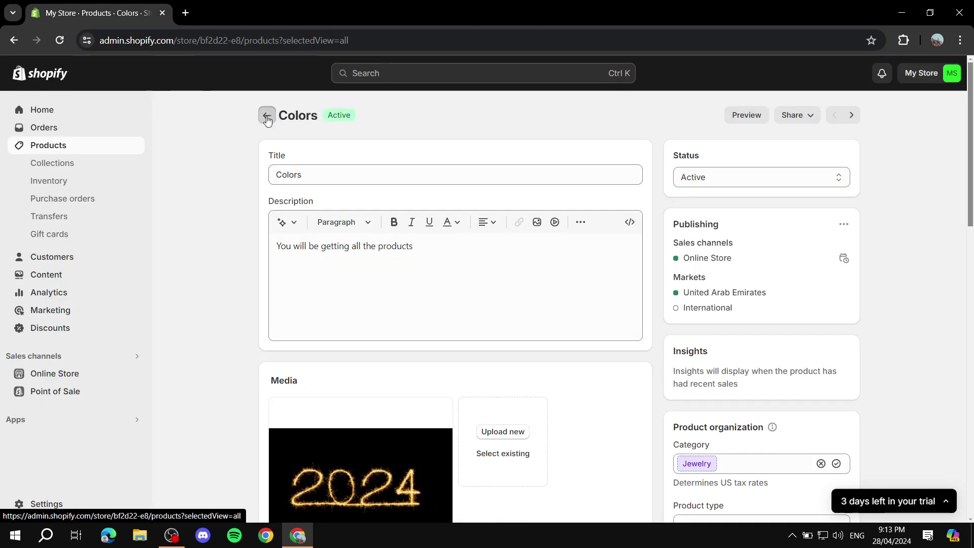
Open the Bundles app from the store admin and start a new bundle titled "Buy 5 save 20$".
{"action": "left_click", "coordinate": [266, 114]}
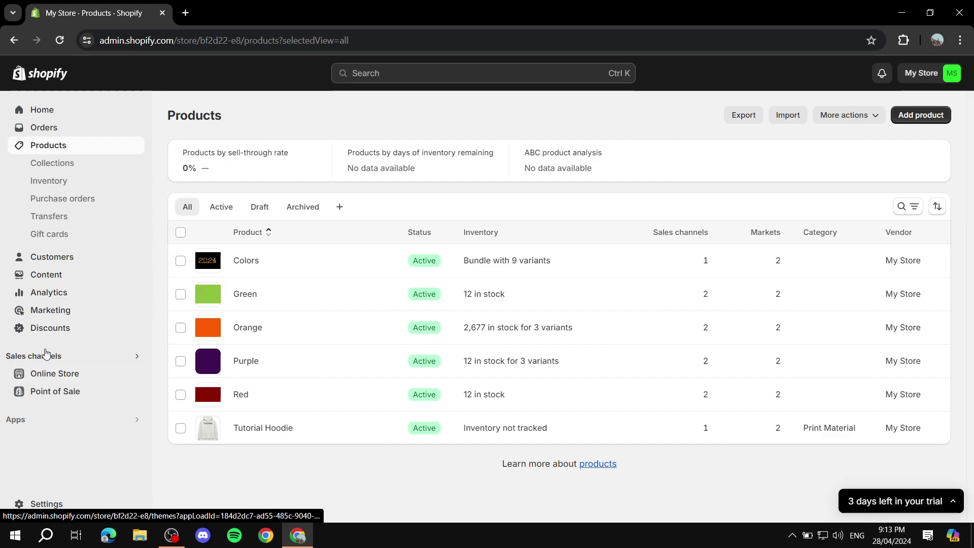
{"action": "left_click", "coordinate": [50, 418]}
{"action": "left_click", "coordinate": [328, 129]}
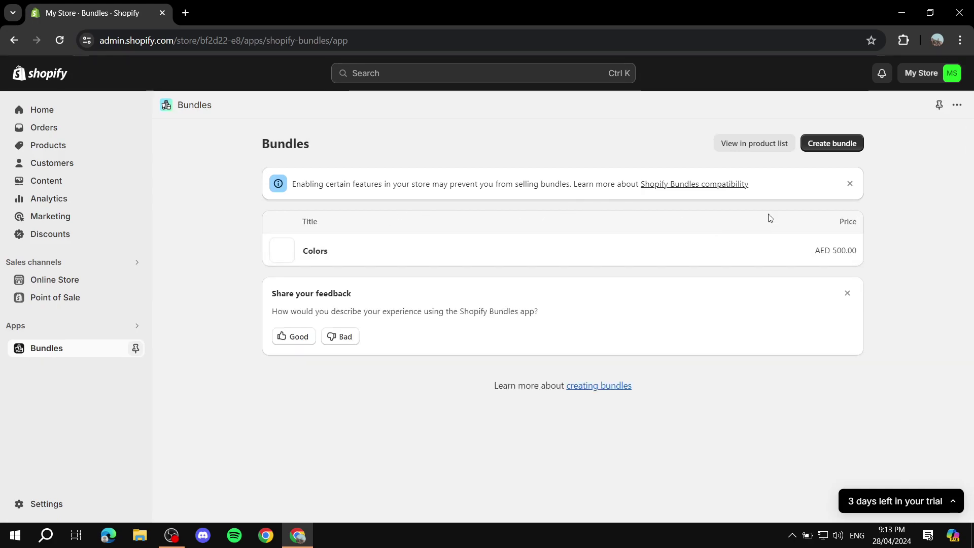
{"action": "left_click", "coordinate": [843, 146]}
{"action": "left_click", "coordinate": [471, 206]}
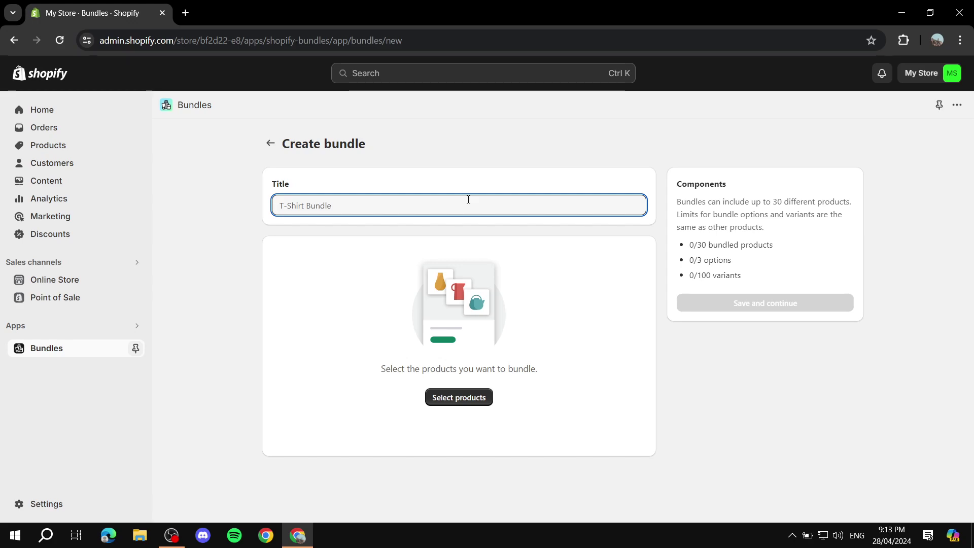
{"action": "type", "text": "Buy 5 sa"}
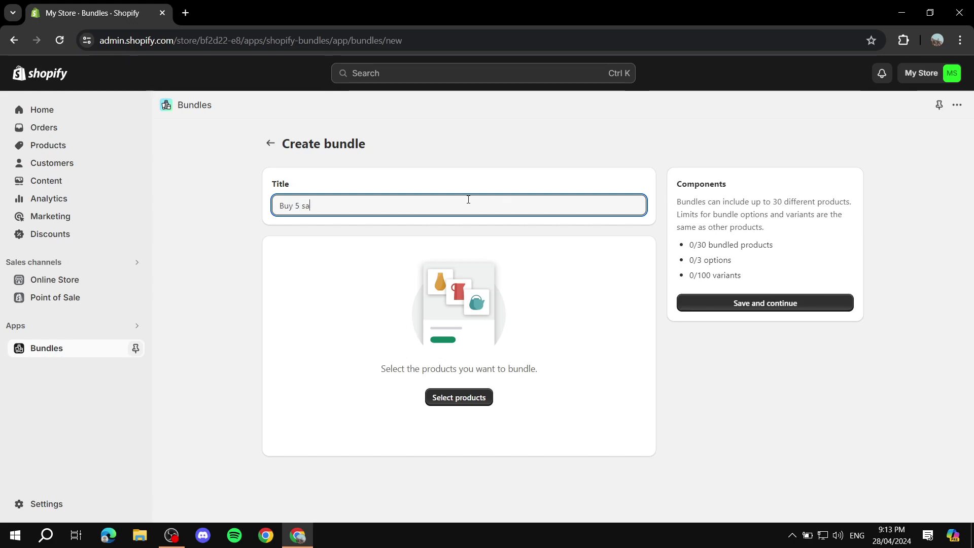
{"action": "type", "text": "ve 20$"}
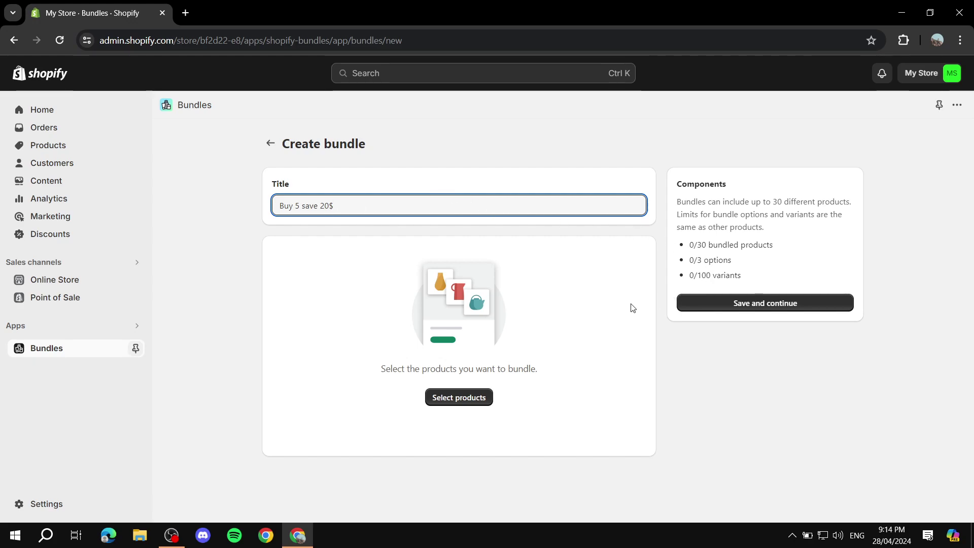
{"action": "left_click", "coordinate": [732, 304]}
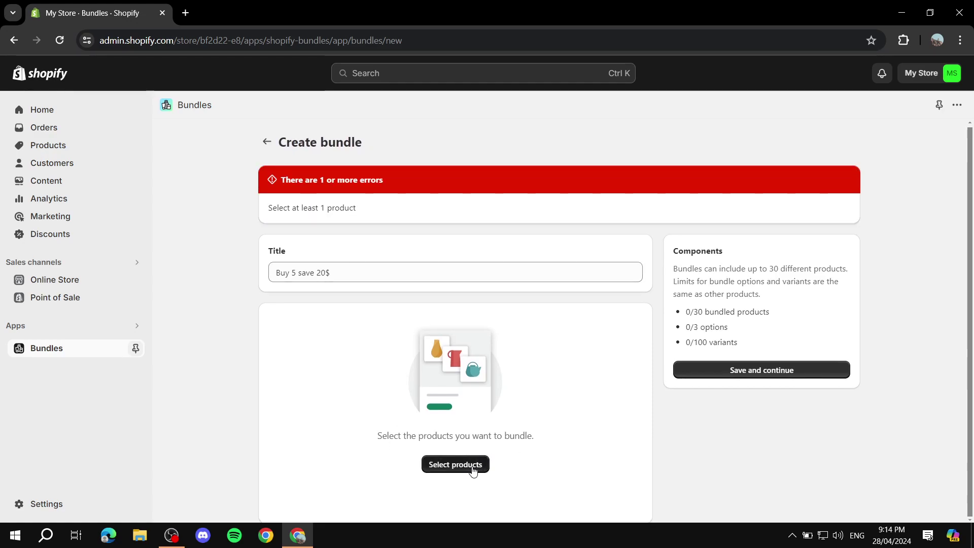
Add the Green product to the new bundle.
{"action": "left_click", "coordinate": [446, 465]}
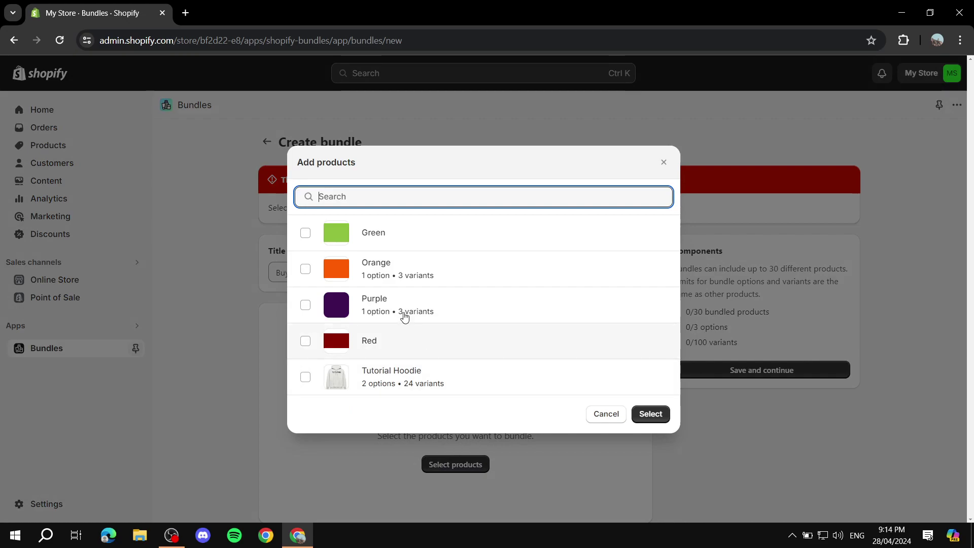
{"action": "left_click", "coordinate": [413, 247]}
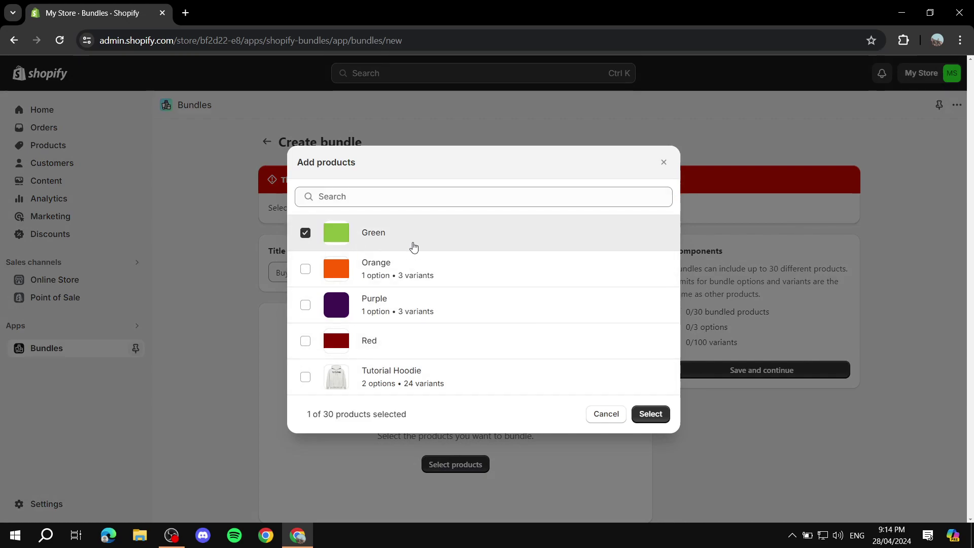
{"action": "left_click", "coordinate": [658, 414]}
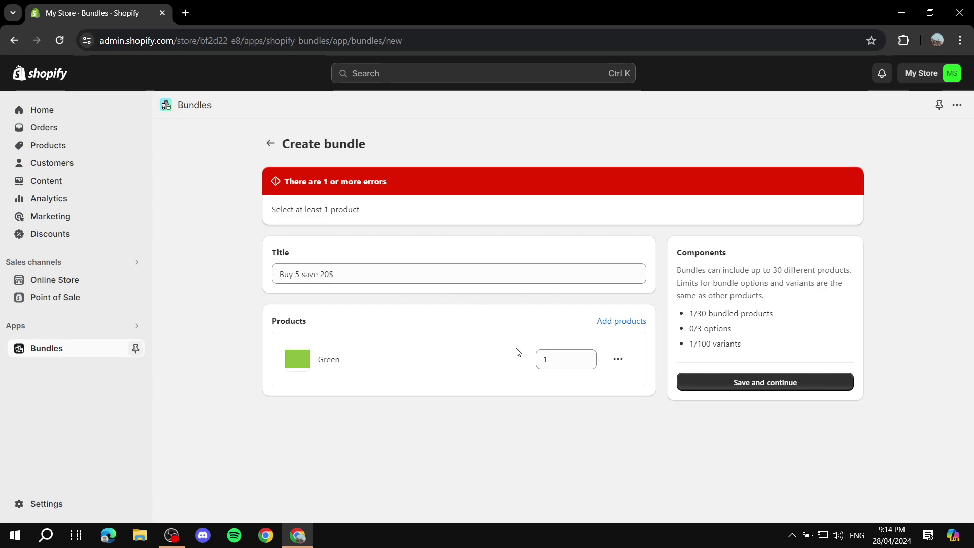
Add quantity as a buyer option for the bundled Green product.
{"action": "left_click", "coordinate": [618, 360]}
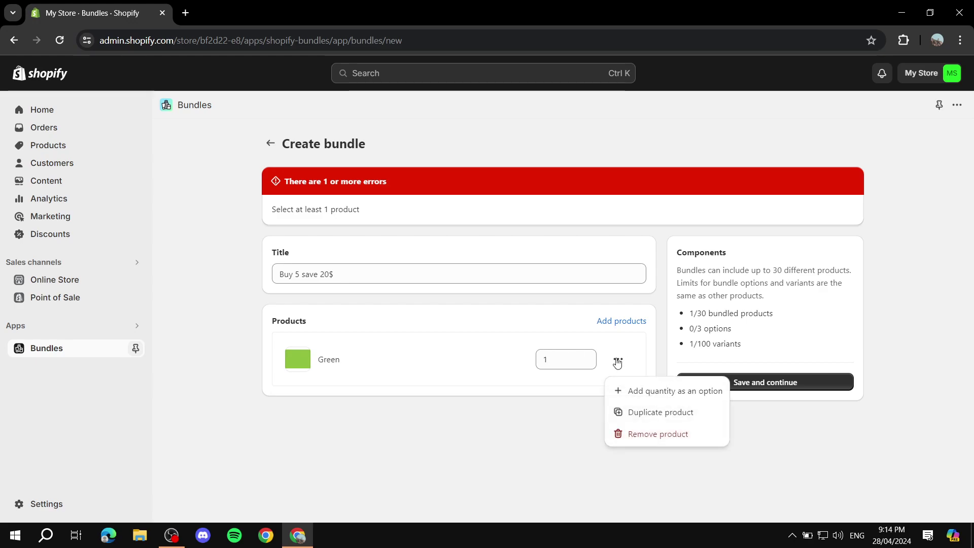
{"action": "left_click", "coordinate": [640, 391]}
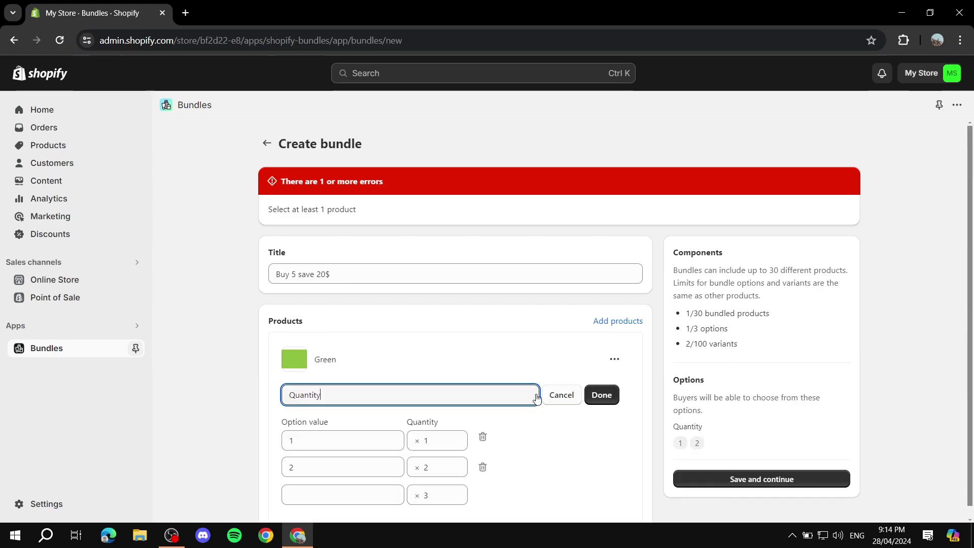
{"action": "scroll", "coordinate": [511, 401], "scroll_direction": "down", "scroll_amount": 1}
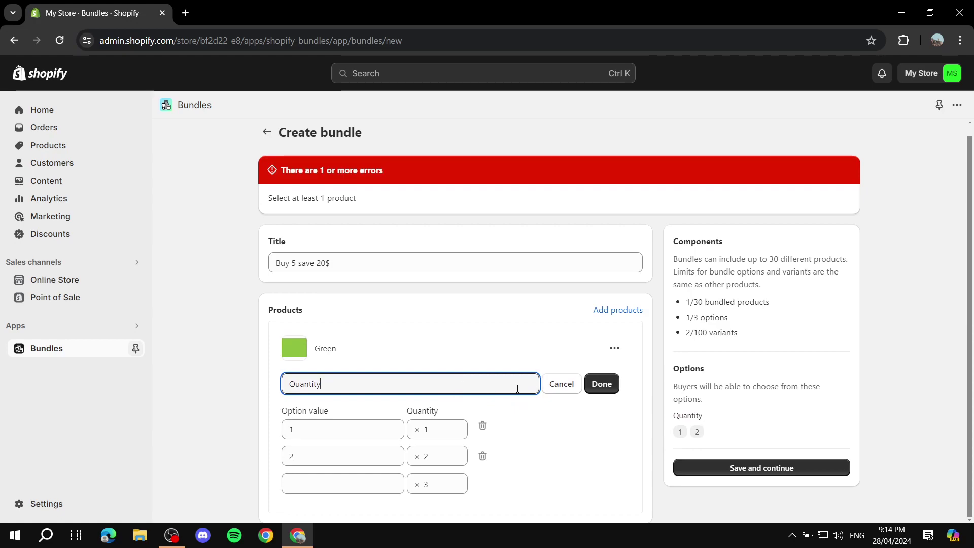
{"action": "left_click", "coordinate": [367, 422]}
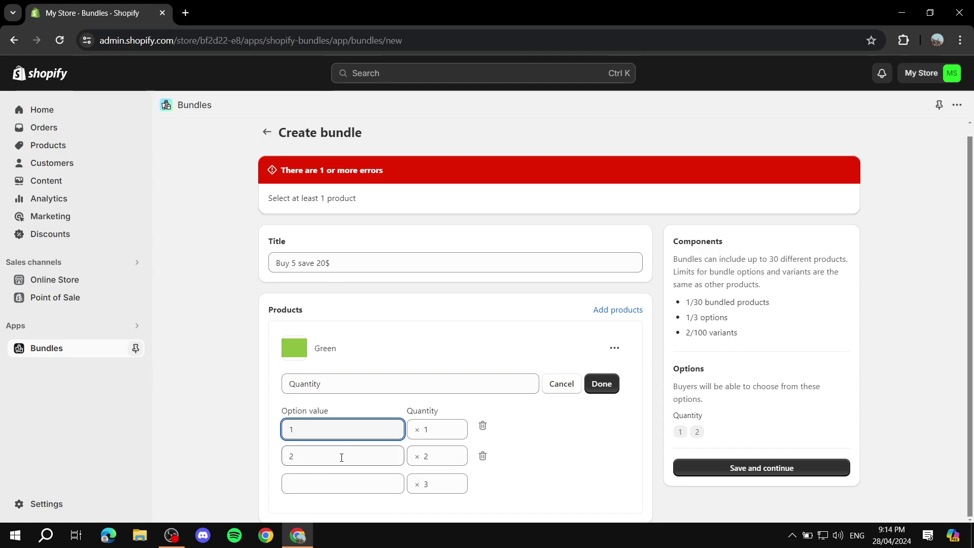
Add option value 5 with a quantity of 5 to Green's Quantity option.
{"action": "left_click", "coordinate": [323, 478]}
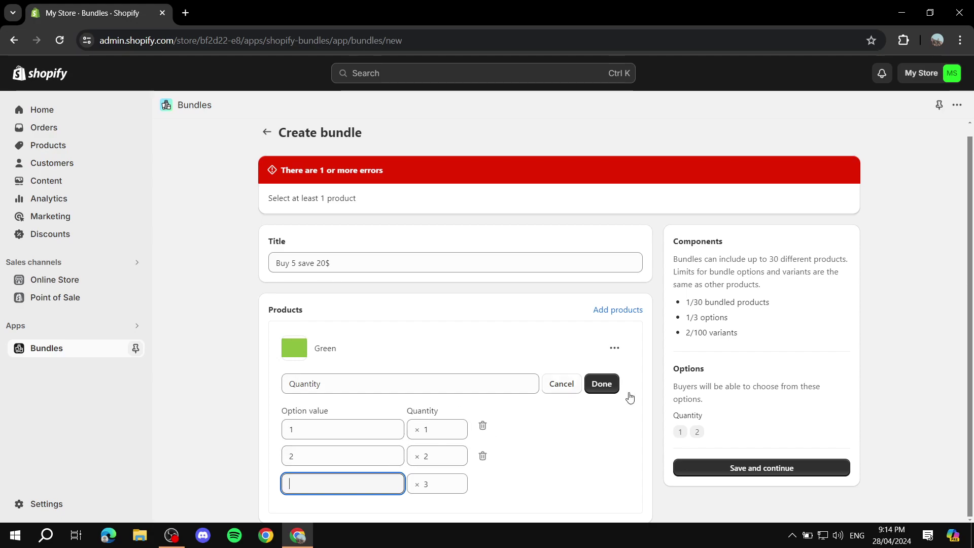
{"action": "type", "text": "3"}
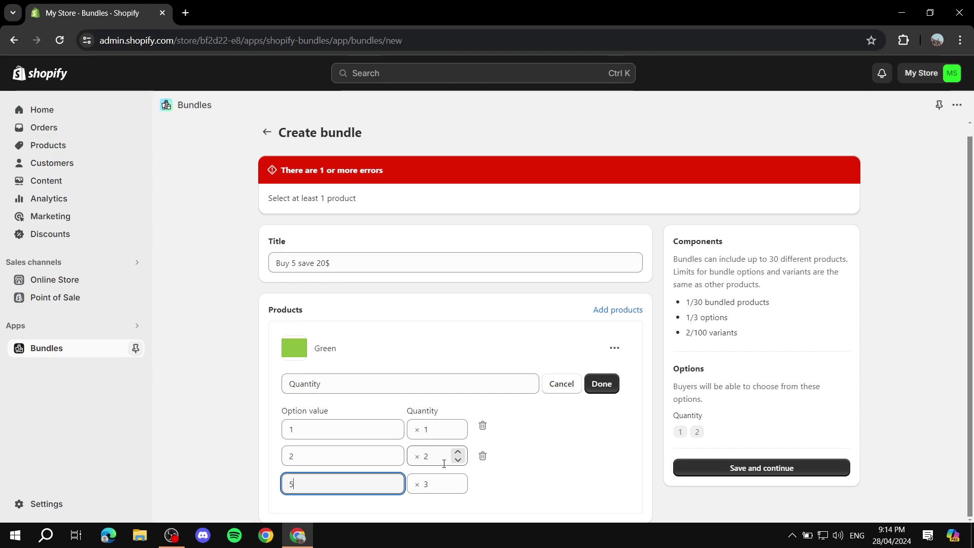
{"action": "left_click", "coordinate": [439, 484]}
{"action": "key", "text": "BackSpace"}
{"action": "type", "text": "1"}
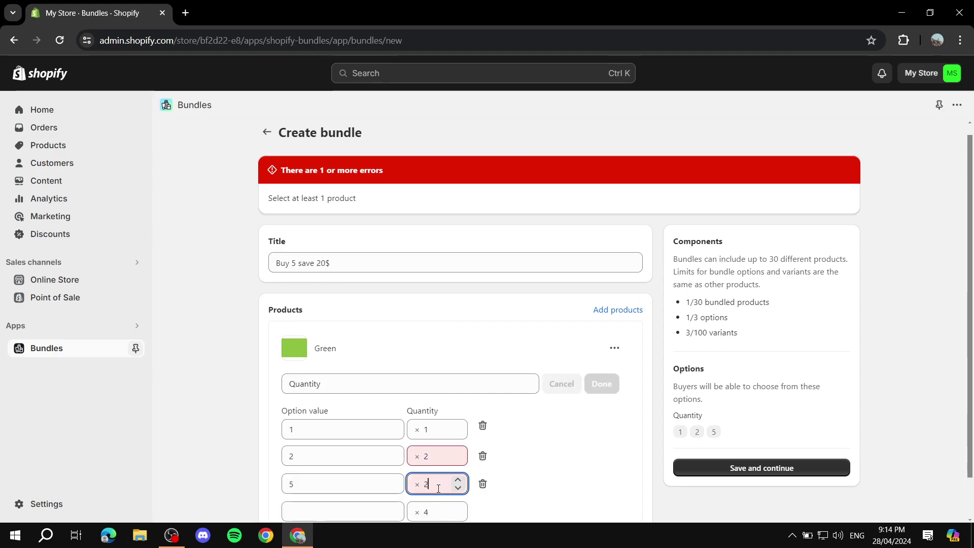
{"action": "type", "text": "5"}
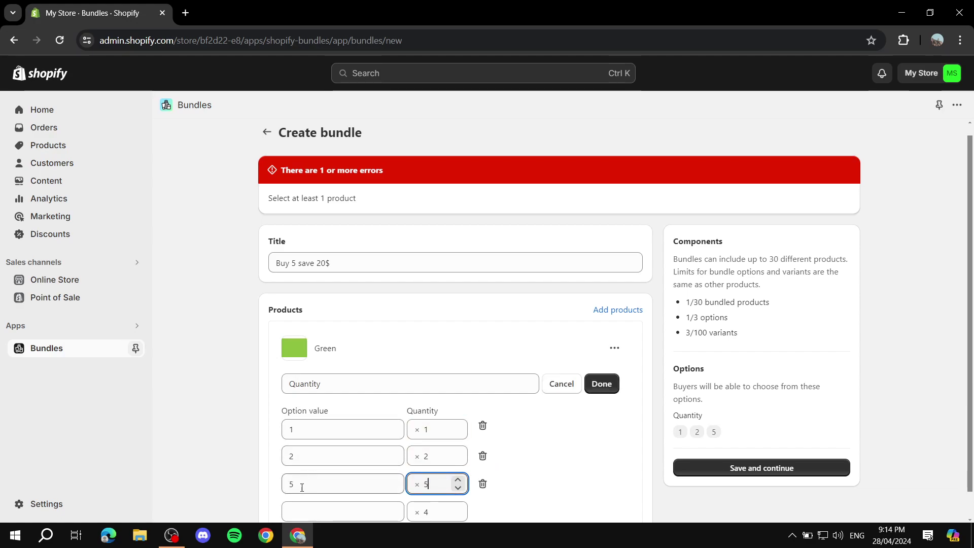
{"action": "double_click", "coordinate": [285, 487]}
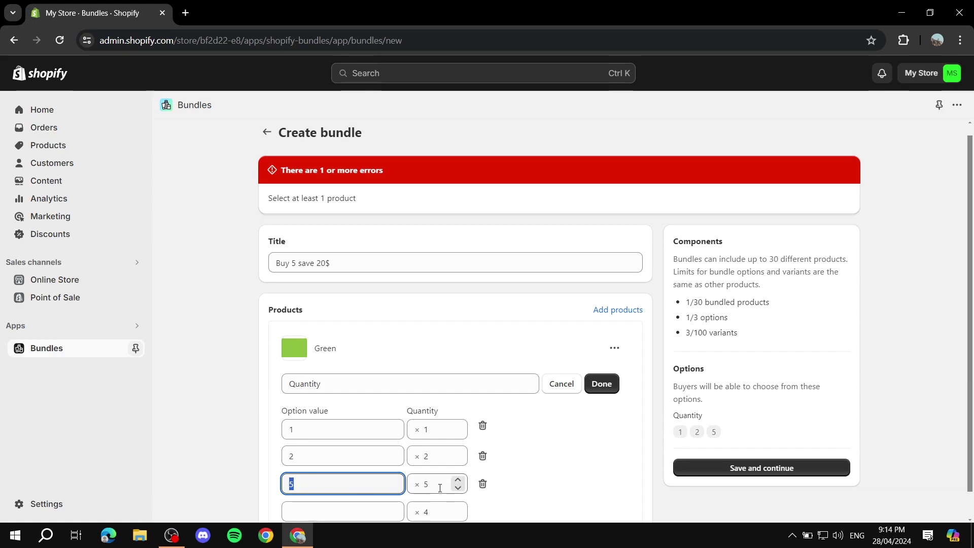
Add option value 10 with a quantity of 10 and finish editing Green's Quantity option.
{"action": "scroll", "coordinate": [446, 485], "scroll_direction": "down", "scroll_amount": 1}
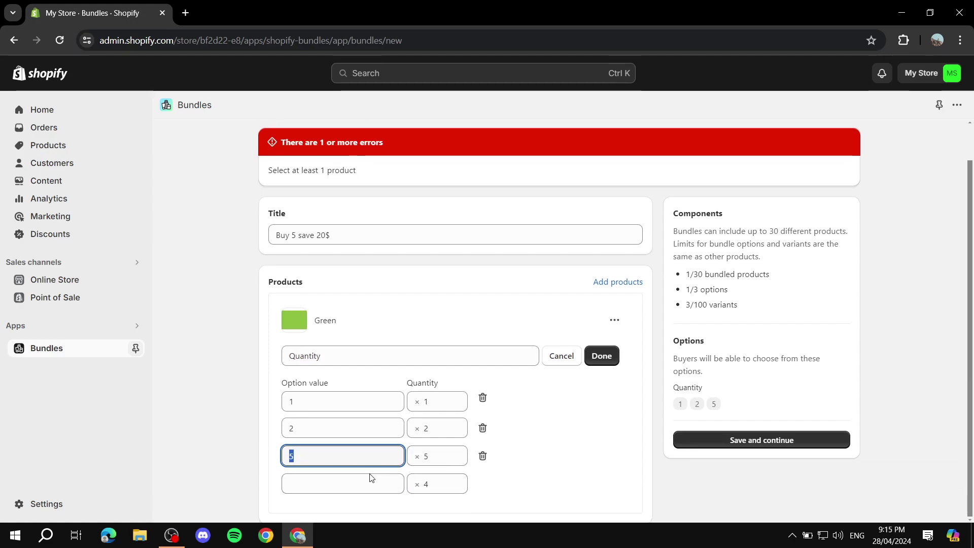
{"action": "left_click", "coordinate": [342, 484]}
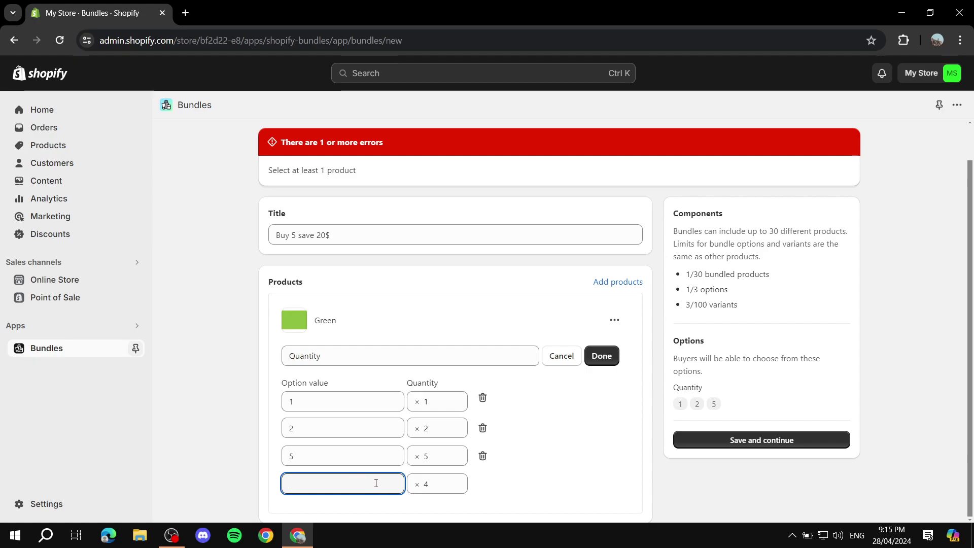
{"action": "left_click", "coordinate": [437, 482]}
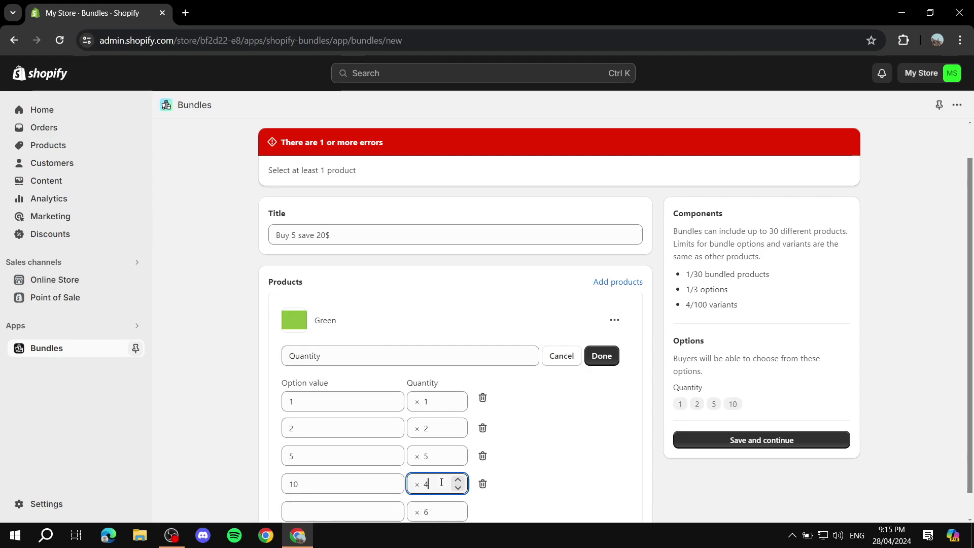
{"action": "type", "text": "10"}
{"action": "left_click", "coordinate": [551, 447]}
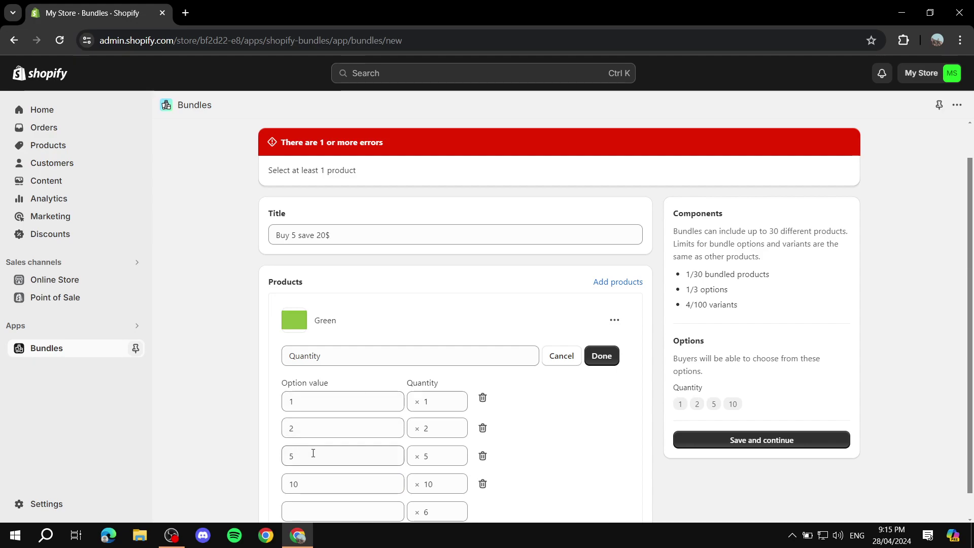
{"action": "scroll", "coordinate": [319, 431], "scroll_direction": "down", "scroll_amount": 1}
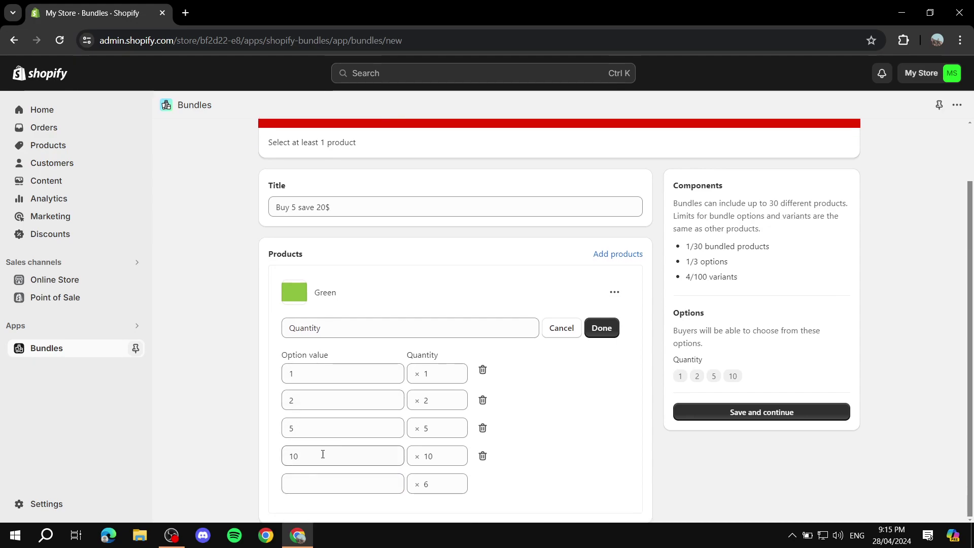
{"action": "left_click", "coordinate": [608, 328]}
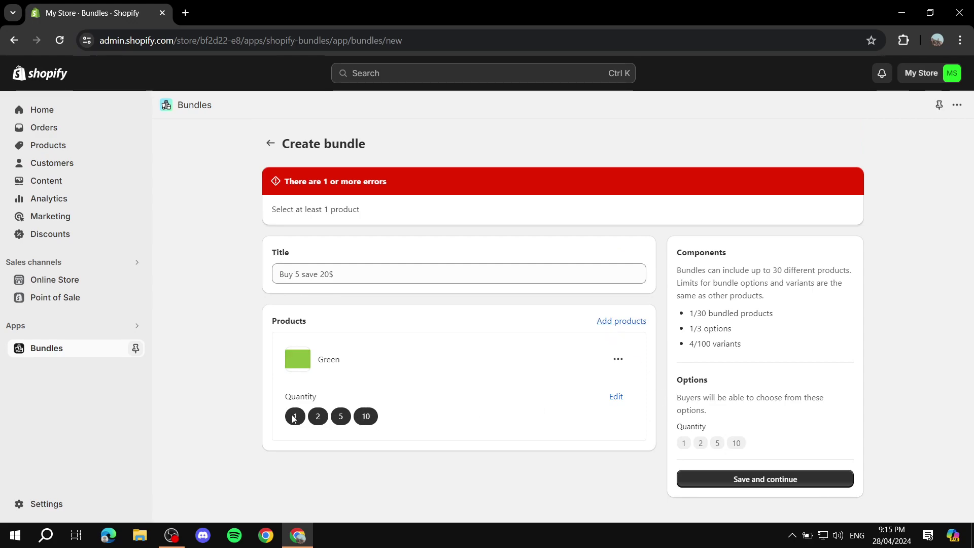
Save the "Buy 5 save 20$" bundle and review its quantity variants on the product page.
{"action": "left_click", "coordinate": [802, 483]}
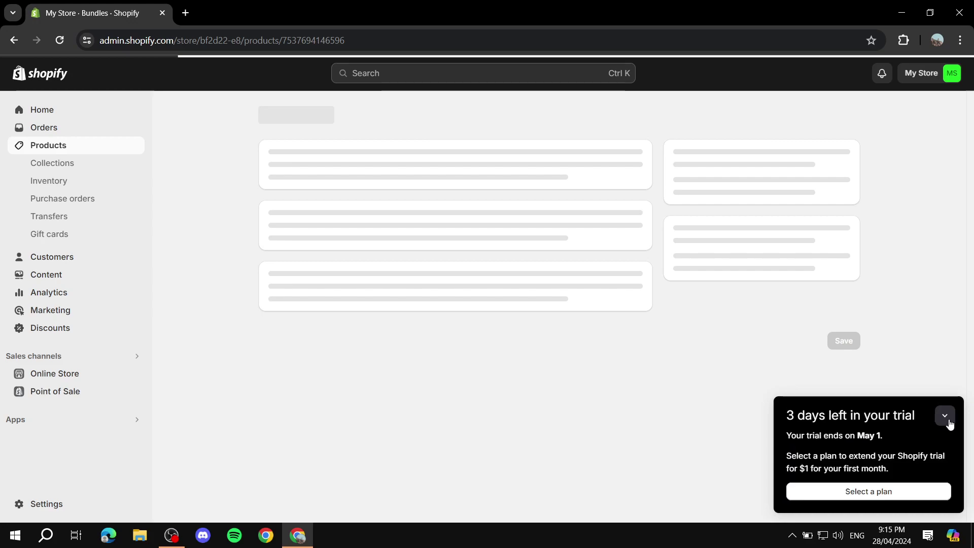
{"action": "left_click", "coordinate": [945, 415]}
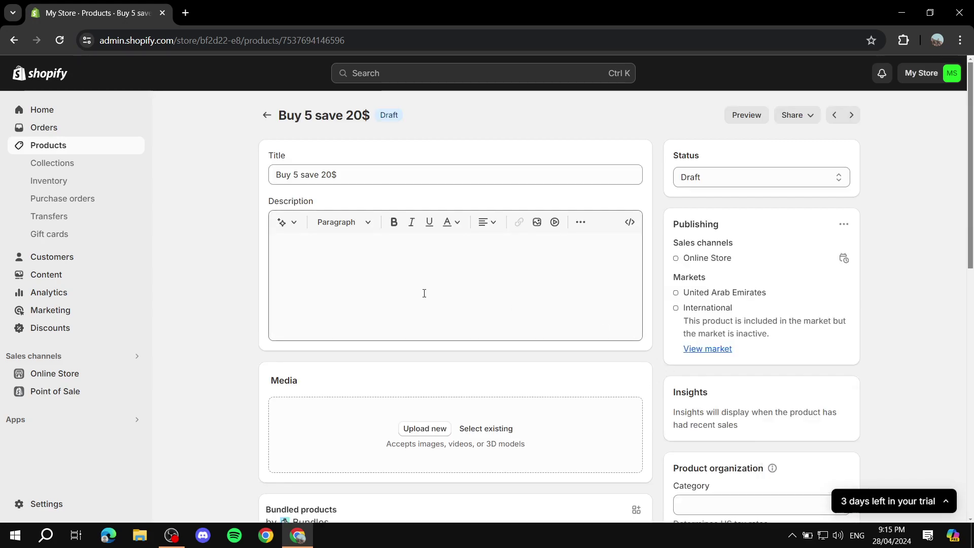
{"action": "scroll", "coordinate": [381, 265], "scroll_direction": "down", "scroll_amount": 2}
{"action": "scroll", "coordinate": [423, 264], "scroll_direction": "up", "scroll_amount": 2}
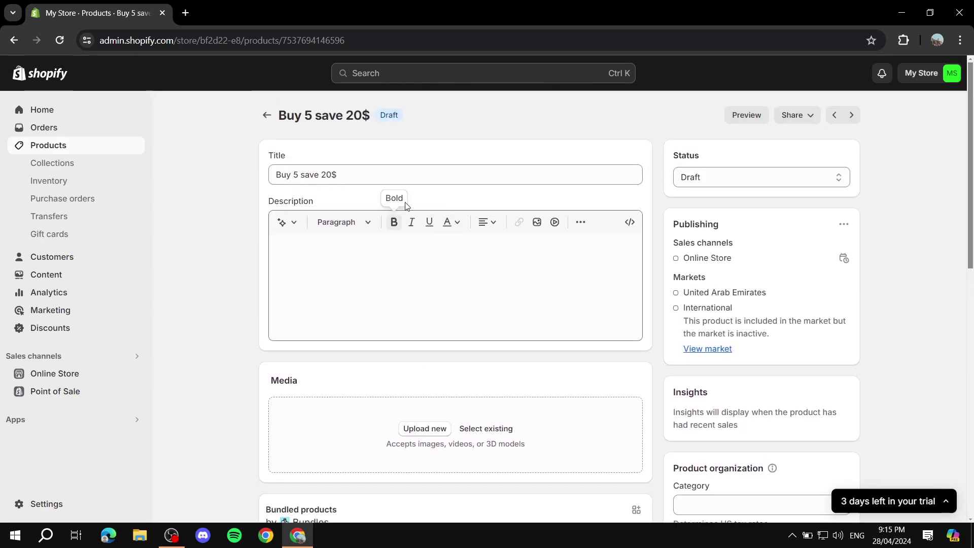
{"action": "scroll", "coordinate": [504, 304], "scroll_direction": "down", "scroll_amount": 6}
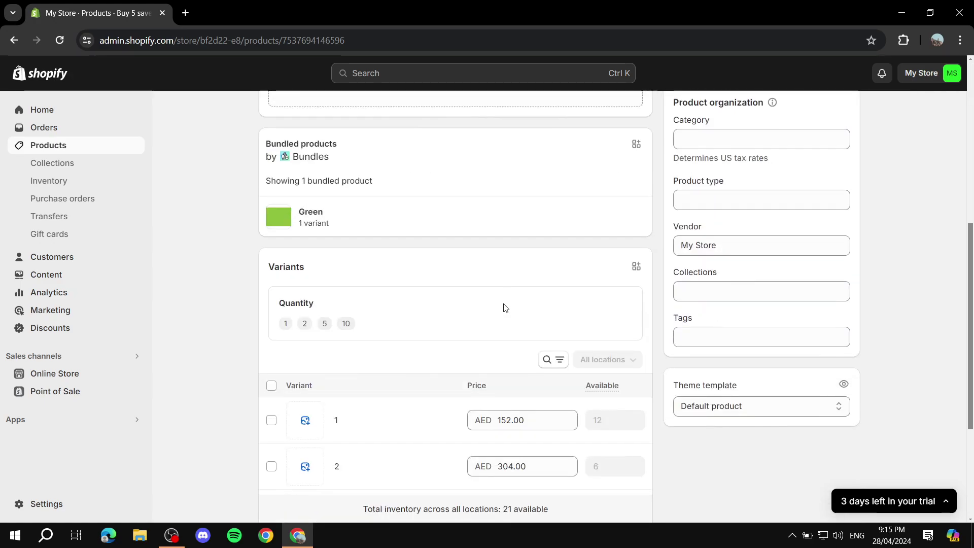
Change the bundle product's title to "Buy more save more".
{"action": "scroll", "coordinate": [494, 391], "scroll_direction": "up", "scroll_amount": 6}
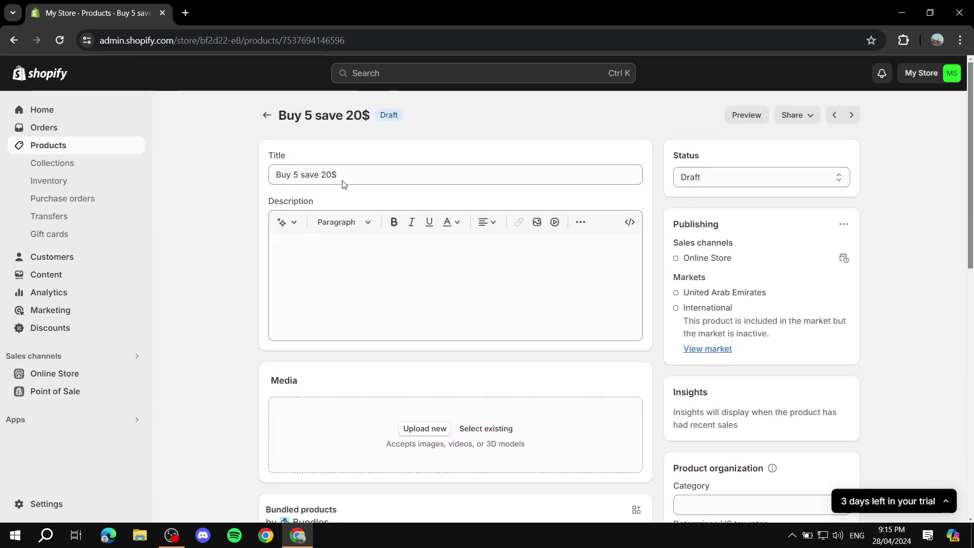
{"action": "left_click", "coordinate": [349, 174]}
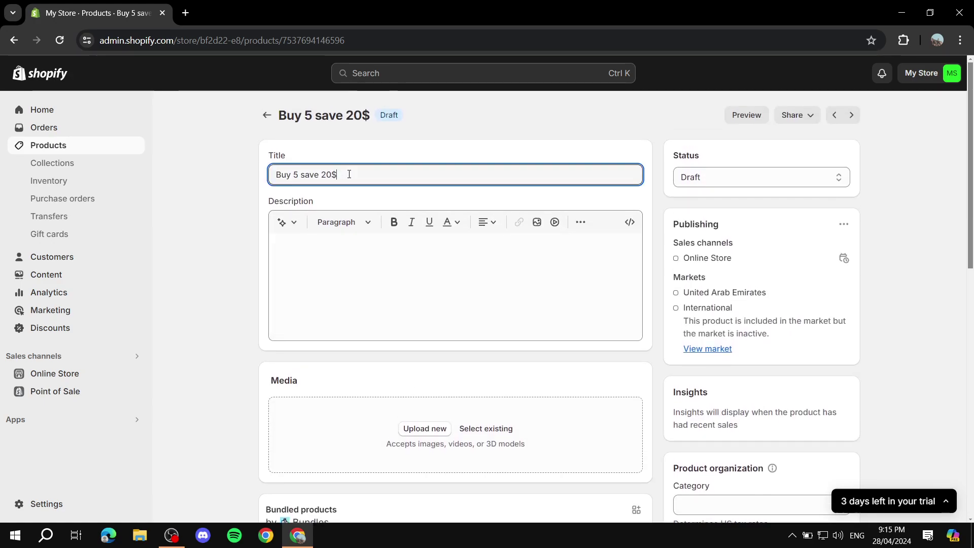
{"action": "left_click_drag", "start_coordinate": [349, 174], "coordinate": [254, 175]}
{"action": "type", "text": "Buy"}
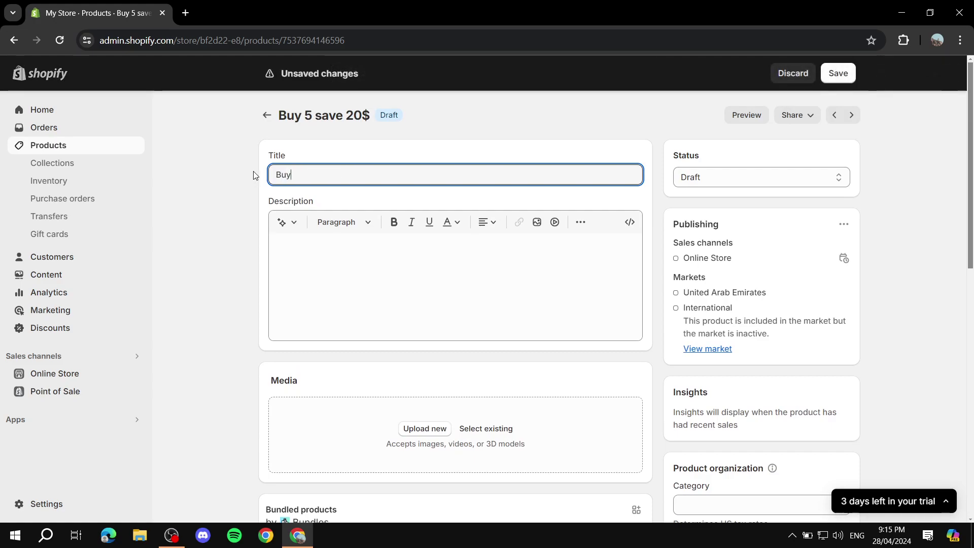
{"action": "type", "text": " more save more"}
{"action": "left_click", "coordinate": [245, 178]}
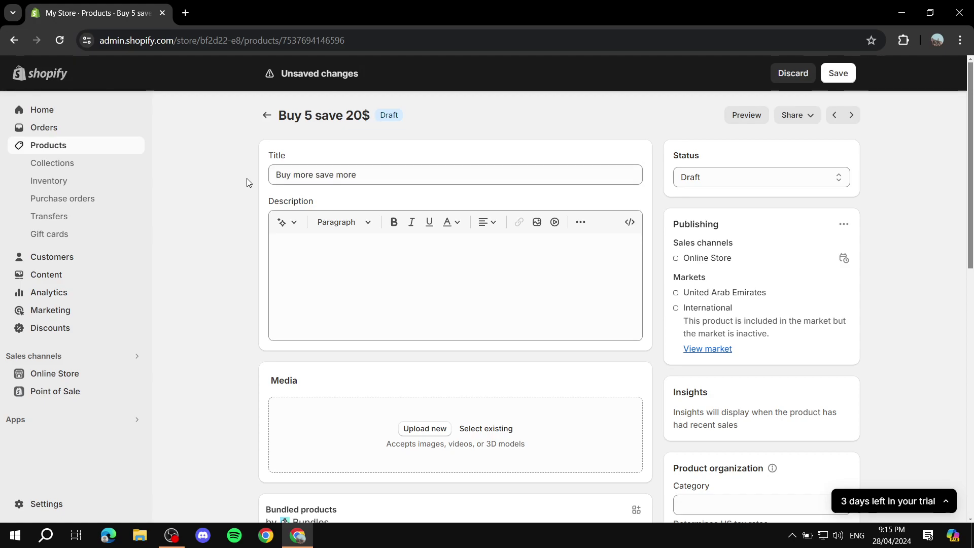
Set the bundle variant prices to AED 299 for quantity 2, AED 700 for quantity 5 and AED 1,000 for quantity 10.
{"action": "scroll", "coordinate": [255, 222], "scroll_direction": "down", "scroll_amount": 5}
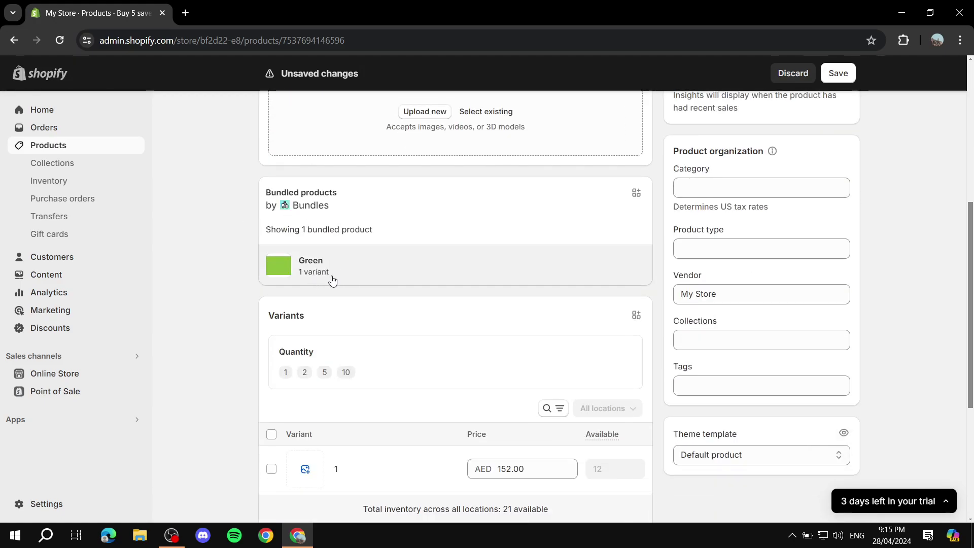
{"action": "scroll", "coordinate": [414, 262], "scroll_direction": "down", "scroll_amount": 5}
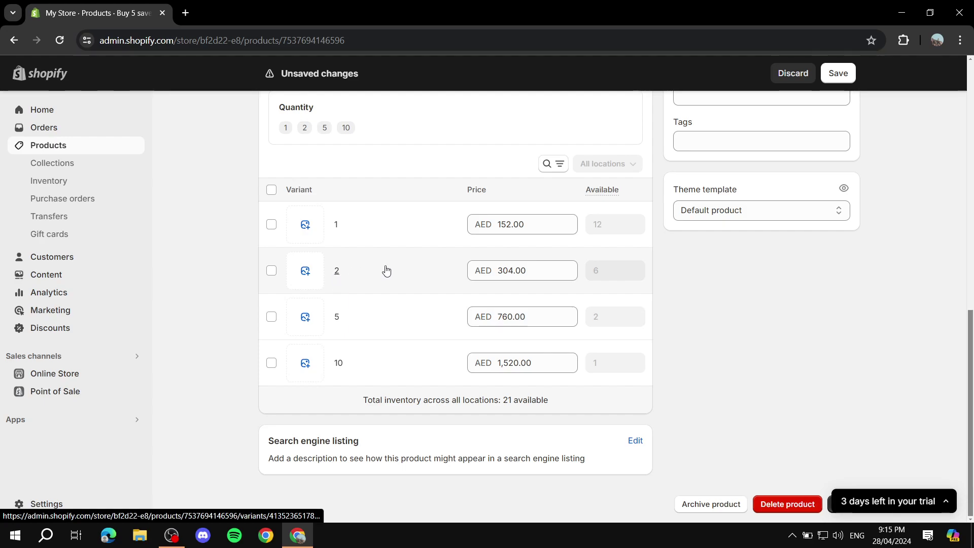
{"action": "left_click", "coordinate": [541, 271]}
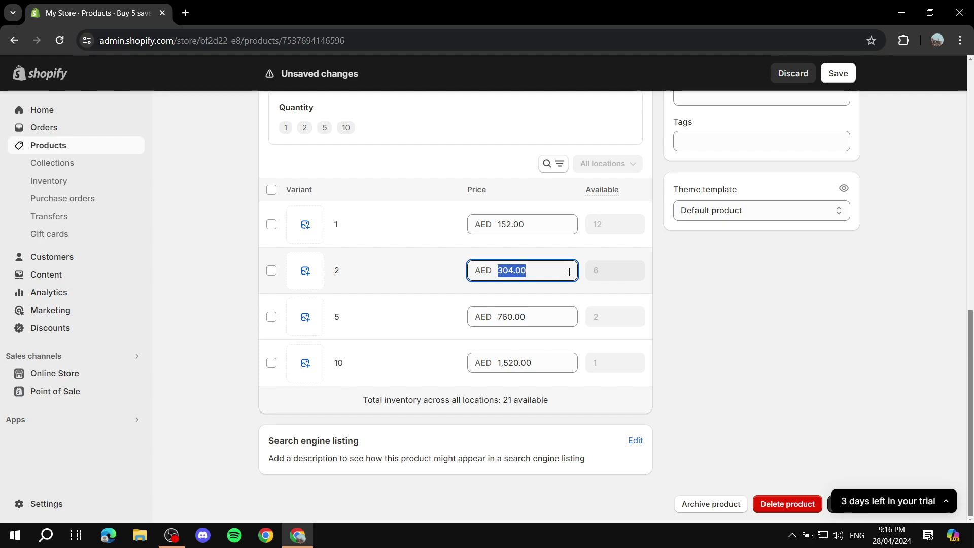
{"action": "type", "text": "299"}
{"action": "left_click", "coordinate": [541, 323]}
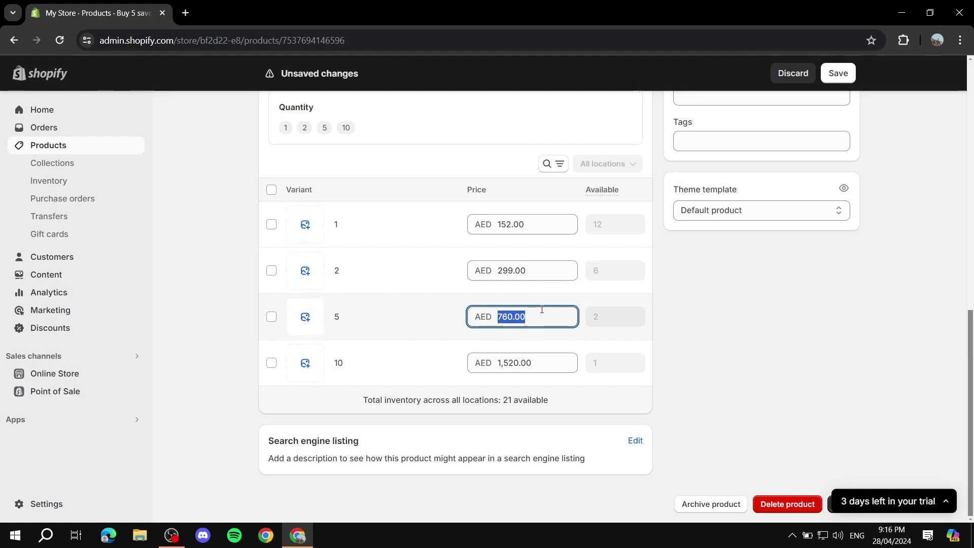
{"action": "type", "text": "700"}
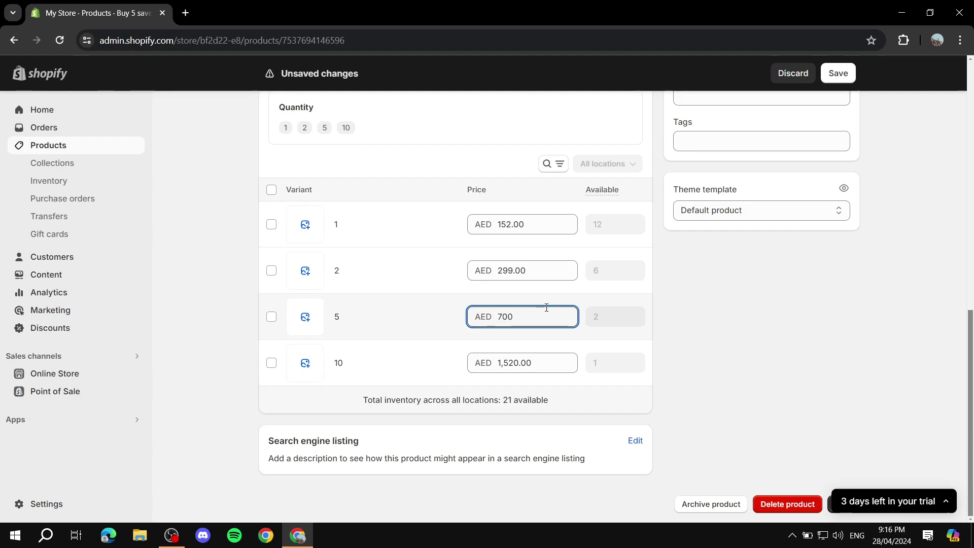
{"action": "left_click", "coordinate": [552, 360]}
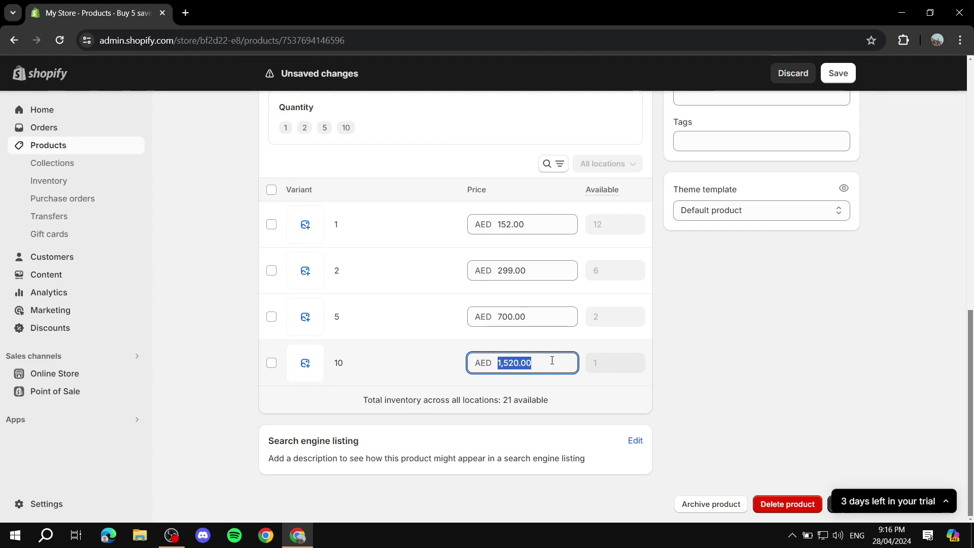
{"action": "type", "text": "1000"}
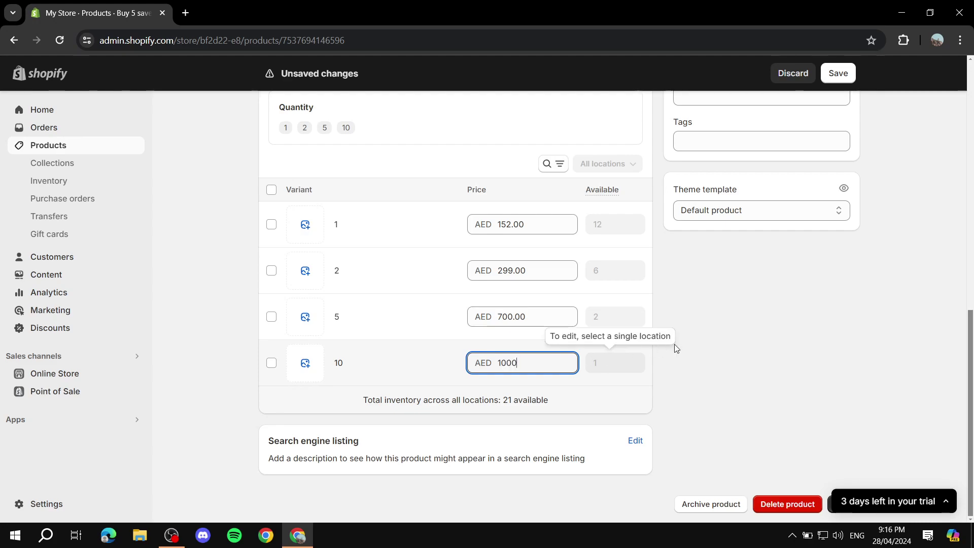
{"action": "left_click", "coordinate": [695, 344]}
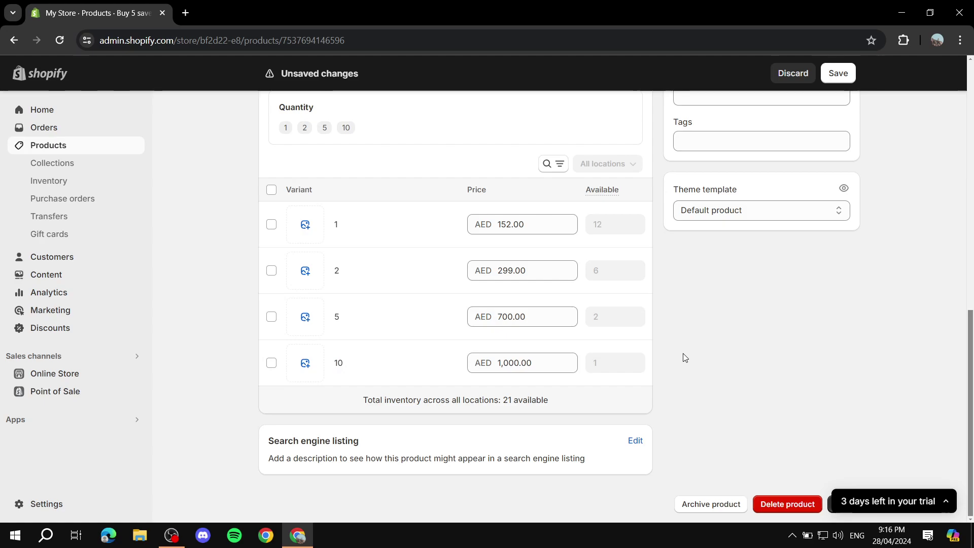
Review the edited bundle product page and save the new title and variant prices.
{"action": "scroll", "coordinate": [816, 374], "scroll_direction": "up", "scroll_amount": 8}
{"action": "scroll", "coordinate": [646, 366], "scroll_direction": "down", "scroll_amount": 8}
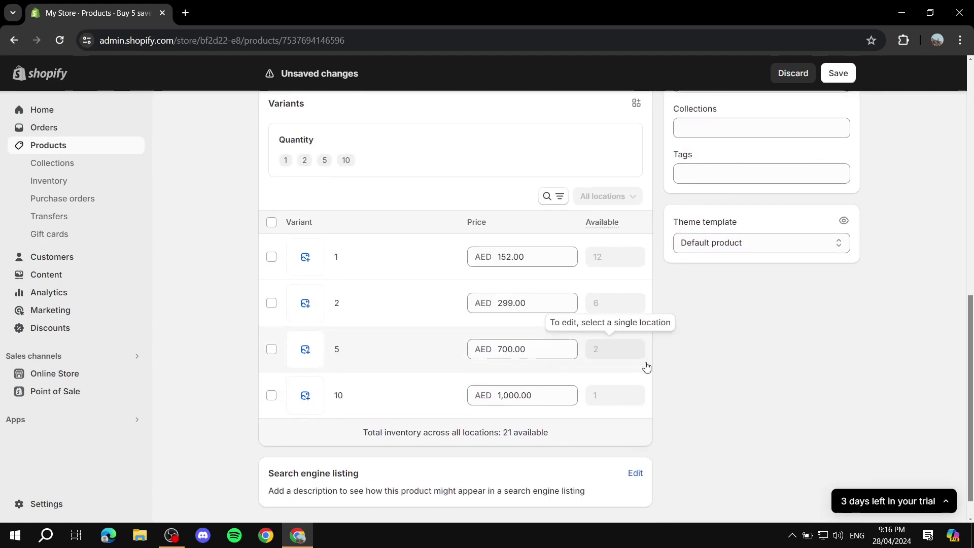
{"action": "scroll", "coordinate": [527, 313], "scroll_direction": "up", "scroll_amount": 5}
{"action": "scroll", "coordinate": [527, 313], "scroll_direction": "up", "scroll_amount": 5}
{"action": "scroll", "coordinate": [483, 374], "scroll_direction": "down", "scroll_amount": 10}
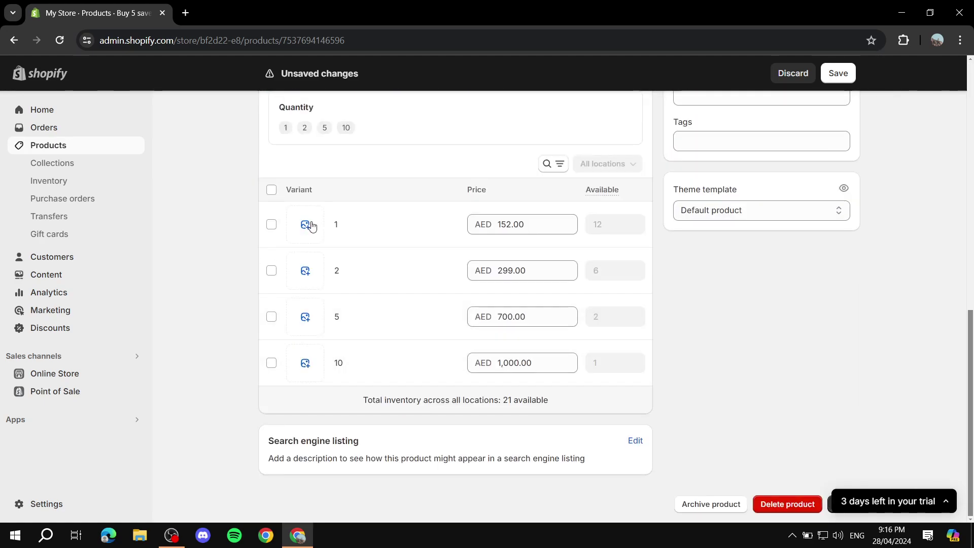
{"action": "scroll", "coordinate": [592, 293], "scroll_direction": "up", "scroll_amount": 10}
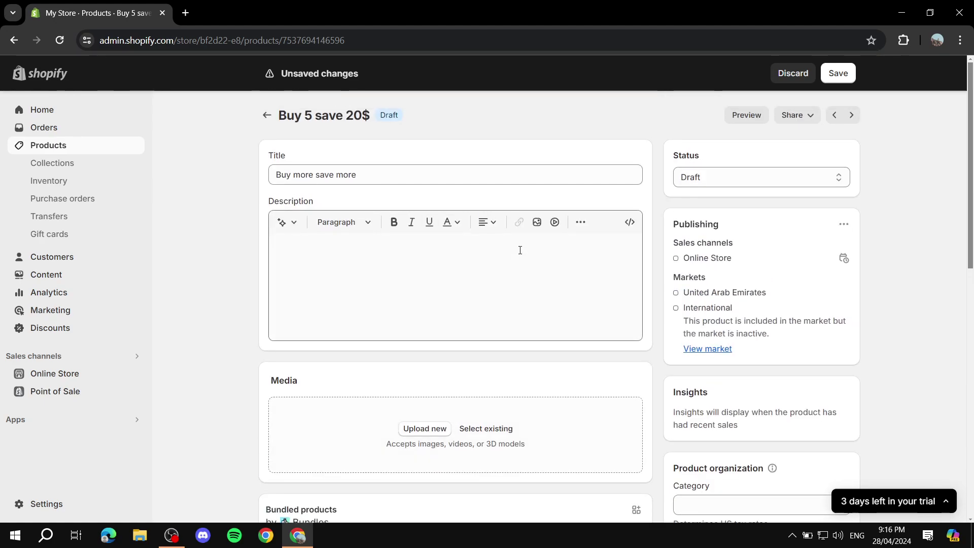
{"action": "scroll", "coordinate": [520, 250], "scroll_direction": "down", "scroll_amount": 10}
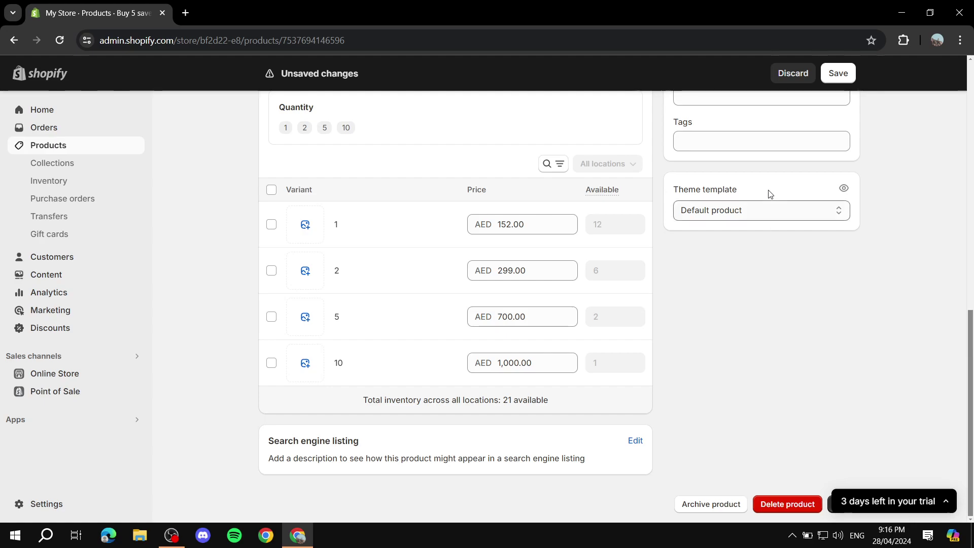
{"action": "left_click", "coordinate": [837, 75]}
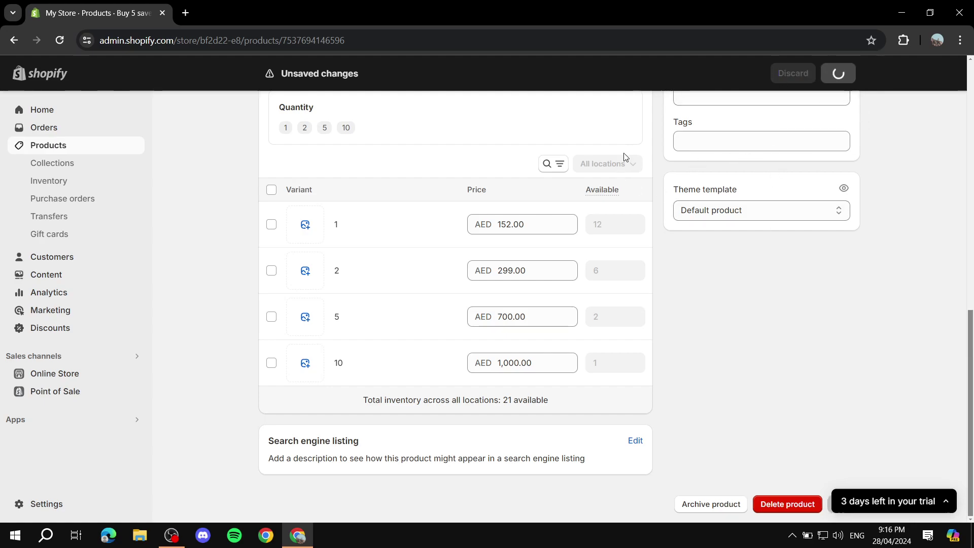
Preview the "Buy more save more" product in the store, check quantity options 2, 5 and 10, and close the preview.
{"action": "scroll", "coordinate": [268, 202], "scroll_direction": "up", "scroll_amount": 7}
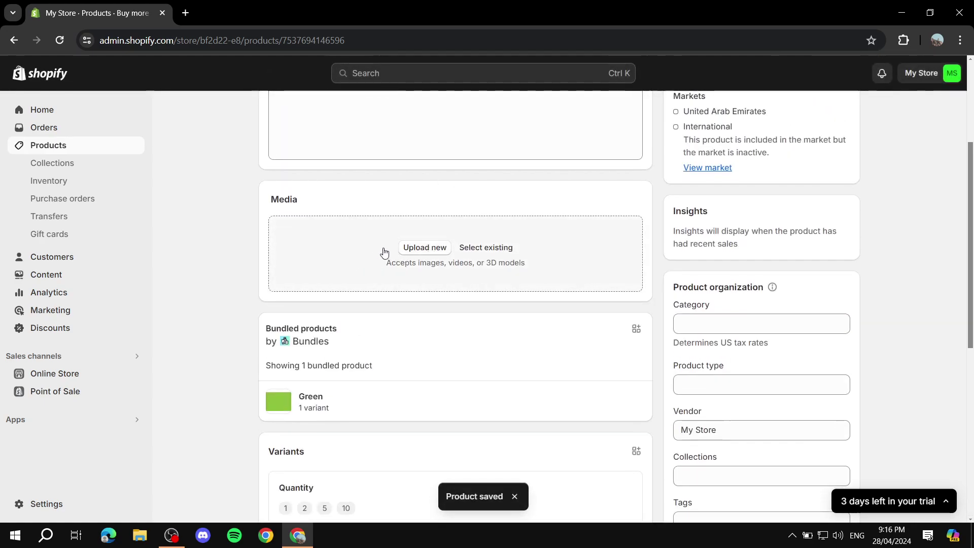
{"action": "scroll", "coordinate": [414, 212], "scroll_direction": "up", "scroll_amount": 4}
{"action": "left_click", "coordinate": [412, 268]}
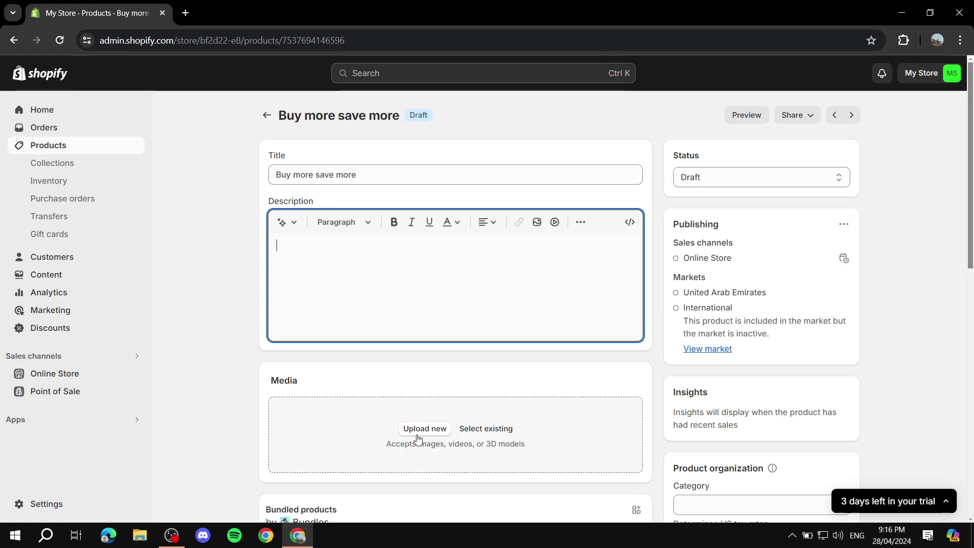
{"action": "scroll", "coordinate": [504, 359], "scroll_direction": "down", "scroll_amount": 8}
{"action": "scroll", "coordinate": [551, 379], "scroll_direction": "down", "scroll_amount": 2}
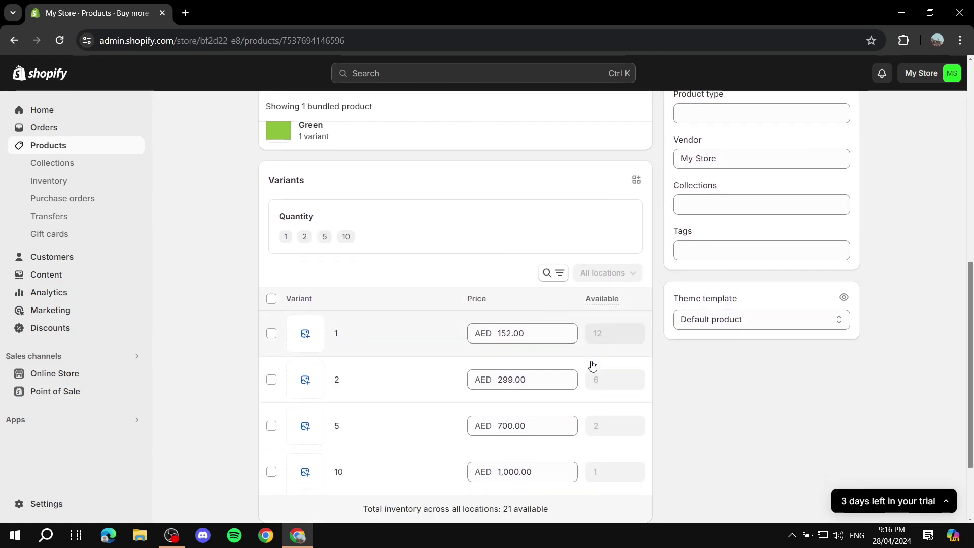
{"action": "scroll", "coordinate": [878, 322], "scroll_direction": "up", "scroll_amount": 10}
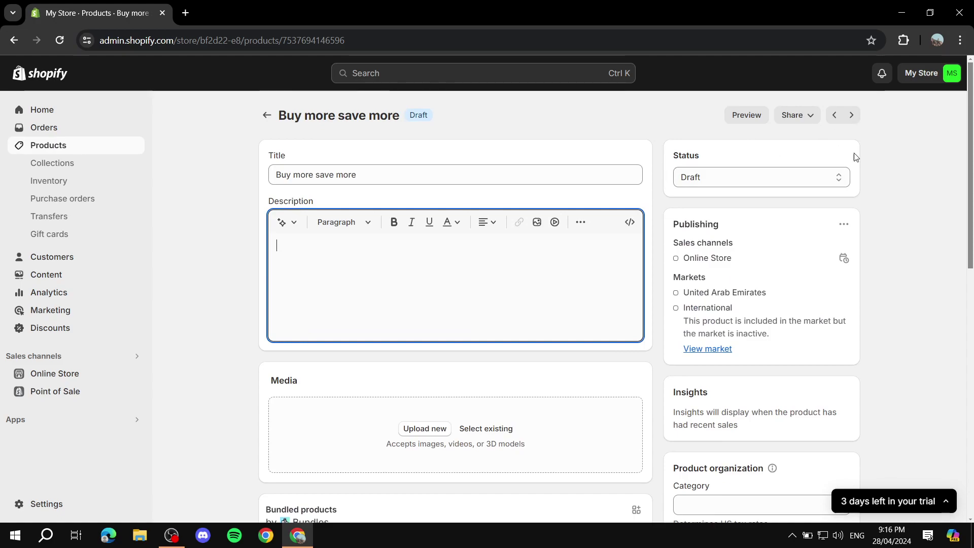
{"action": "left_click", "coordinate": [755, 118]}
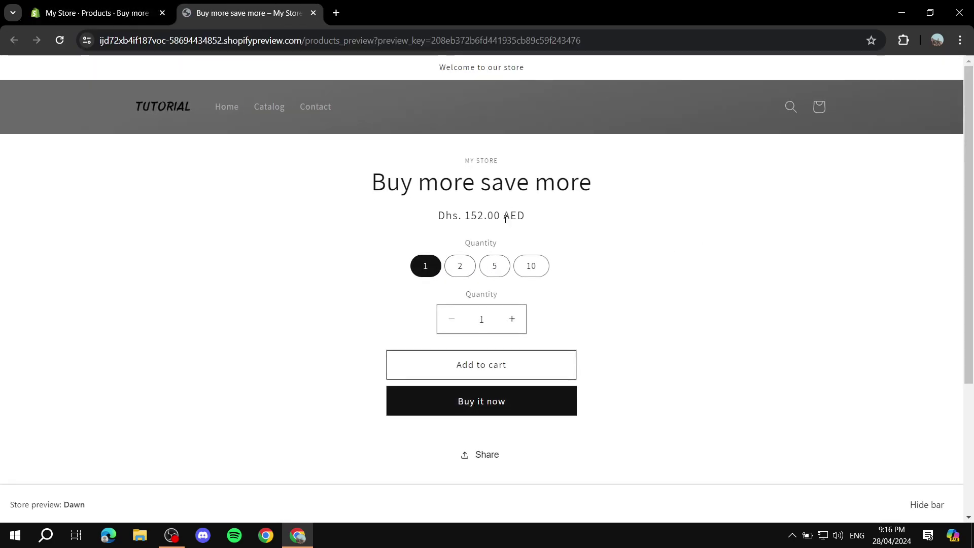
{"action": "left_click", "coordinate": [458, 272]}
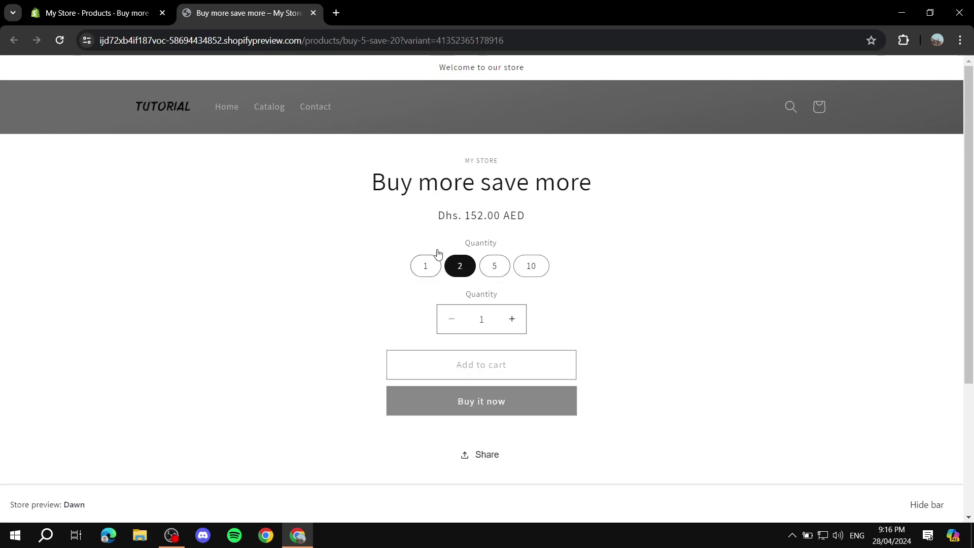
{"action": "left_click", "coordinate": [492, 265]}
{"action": "left_click", "coordinate": [530, 266]}
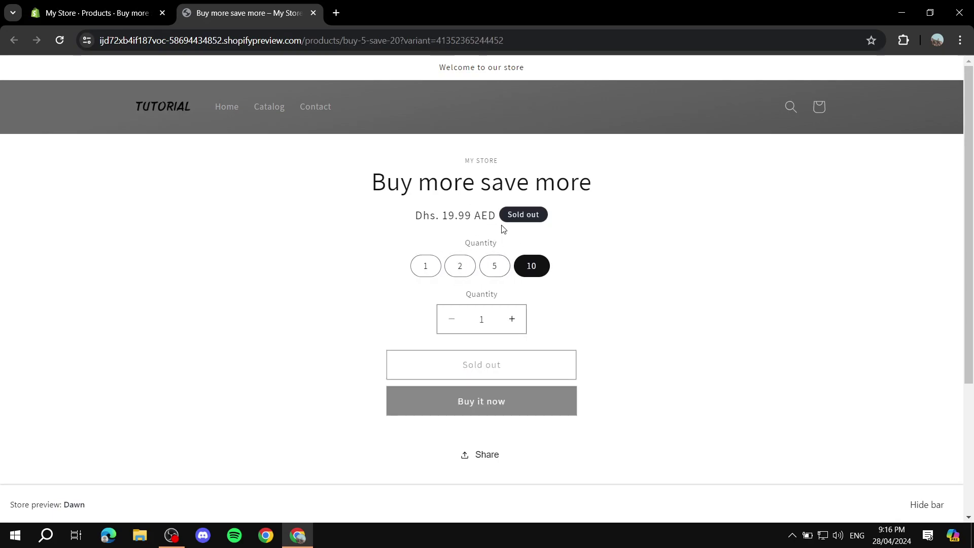
{"action": "left_click", "coordinate": [313, 13]}
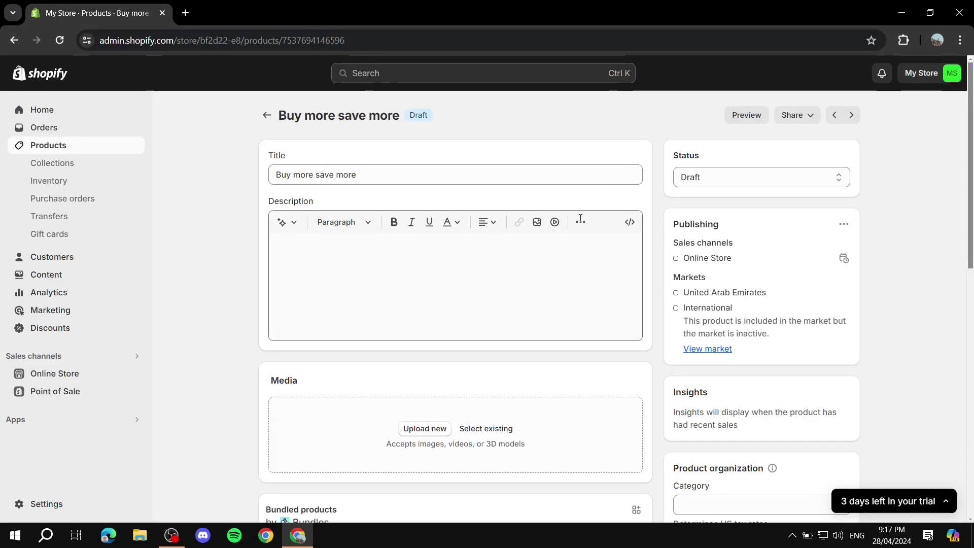
Review the bundle's quantity variants, prices and available stock on its product page.
{"action": "scroll", "coordinate": [604, 259], "scroll_direction": "down", "scroll_amount": 10}
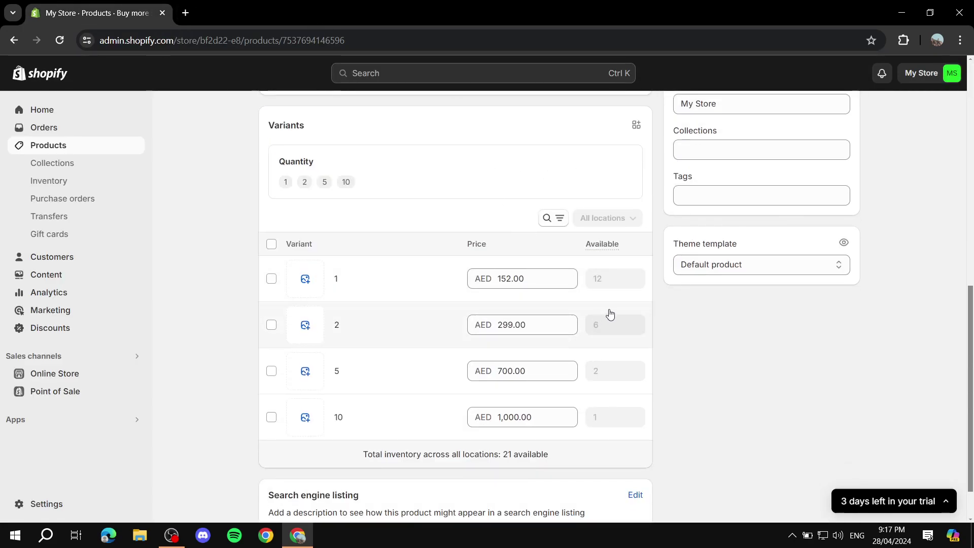
{"action": "scroll", "coordinate": [650, 312], "scroll_direction": "down", "scroll_amount": 1}
{"action": "scroll", "coordinate": [638, 370], "scroll_direction": "up", "scroll_amount": 2}
{"action": "scroll", "coordinate": [574, 318], "scroll_direction": "up", "scroll_amount": 9}
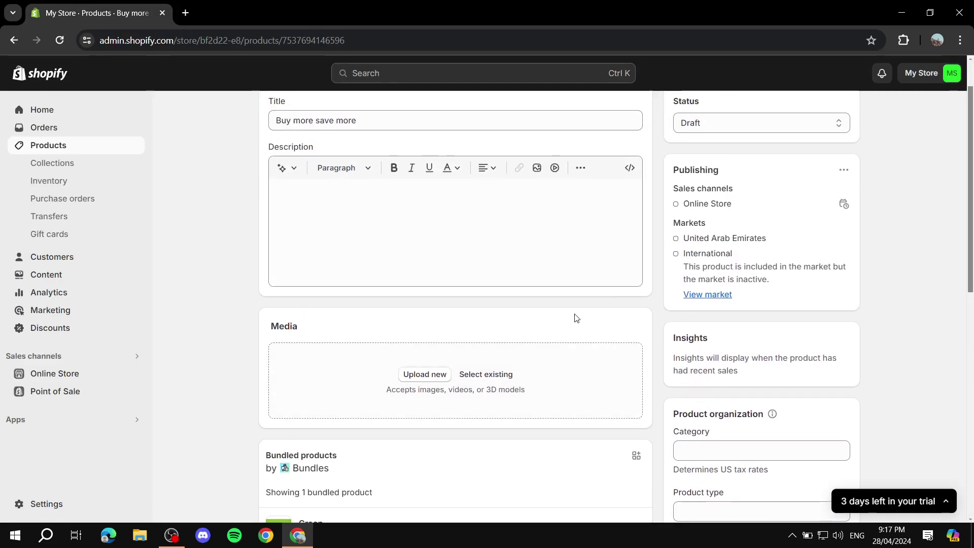
{"action": "scroll", "coordinate": [802, 172], "scroll_direction": "down", "scroll_amount": 4}
{"action": "scroll", "coordinate": [802, 172], "scroll_direction": "down", "scroll_amount": 6}
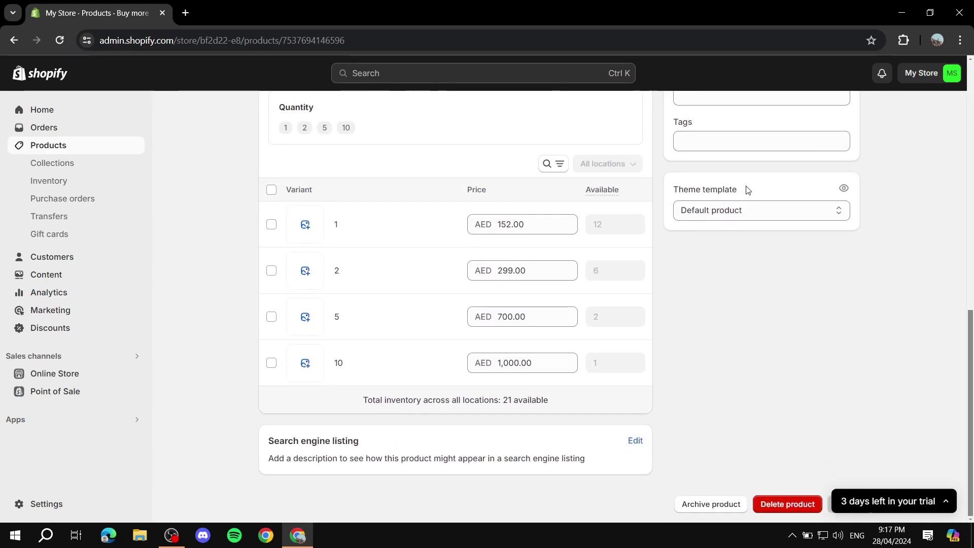
{"action": "scroll", "coordinate": [446, 273], "scroll_direction": "up", "scroll_amount": 4}
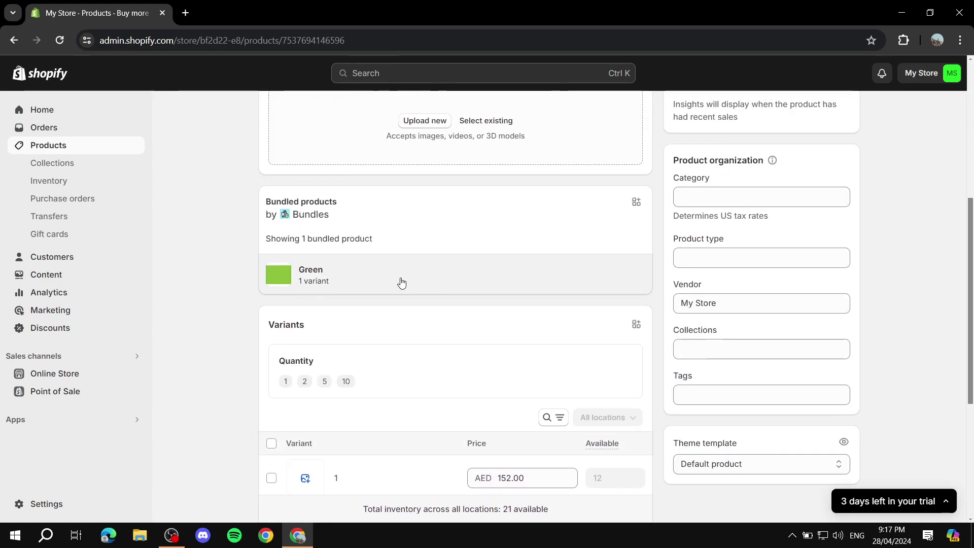
Open the bundled Green product, examine its details and pricing, and return to the products list.
{"action": "left_click", "coordinate": [302, 276]}
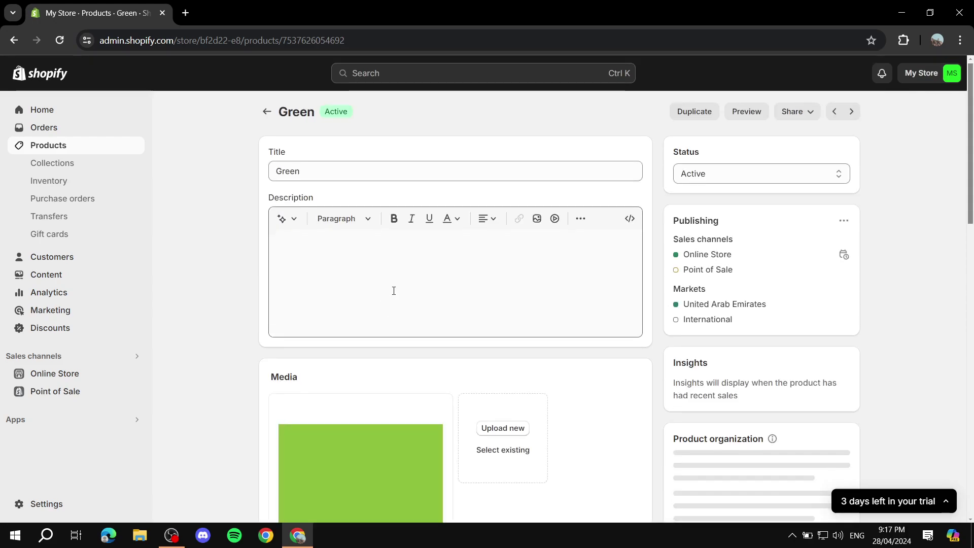
{"action": "scroll", "coordinate": [504, 292], "scroll_direction": "down", "scroll_amount": 8}
{"action": "scroll", "coordinate": [503, 293], "scroll_direction": "down", "scroll_amount": 2}
{"action": "scroll", "coordinate": [444, 320], "scroll_direction": "up", "scroll_amount": 8}
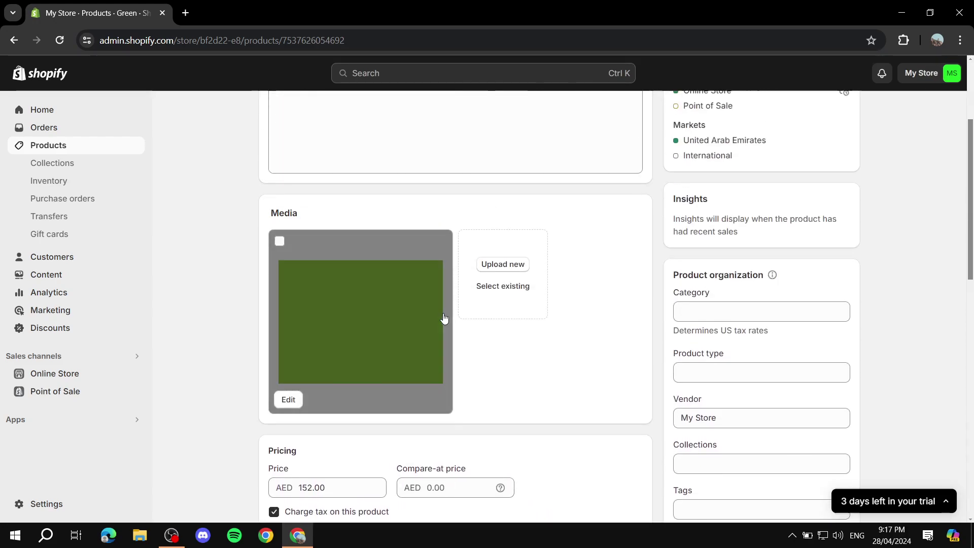
{"action": "scroll", "coordinate": [510, 181], "scroll_direction": "up", "scroll_amount": 2}
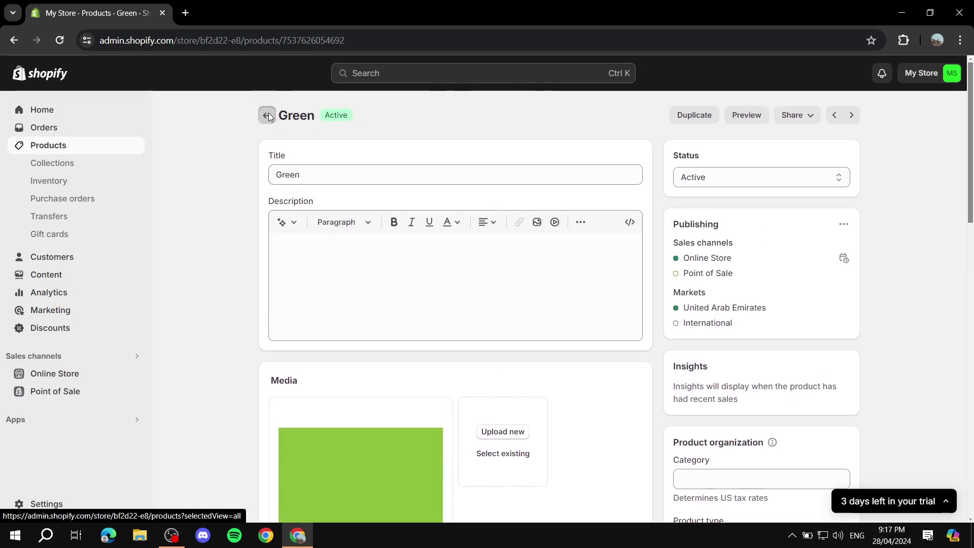
{"action": "left_click", "coordinate": [268, 112]}
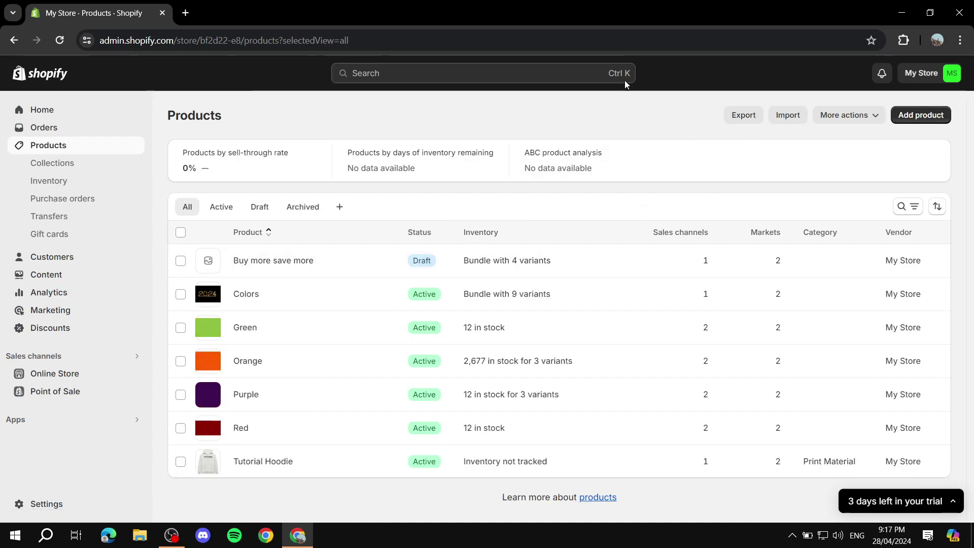